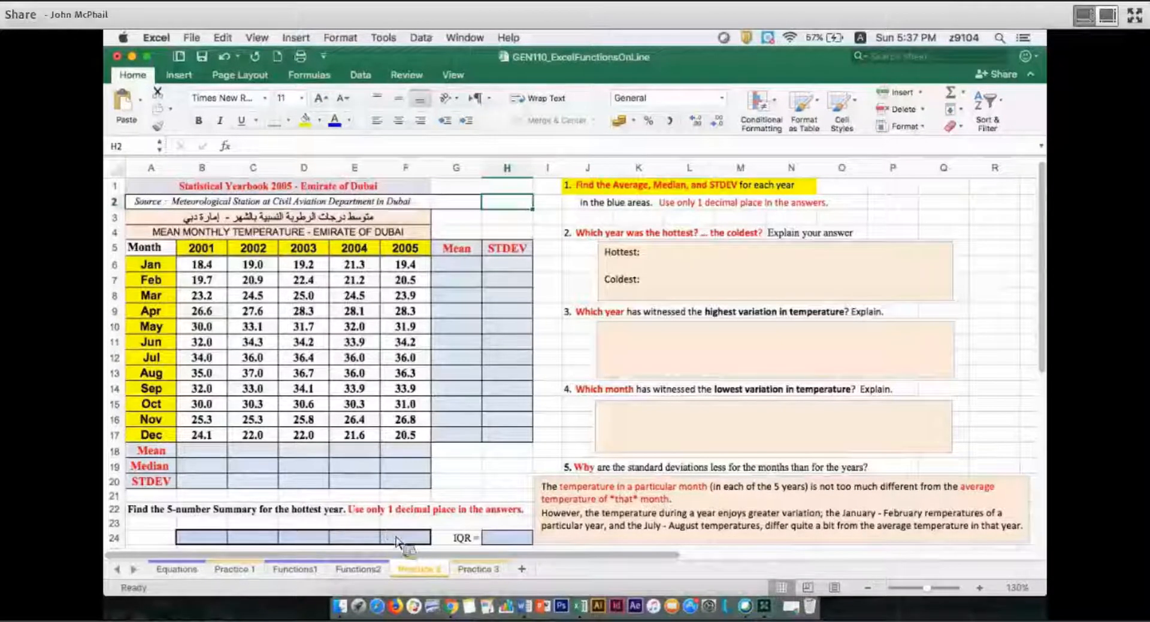
Fill the summary cells B24:F24 with yellow and shade the monthly temperature data in B6:F17 pale green
{"action": "left_click_drag", "start_coordinate": [202, 537], "coordinate": [405, 537]}
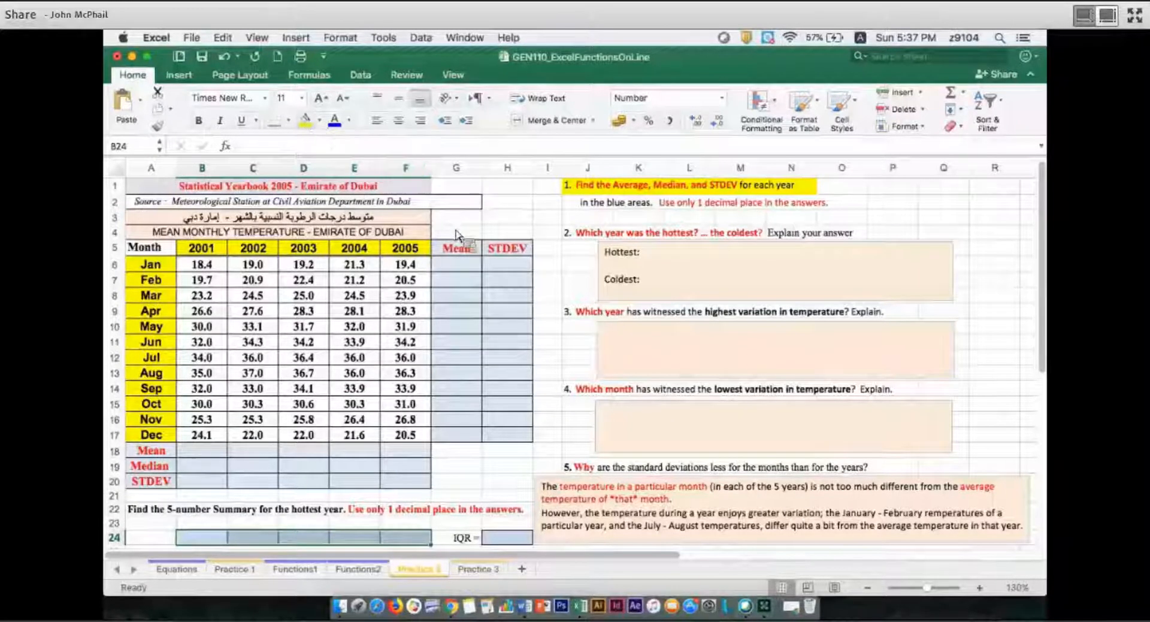
{"action": "left_click", "coordinate": [305, 120]}
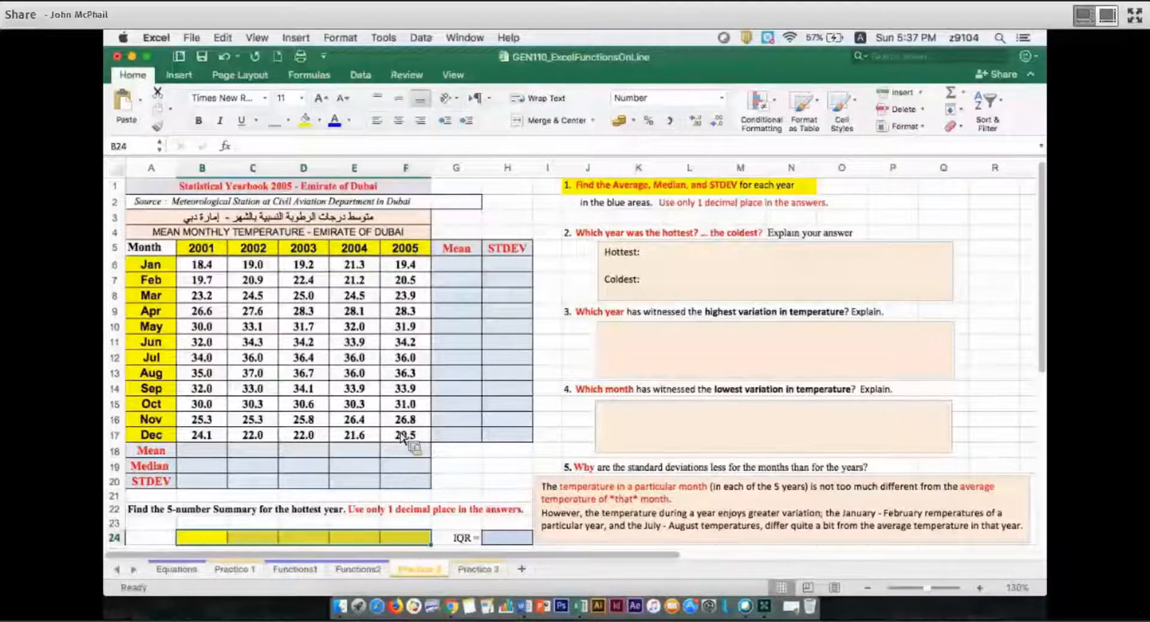
{"action": "left_click_drag", "start_coordinate": [202, 264], "coordinate": [406, 435]}
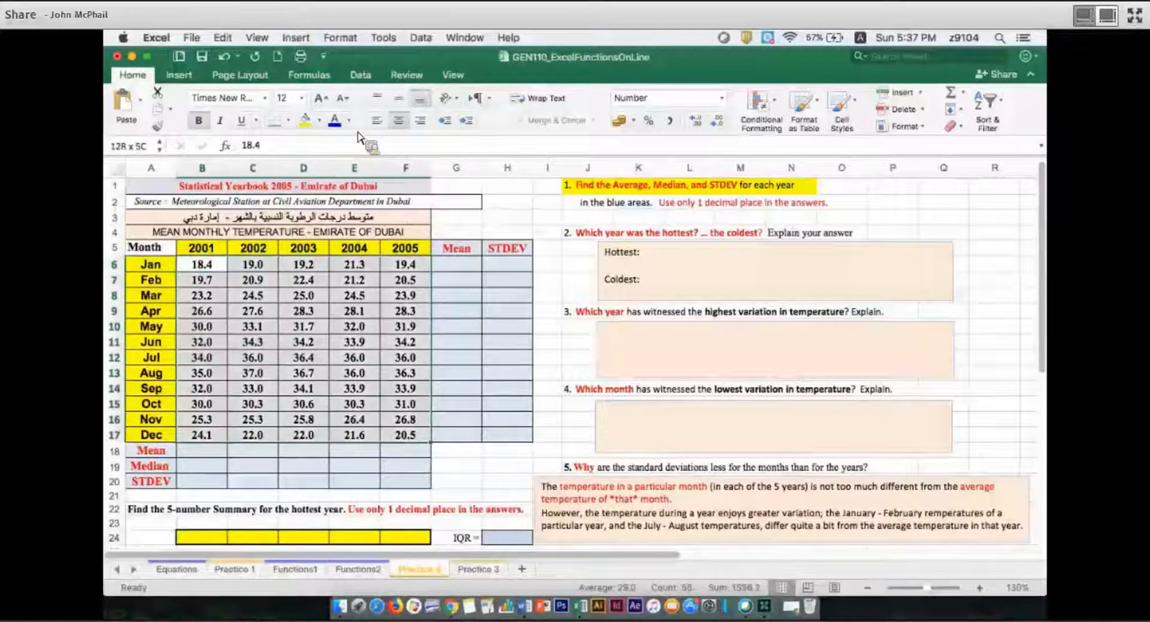
{"action": "left_click", "coordinate": [319, 121]}
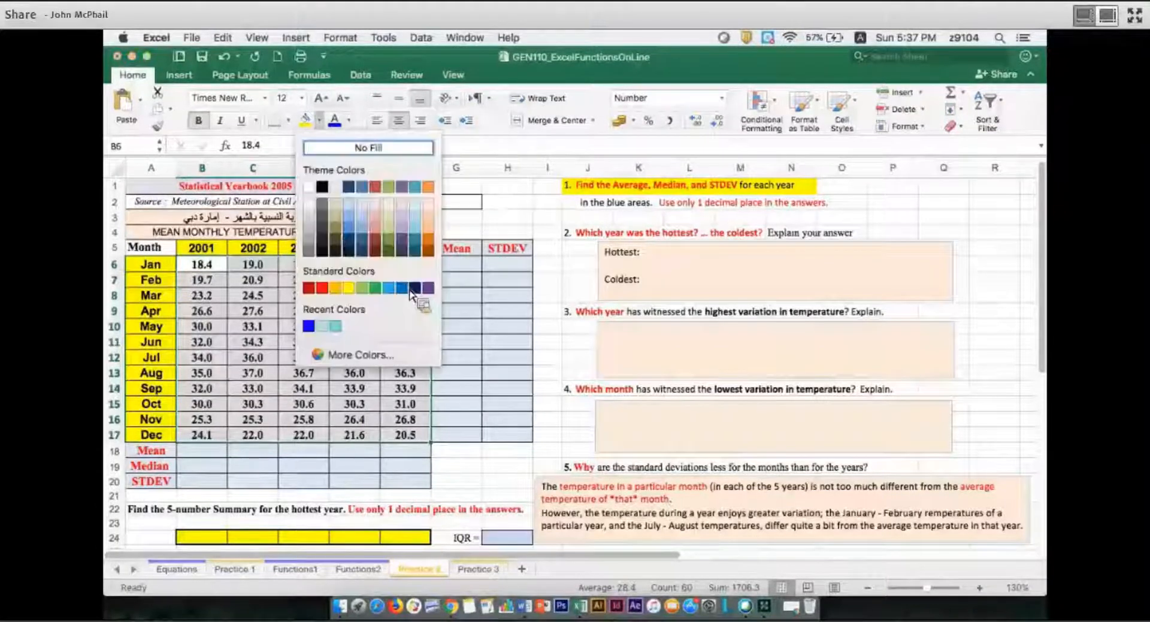
{"action": "key", "text": "Escape"}
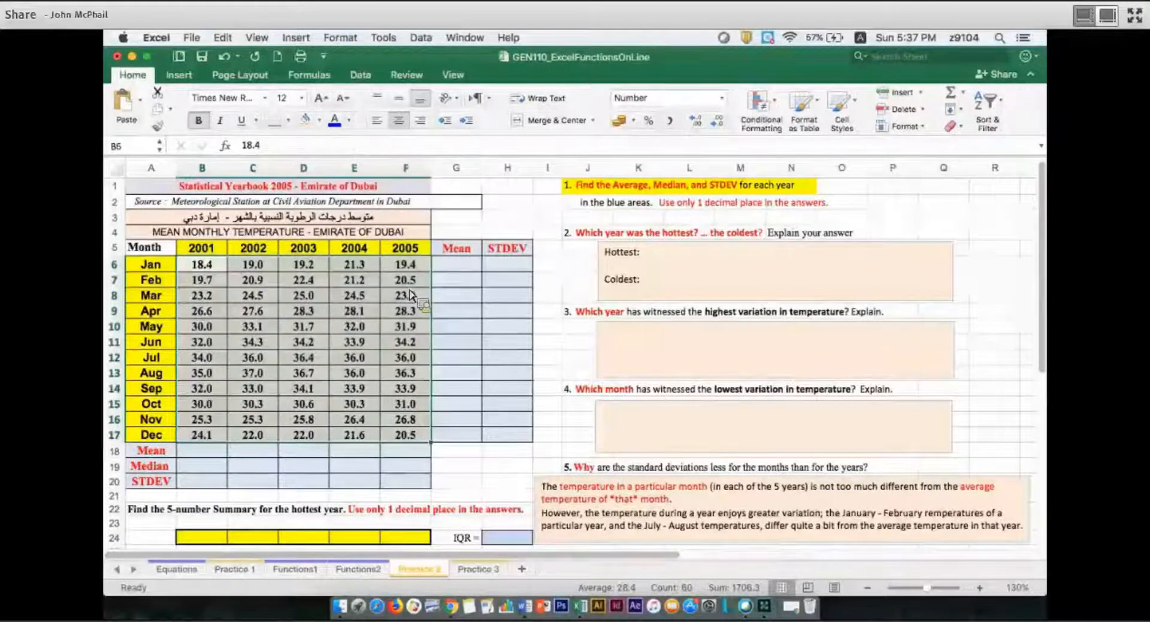
{"action": "left_click", "coordinate": [410, 286]}
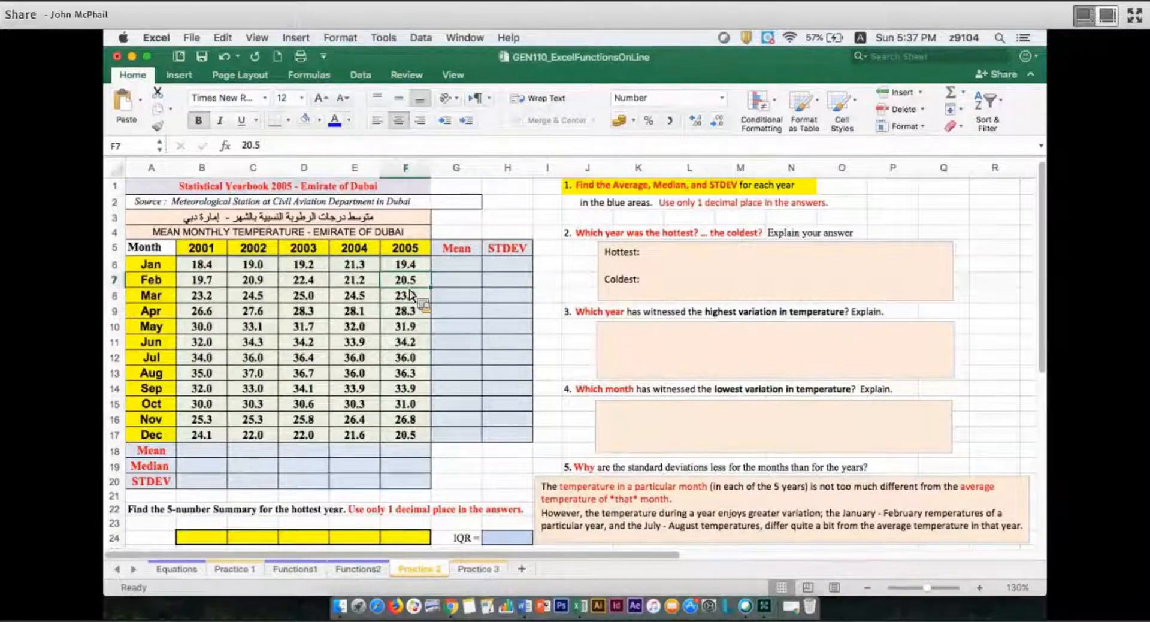
Fill G6 with yellow and calculate the January mean there with =AVERAGE(B6:F6)
{"action": "left_click", "coordinate": [461, 268]}
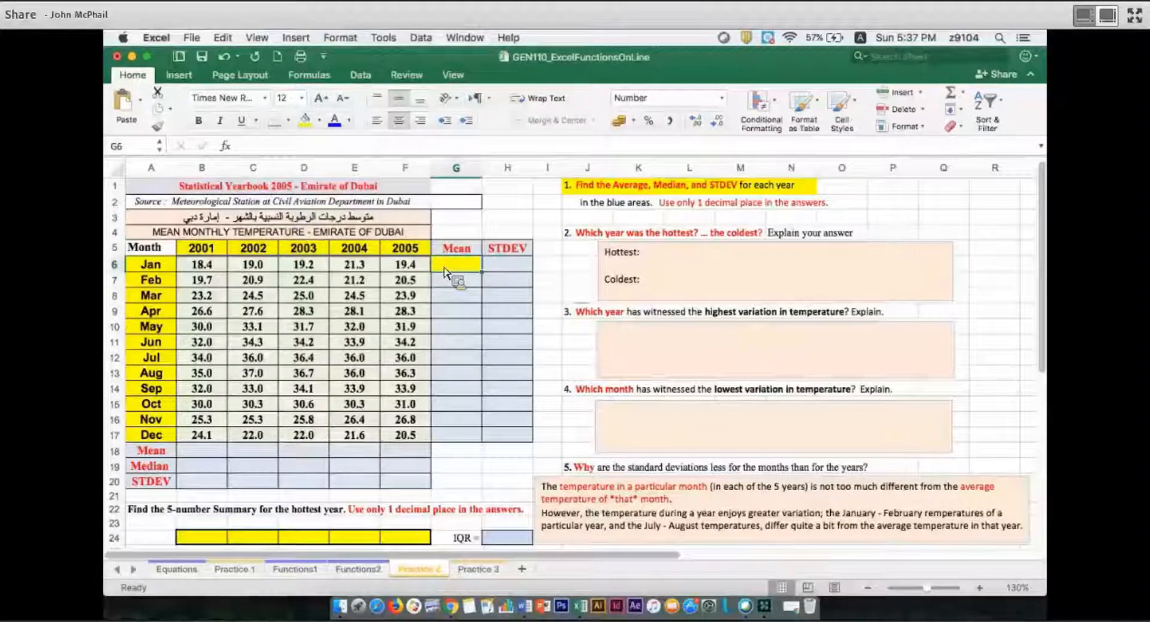
{"action": "type", "text": "=av"}
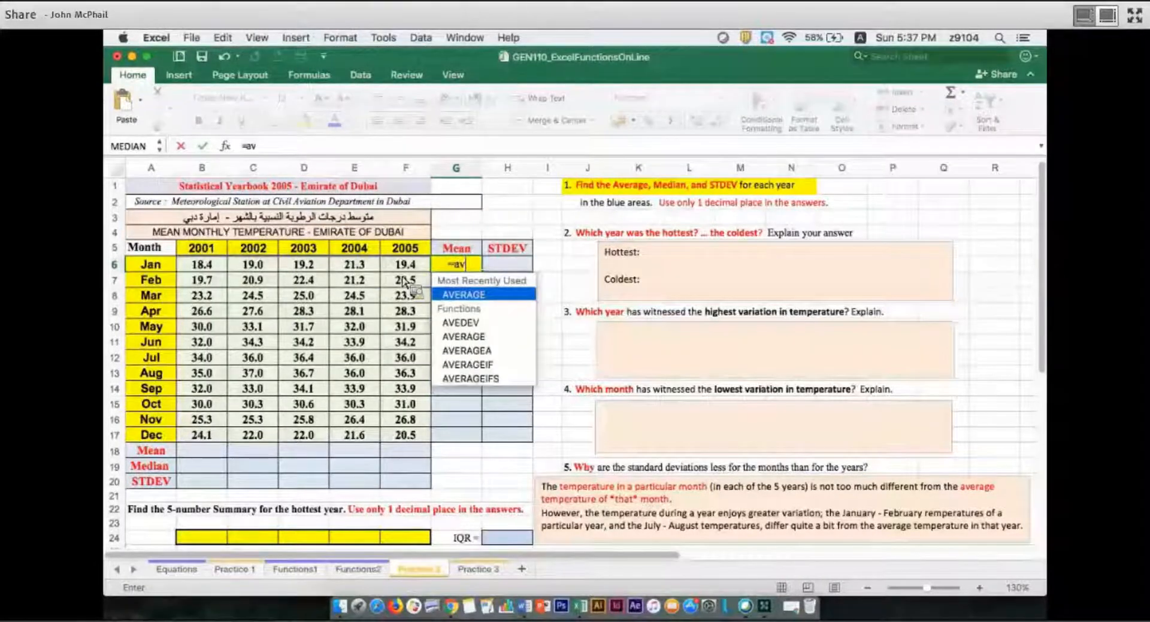
{"action": "key", "text": "Tab"}
{"action": "mouse_move", "coordinate": [202, 265]}
{"action": "left_mouse_down"}
{"action": "mouse_move", "coordinate": [354, 280]}
{"action": "mouse_move", "coordinate": [407, 264]}
{"action": "left_mouse_up"}
{"action": "key", "text": "Return"}
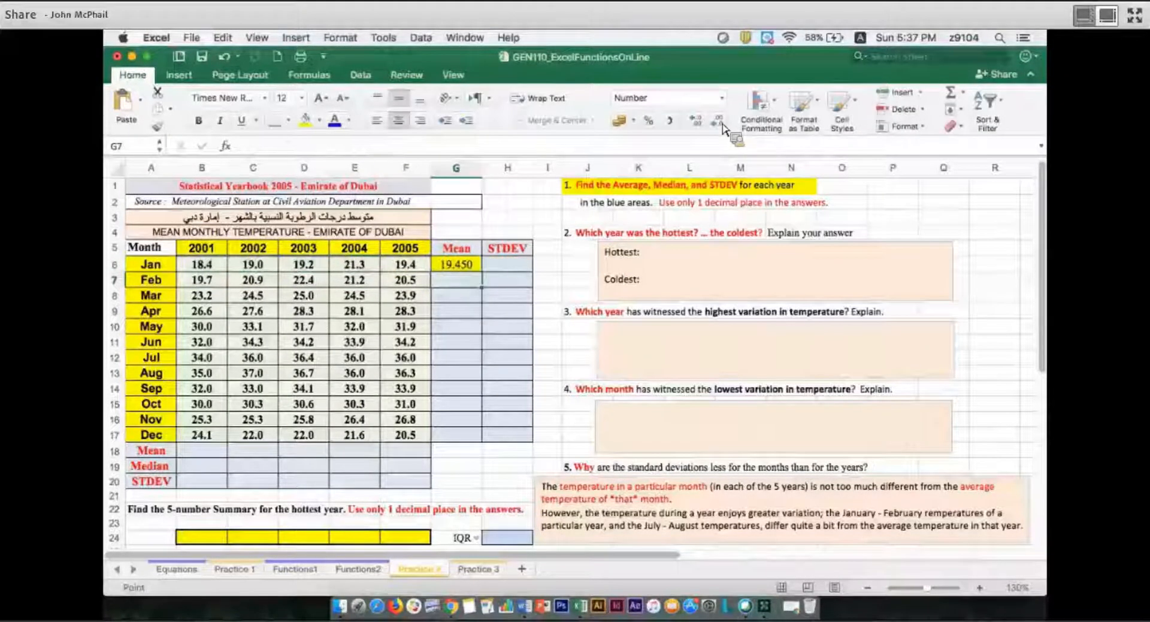
Reduce the January mean to one decimal place and fill it down through December in G17
{"action": "key", "text": "Up"}
{"action": "left_click", "coordinate": [719, 123]}
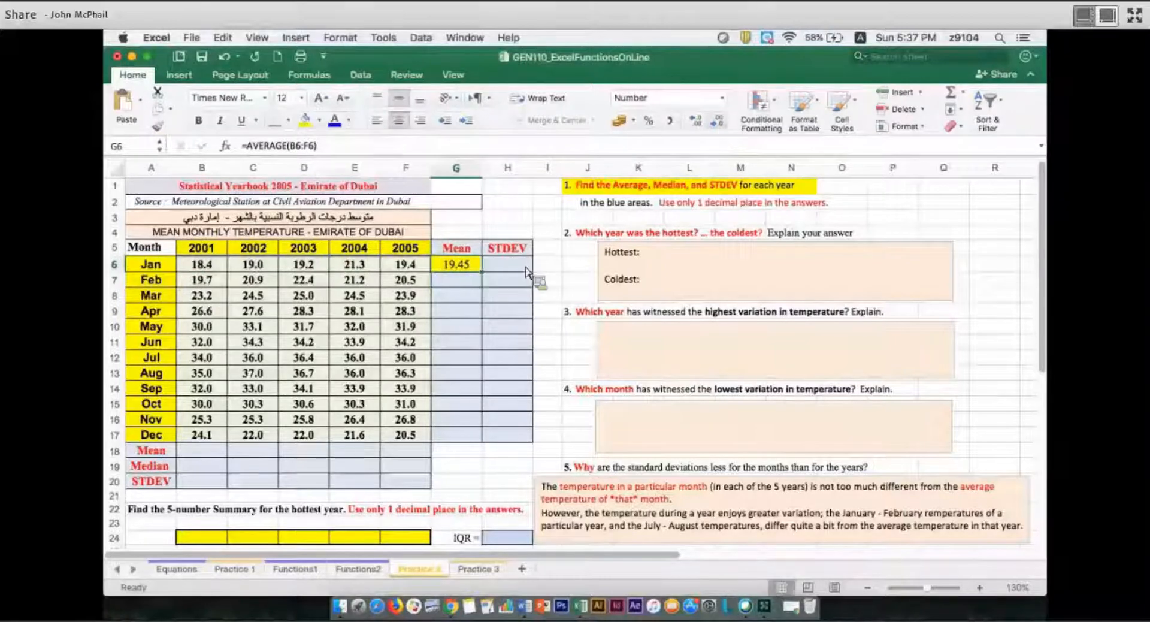
{"action": "left_click", "coordinate": [717, 121]}
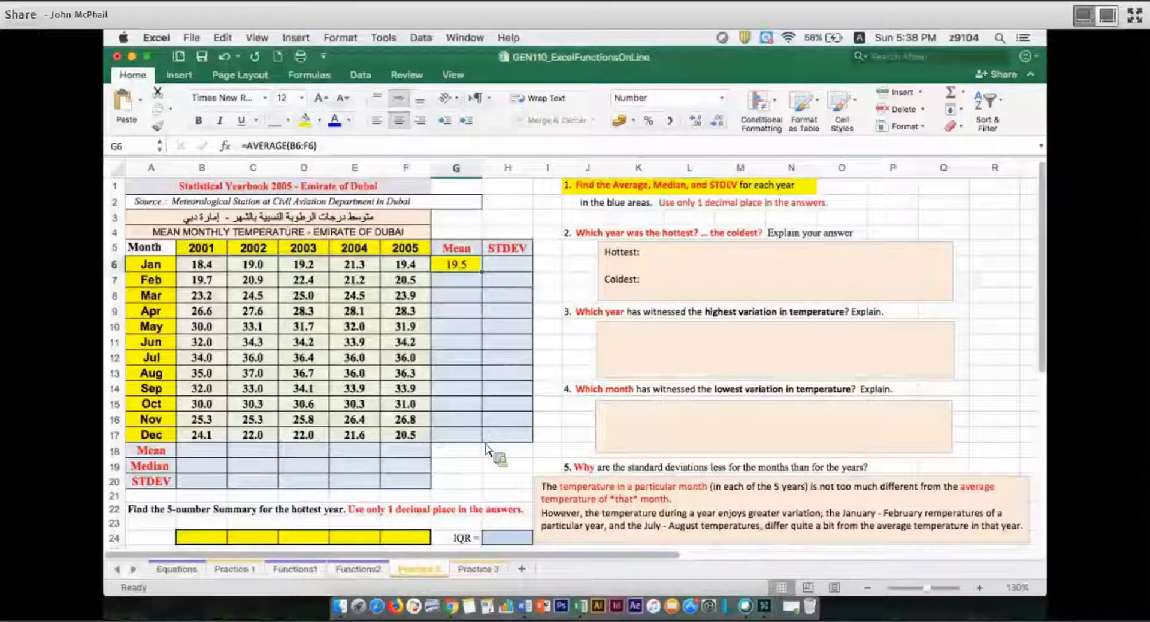
{"action": "left_click_drag", "start_coordinate": [481, 272], "coordinate": [471, 438]}
{"action": "left_click", "coordinate": [471, 470]}
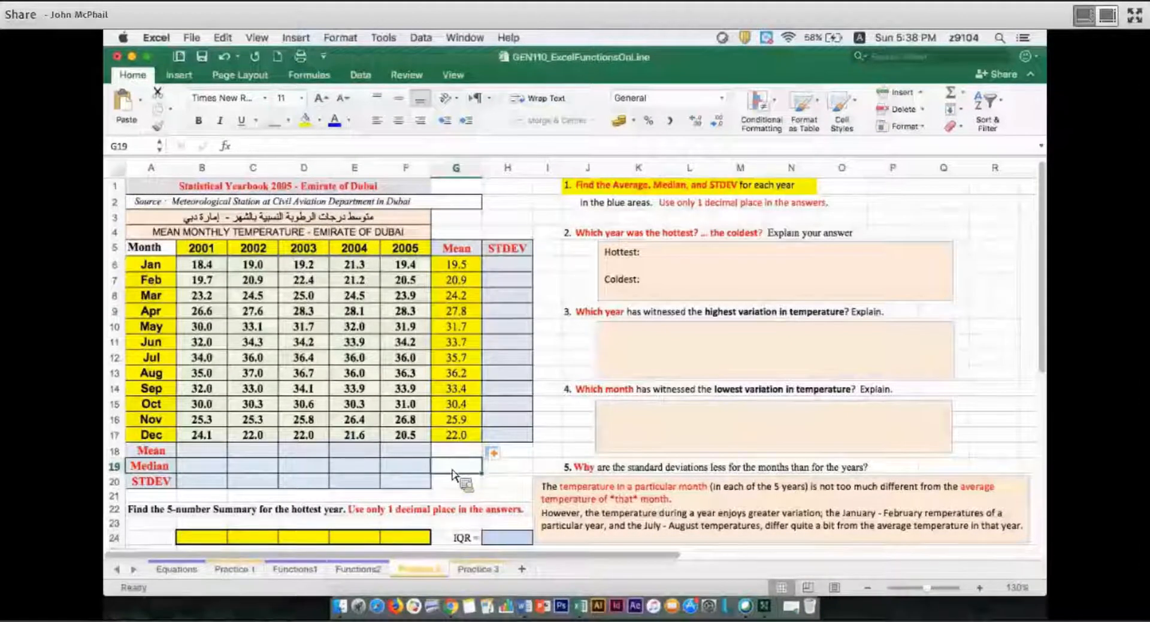
Fill B18 with yellow and calculate the 2001 mean there with =AVERAGE(B6:B17)
{"action": "left_click", "coordinate": [193, 453]}
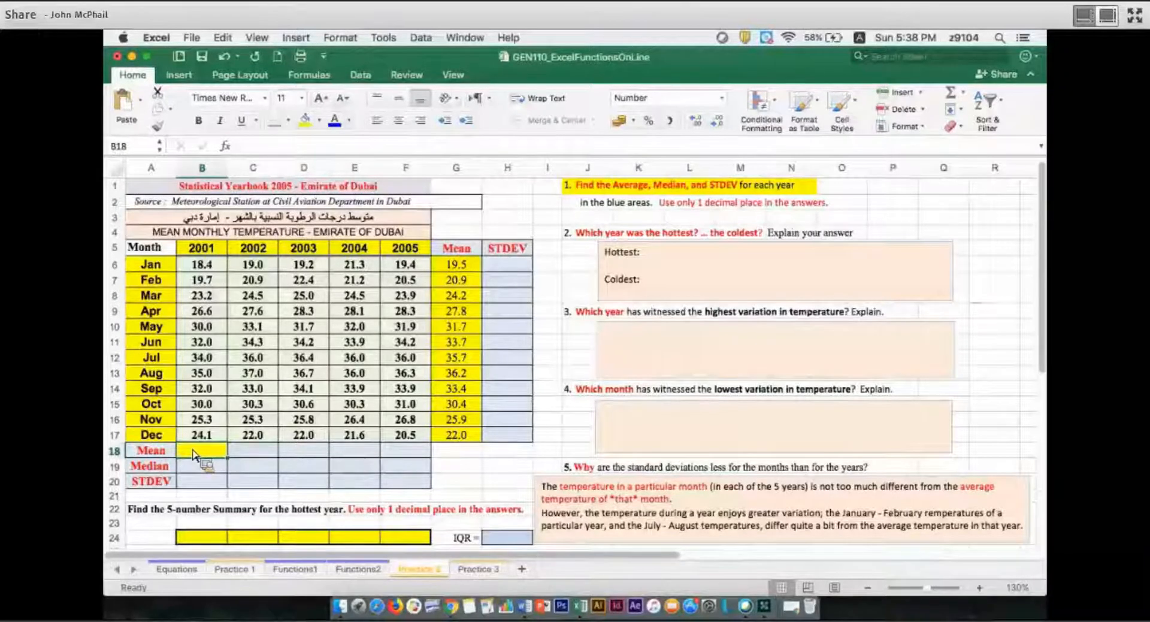
{"action": "type", "text": "=a"}
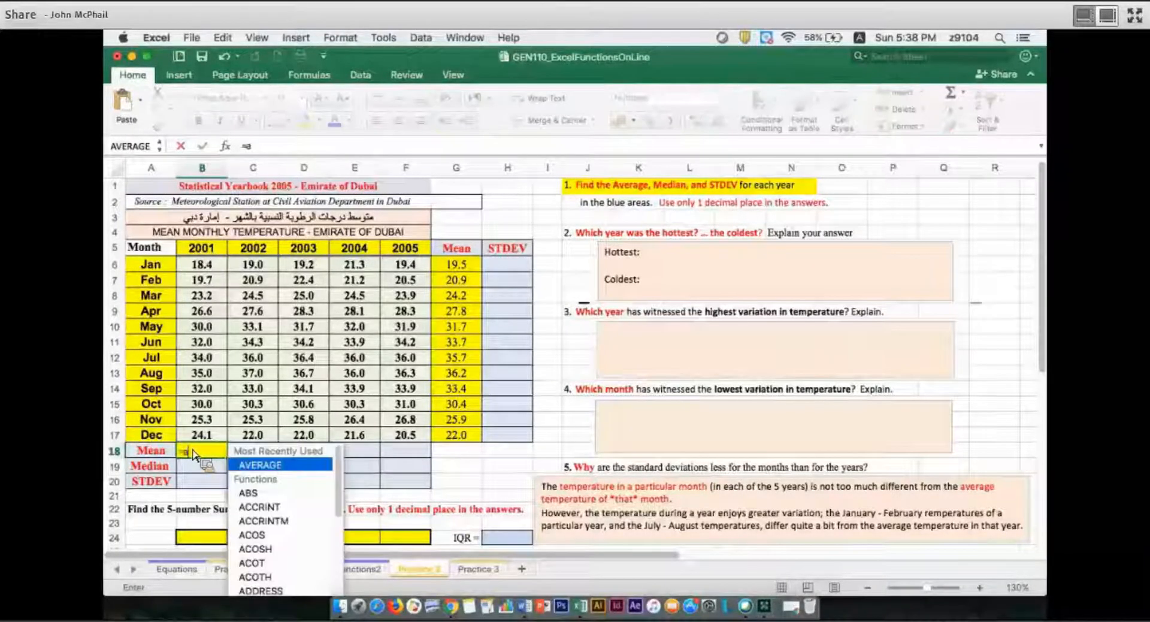
{"action": "type", "text": "va"}
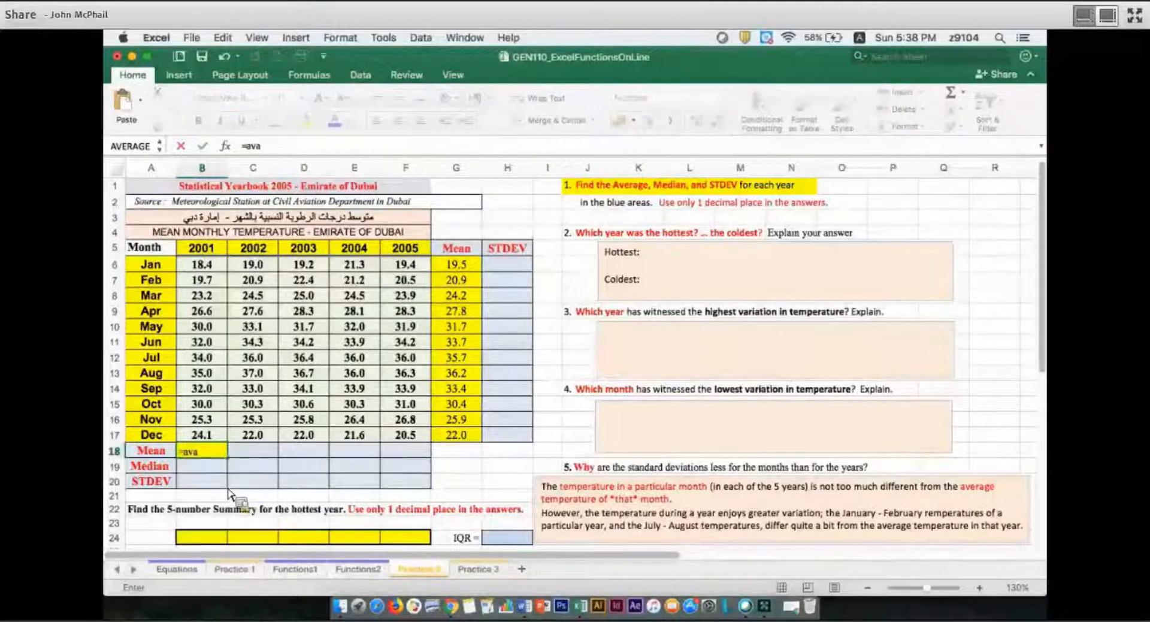
{"action": "key", "text": "BackSpace"}
{"action": "type", "text": "e"}
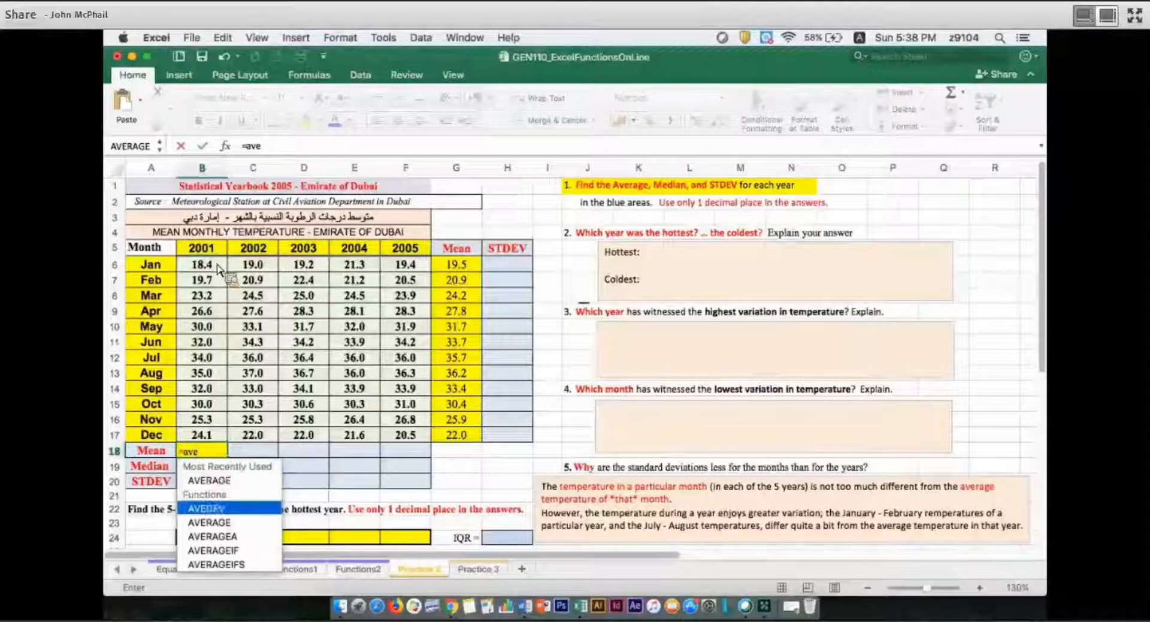
{"action": "key", "text": "Tab"}
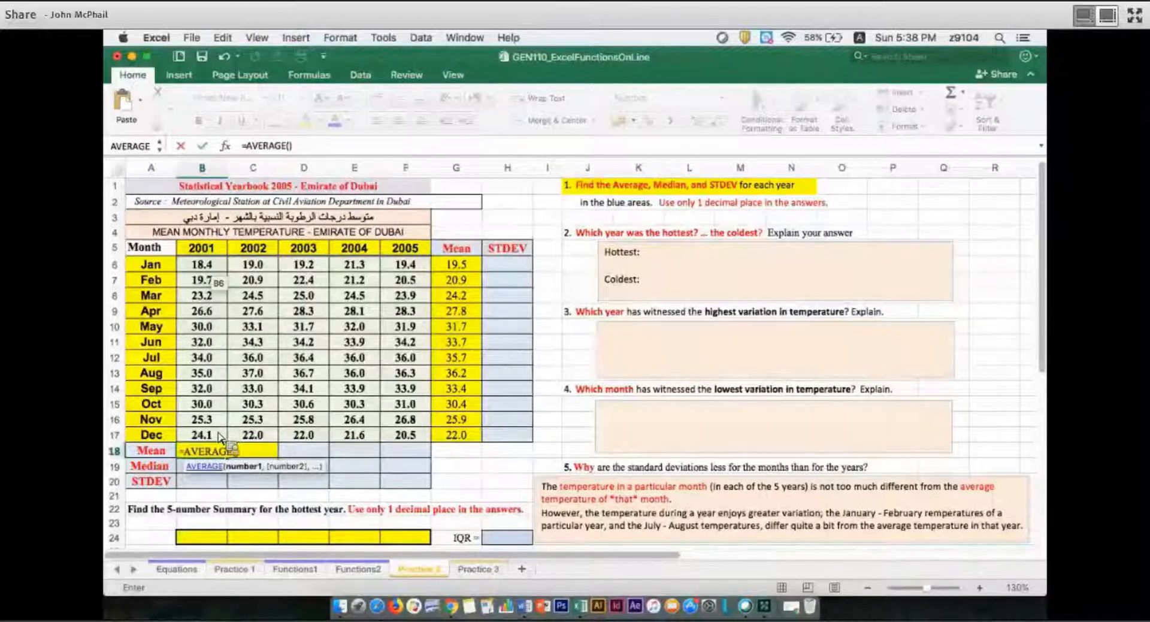
{"action": "left_click", "coordinate": [204, 265]}
{"action": "left_click_drag", "start_coordinate": [203, 266], "coordinate": [225, 438]}
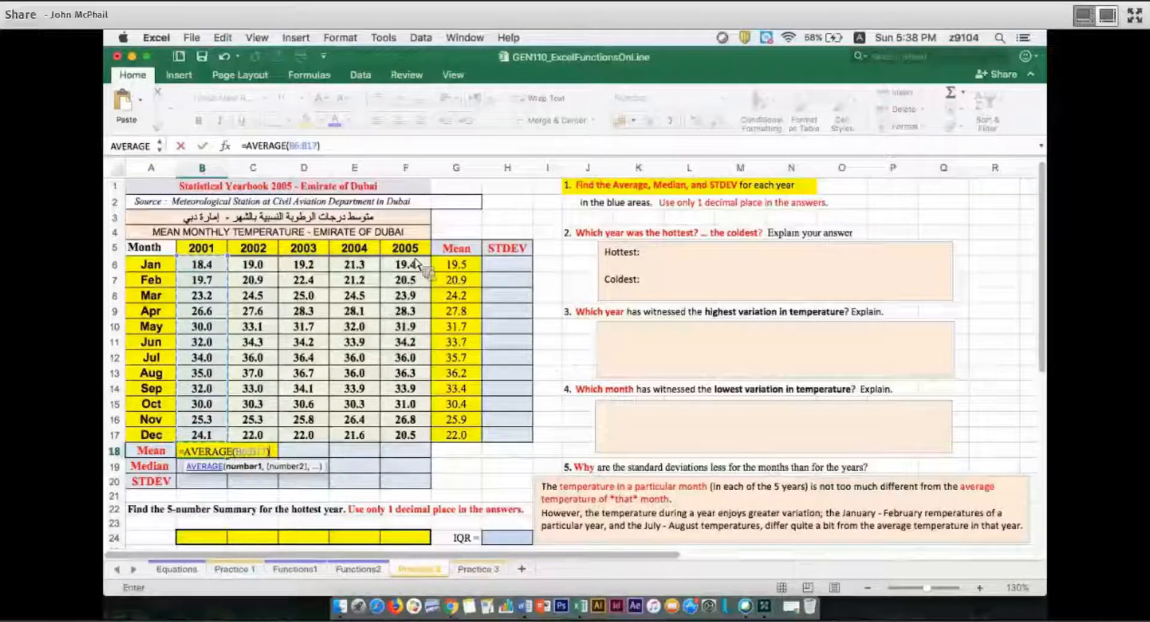
{"action": "key", "text": "Return"}
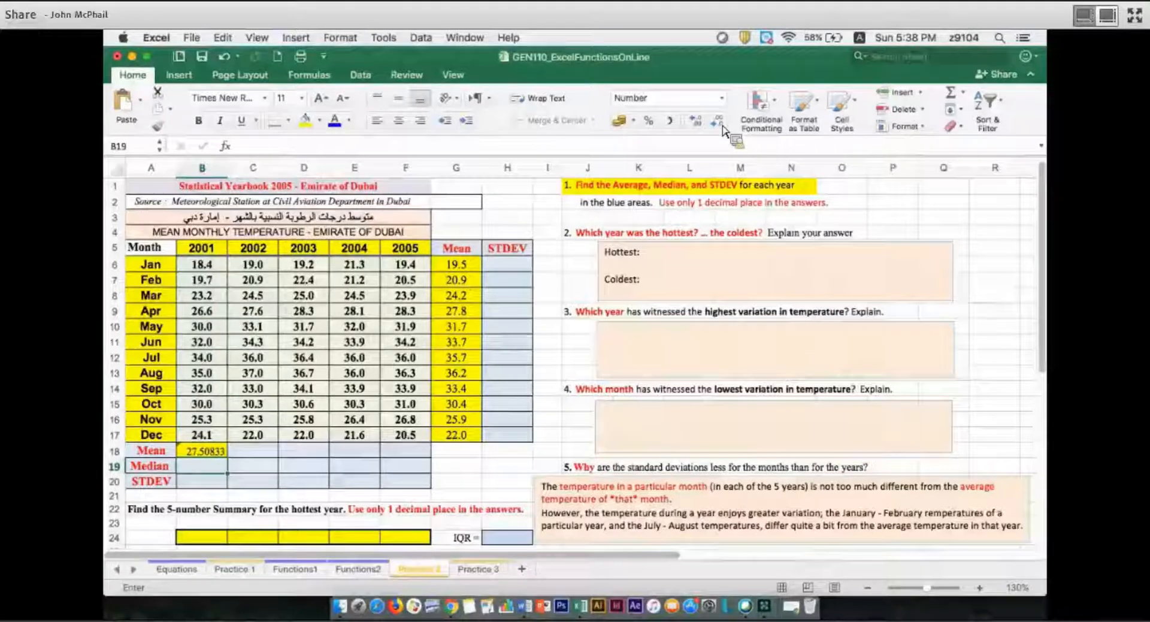
Format the 2001 mean in B18 to one decimal place and center it in the cell
{"action": "key", "text": "Up"}
{"action": "left_click", "coordinate": [717, 122]}
{"action": "left_click", "coordinate": [717, 122]}
{"action": "left_click", "coordinate": [717, 122]}
{"action": "left_click", "coordinate": [718, 122]}
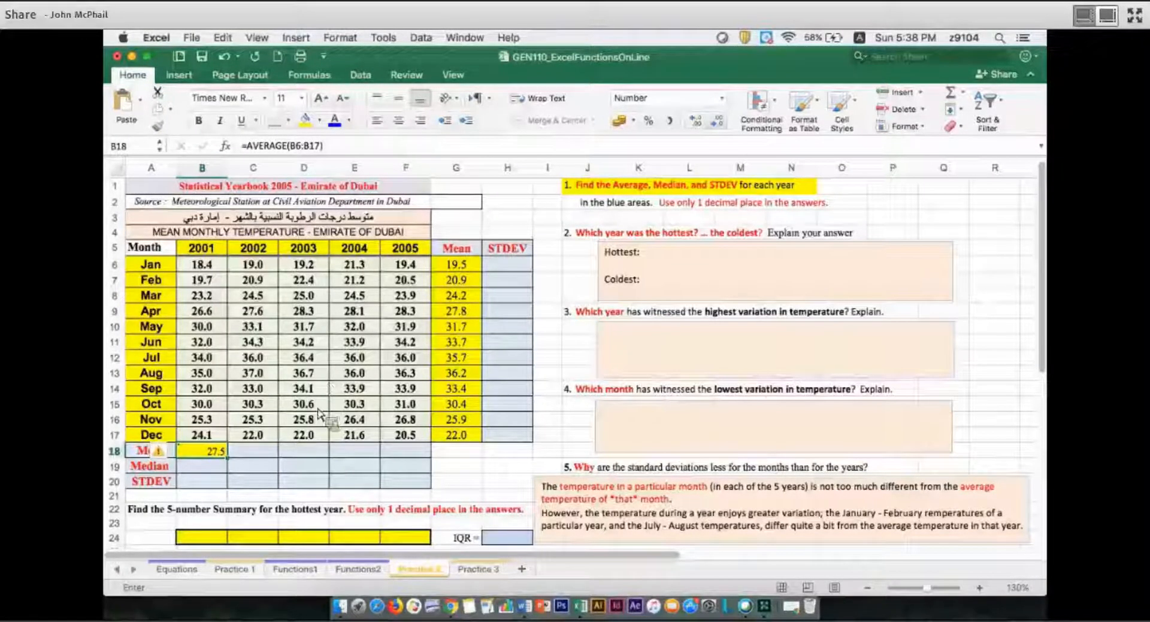
{"action": "key", "text": "super+e"}
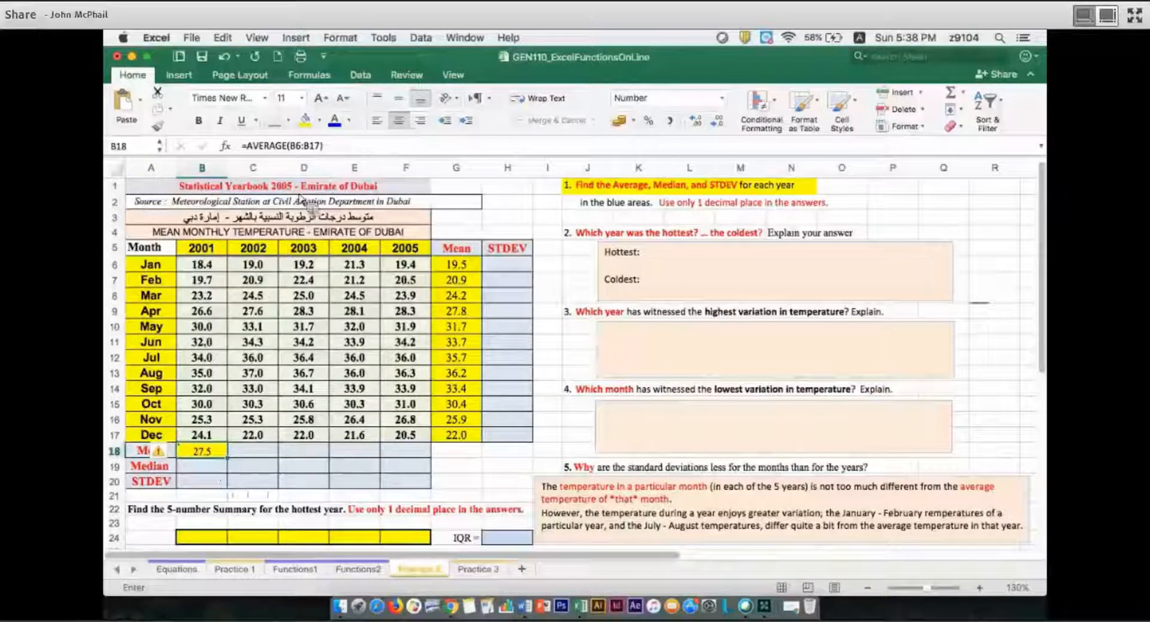
Fill B19 with yellow and calculate the 2001 median there with =MEDIAN(B6:B17)
{"action": "key", "text": "Return"}
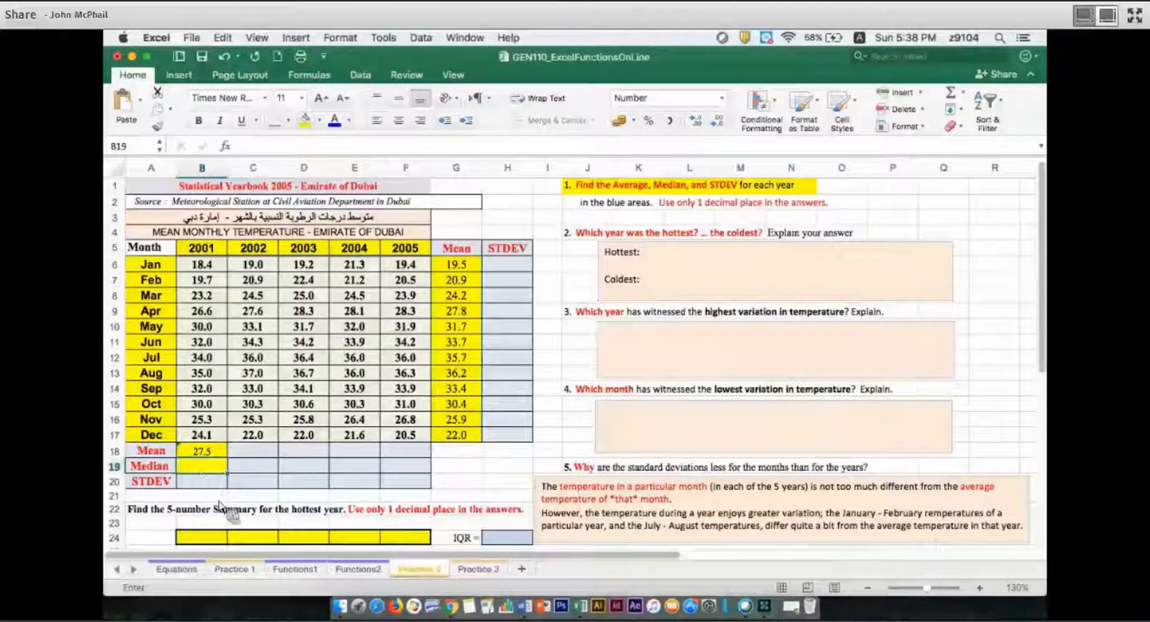
{"action": "type", "text": "=med"}
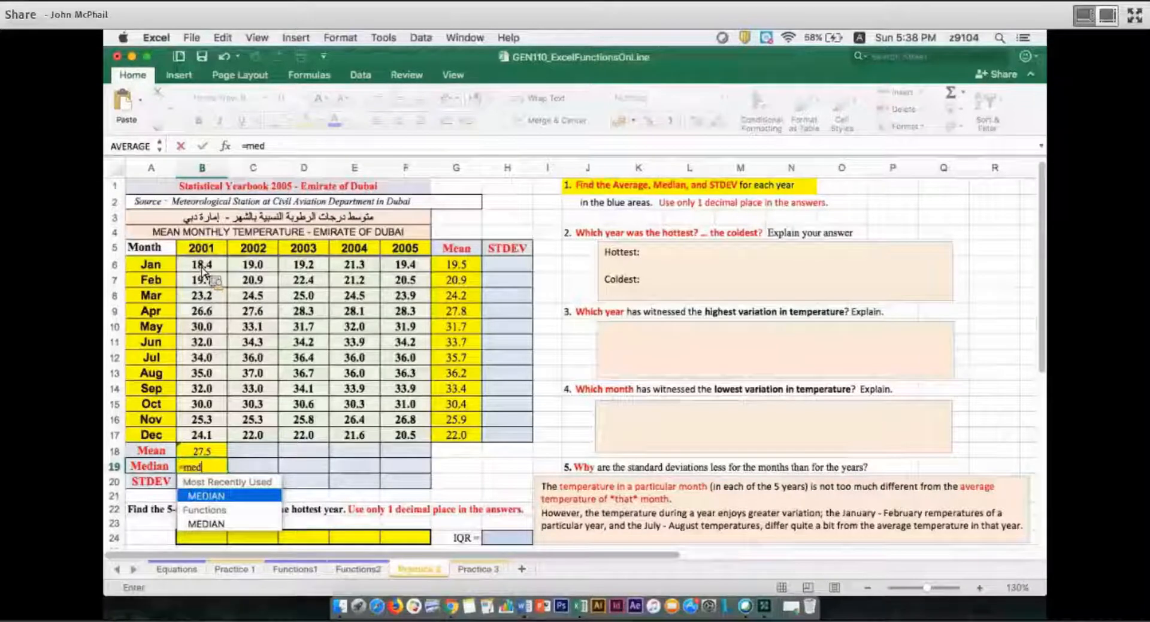
{"action": "key", "text": "Tab"}
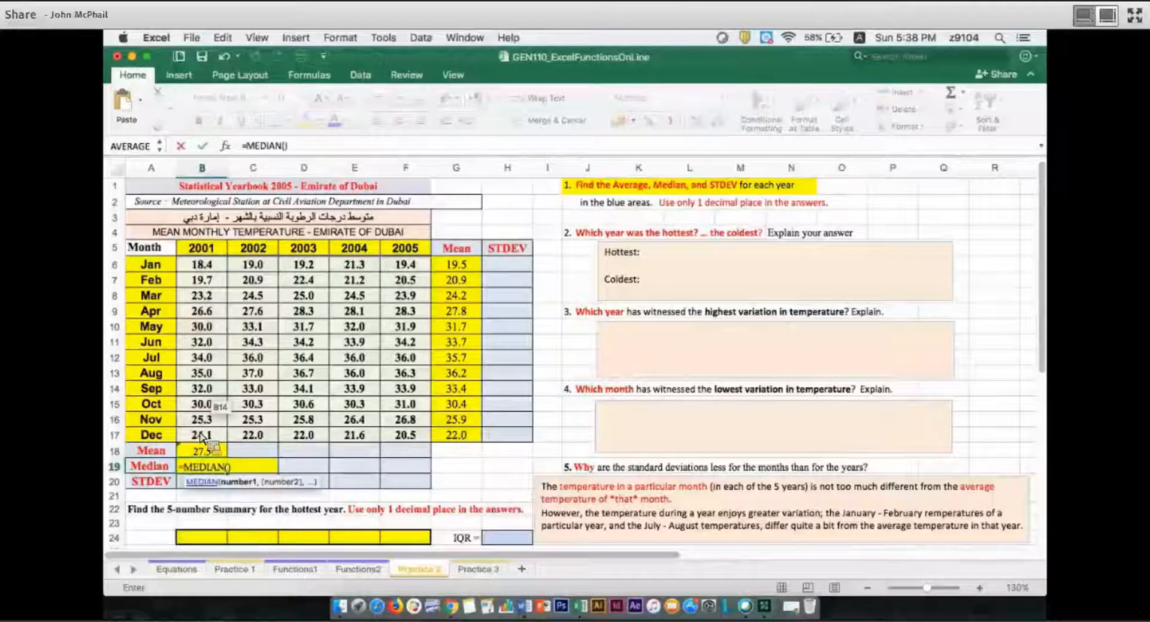
{"action": "left_click_drag", "start_coordinate": [202, 265], "coordinate": [222, 302]}
{"action": "left_click_drag", "start_coordinate": [201, 436], "coordinate": [202, 436]}
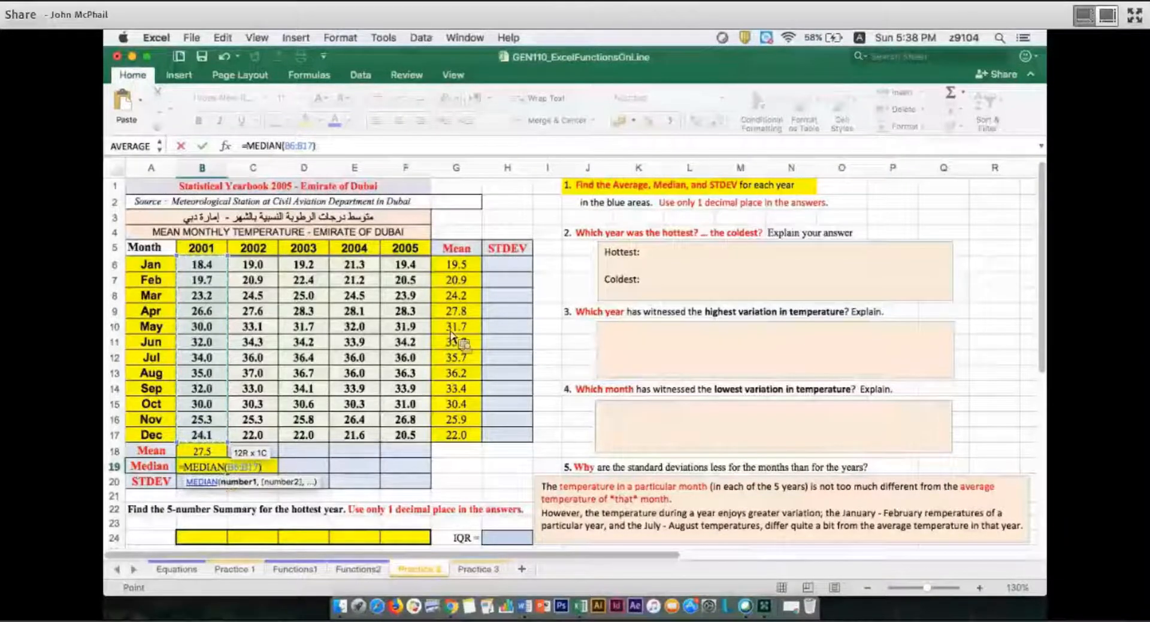
{"action": "key", "text": "Return"}
Format the 2001 median in B19 to one decimal place and center it in the cell
{"action": "key", "text": "Up"}
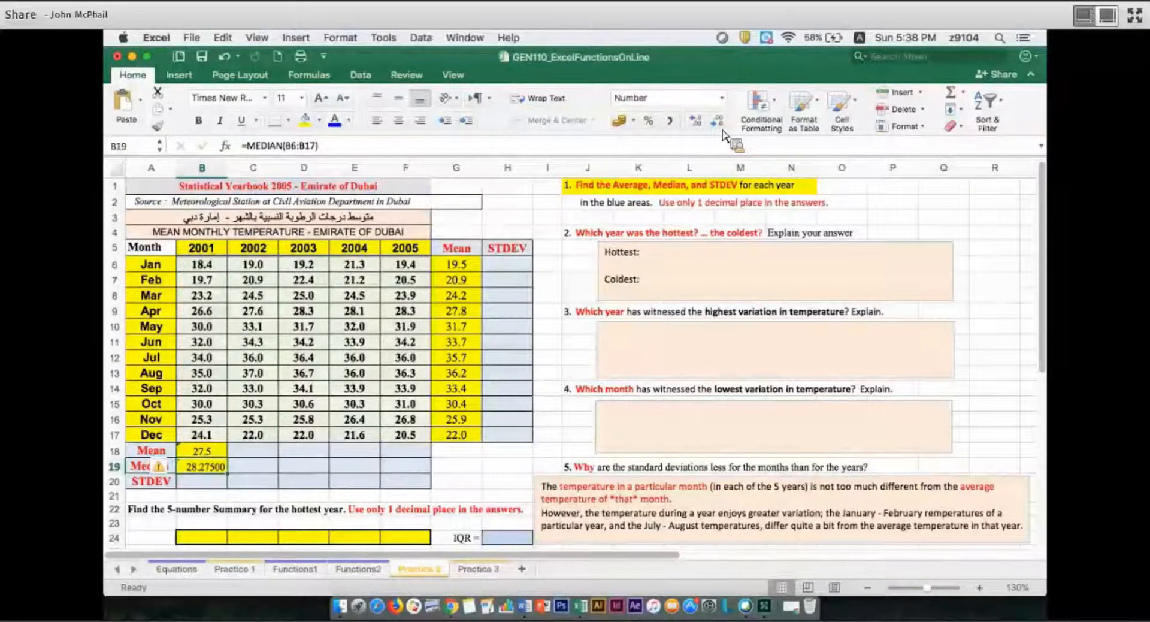
{"action": "left_click", "coordinate": [717, 121]}
{"action": "left_click", "coordinate": [718, 121]}
{"action": "left_click", "coordinate": [717, 121]}
{"action": "left_click", "coordinate": [717, 122]}
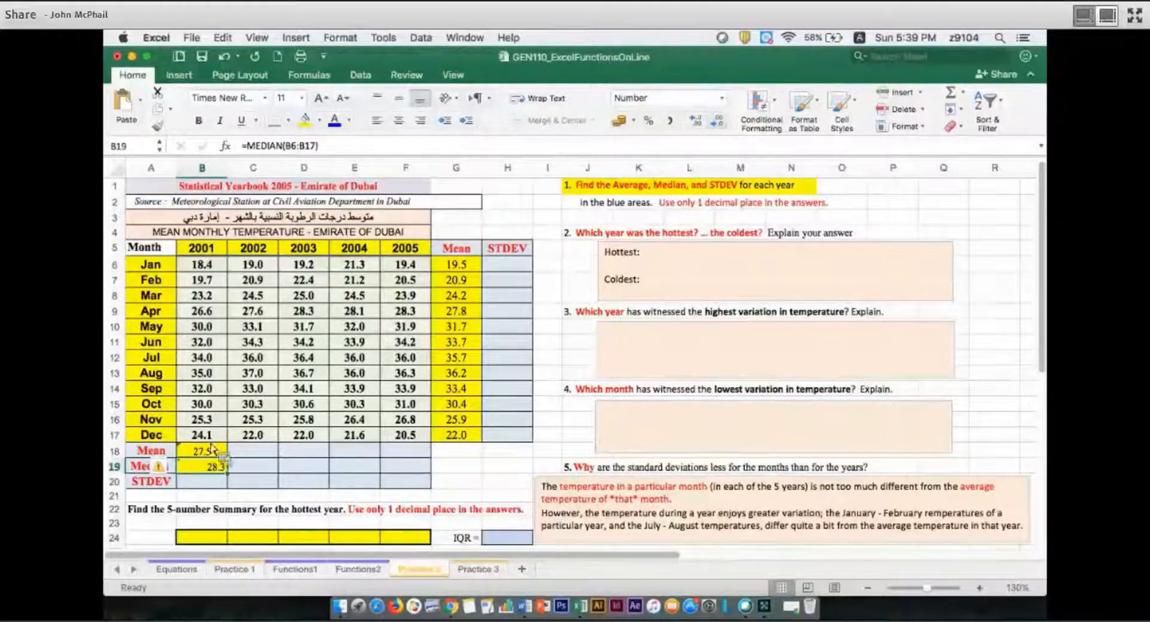
{"action": "key", "text": "super+e"}
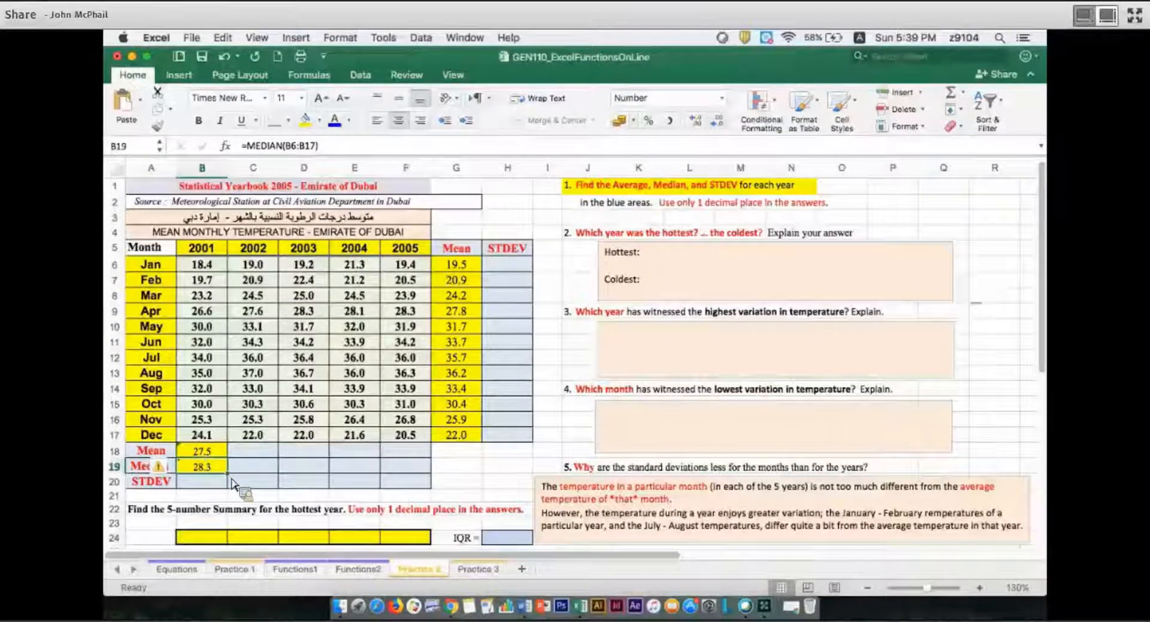
Fill the 2001 mean and median formulas in B18:B19 across to column F for the years 2002 to 2005
{"action": "key", "text": "Up"}
{"action": "key", "text": "shift+Down"}
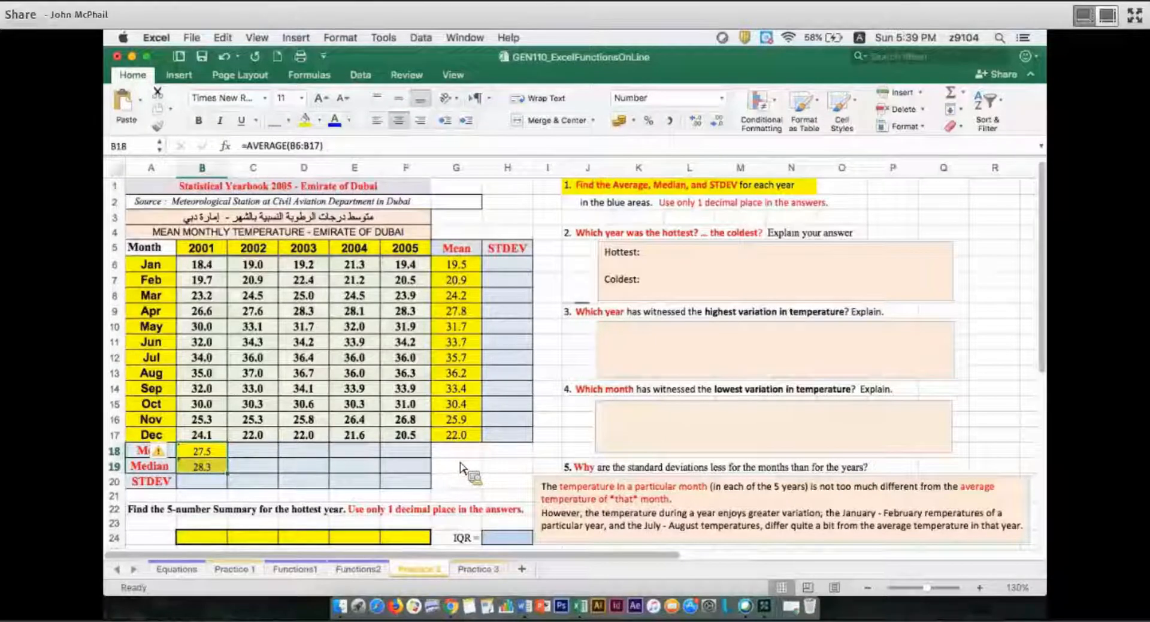
{"action": "key", "text": "shift+Right"}
{"action": "key", "text": "shift+Right"}
{"action": "key", "text": "shift+Right"}
{"action": "key", "text": "shift+Right"}
{"action": "key", "text": "super+r"}
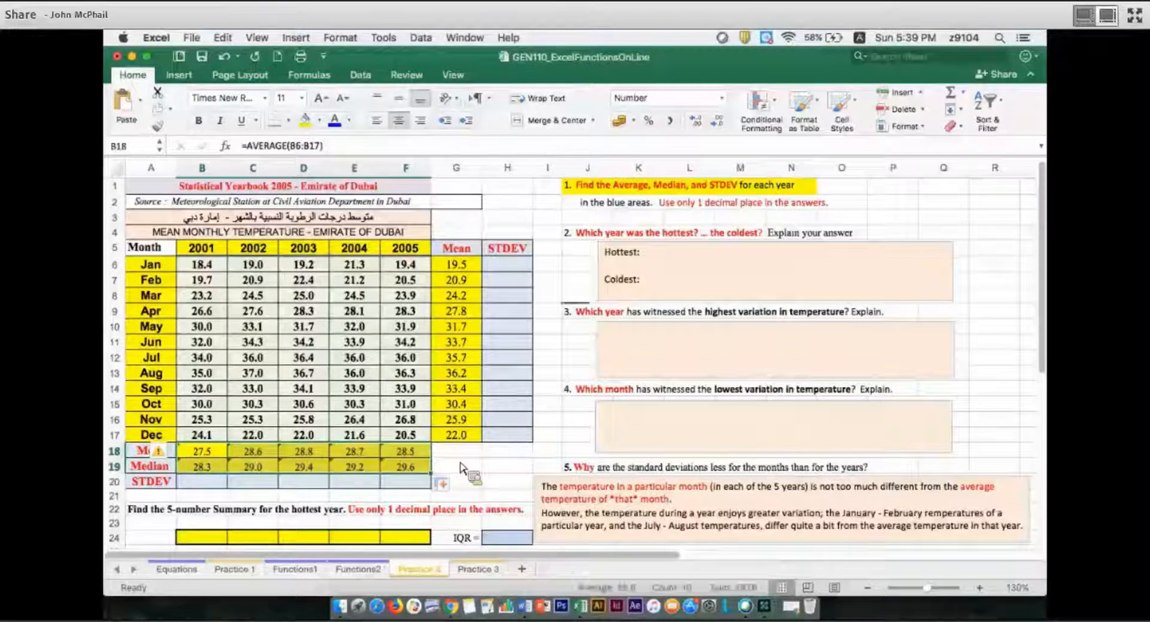
{"action": "left_click", "coordinate": [461, 466]}
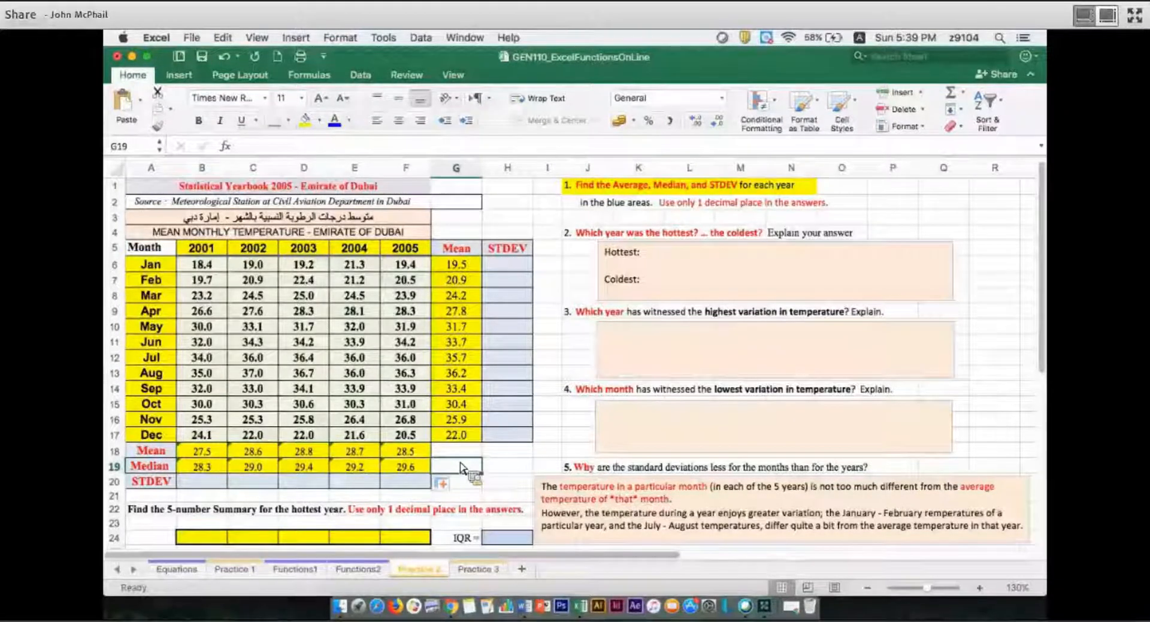
Change the font color of the 2003 mean in D18 to red
{"action": "left_click", "coordinate": [695, 259]}
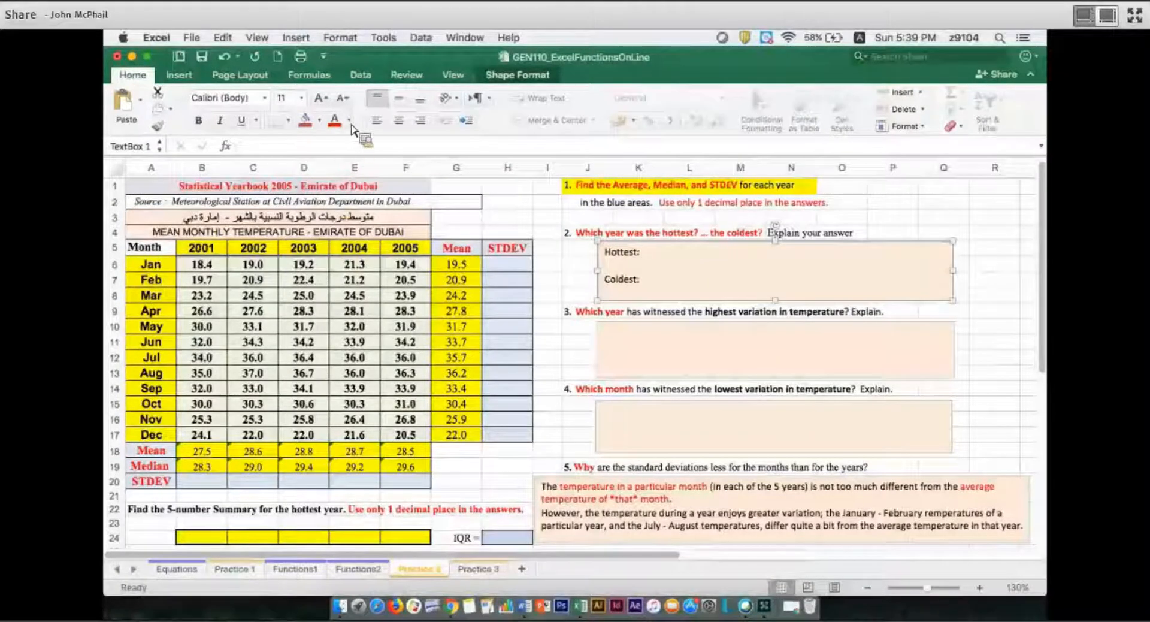
{"action": "key", "text": "Escape"}
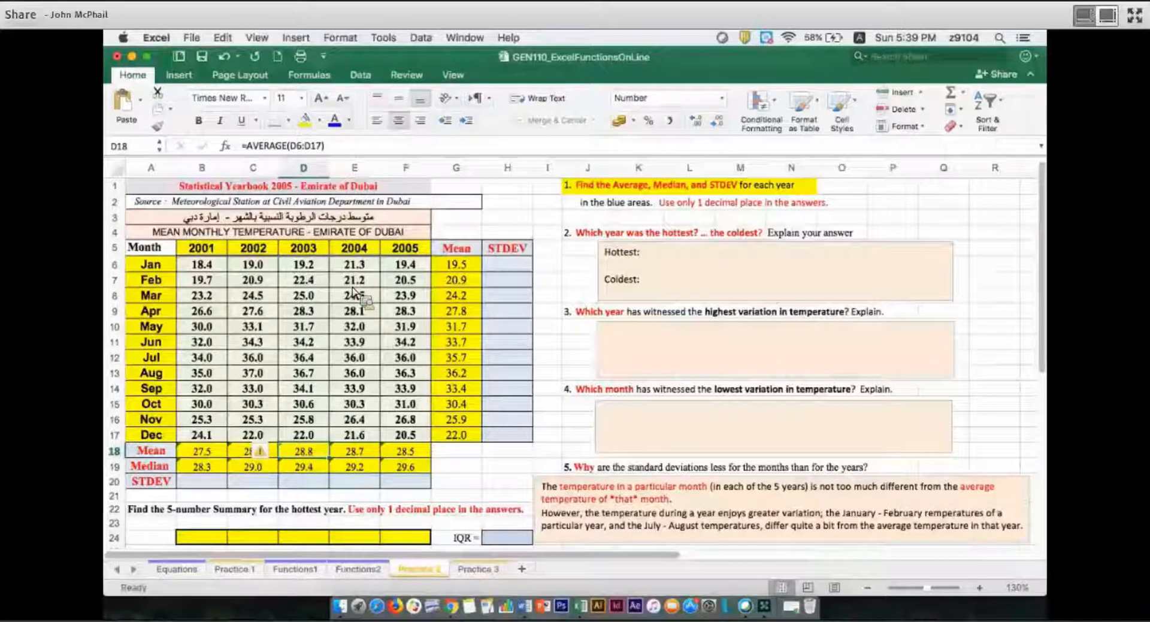
{"action": "left_click", "coordinate": [349, 121]}
{"action": "left_click", "coordinate": [352, 289]}
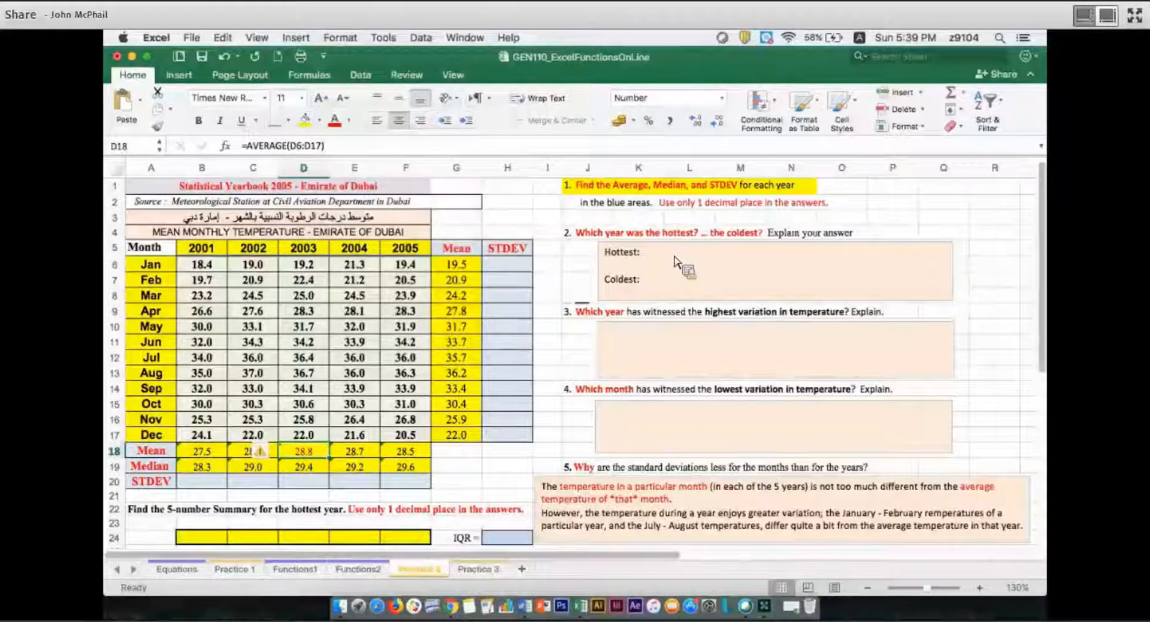
Complete the Hottest line in the question 2 answer box with "2003 ... highest average temperature"
{"action": "left_click", "coordinate": [676, 262]}
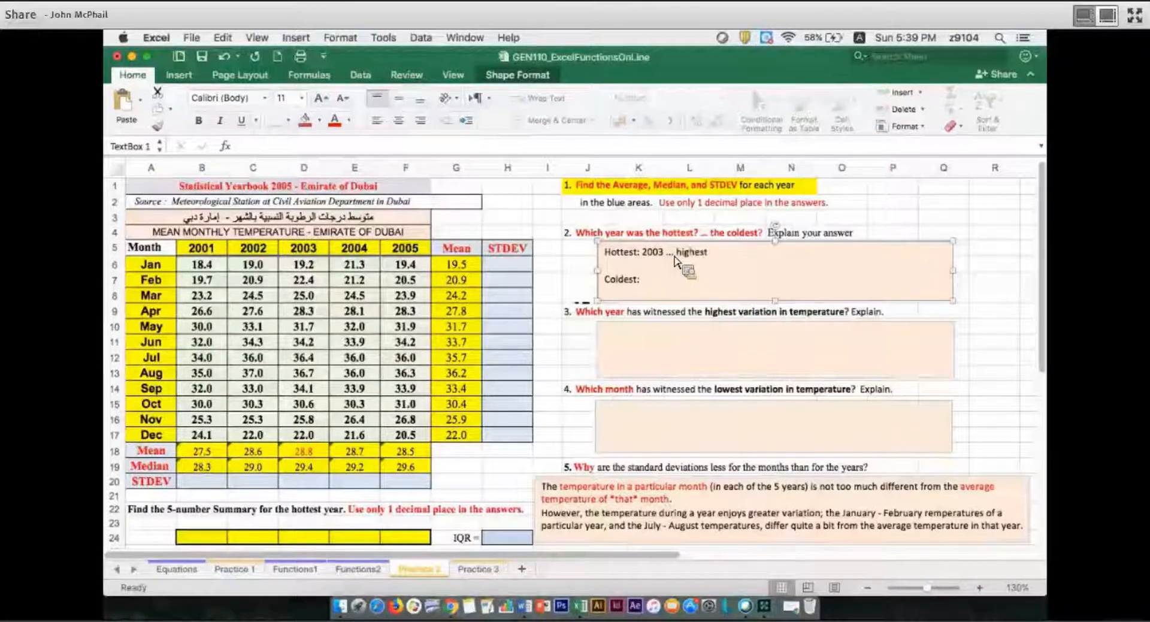
{"action": "type", "text": "average temp"}
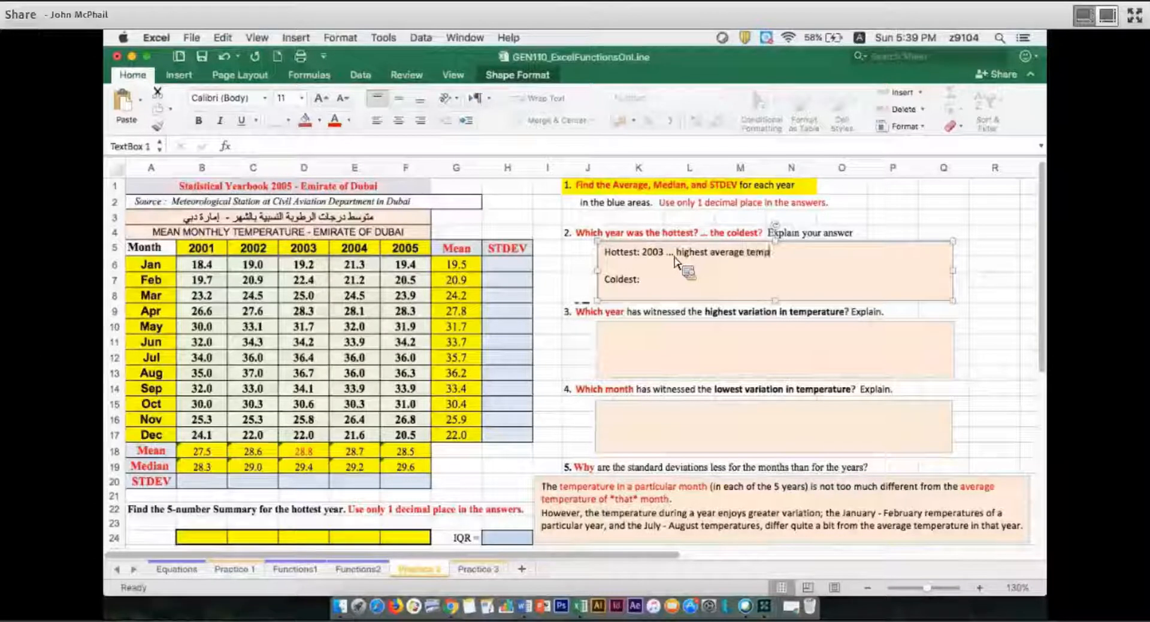
{"action": "type", "text": "erature"}
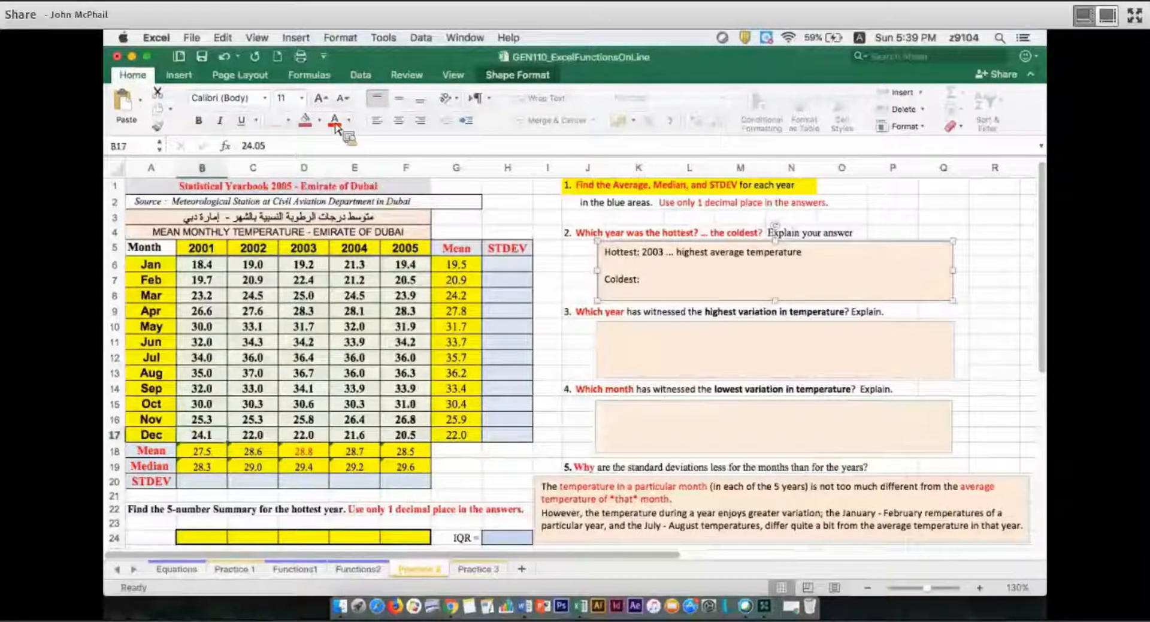
Complete the Coldest line in the question 2 answer box with "2001 ... lowest average temperature"
{"action": "left_click", "coordinate": [695, 292]}
{"action": "type", "text": "2001"}
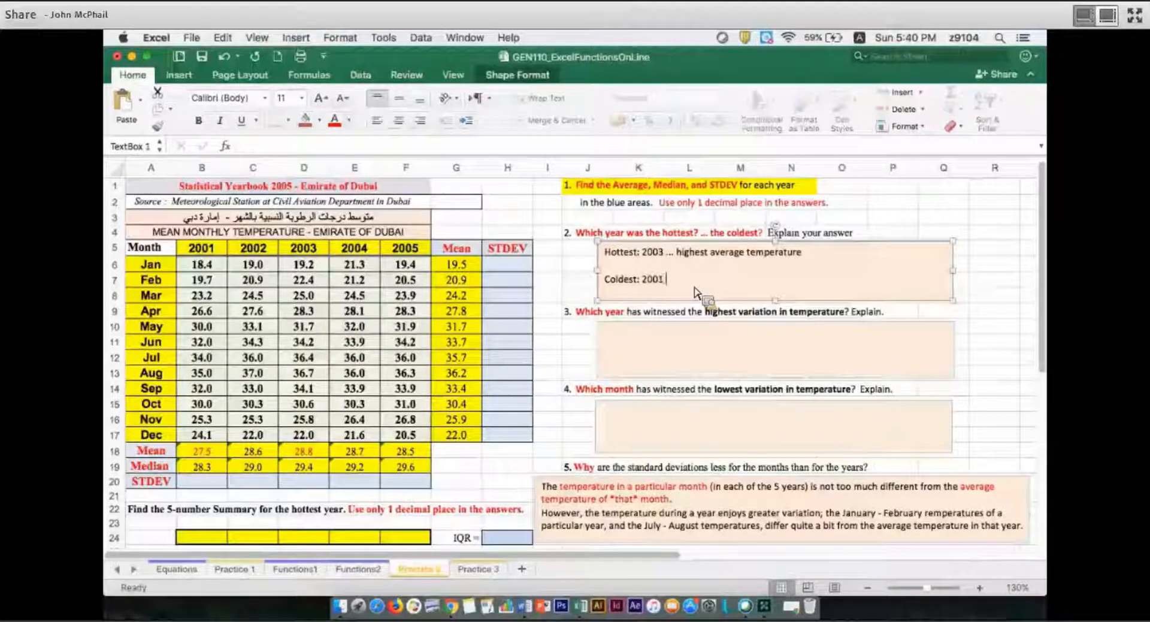
{"action": "type", "text": " ... "}
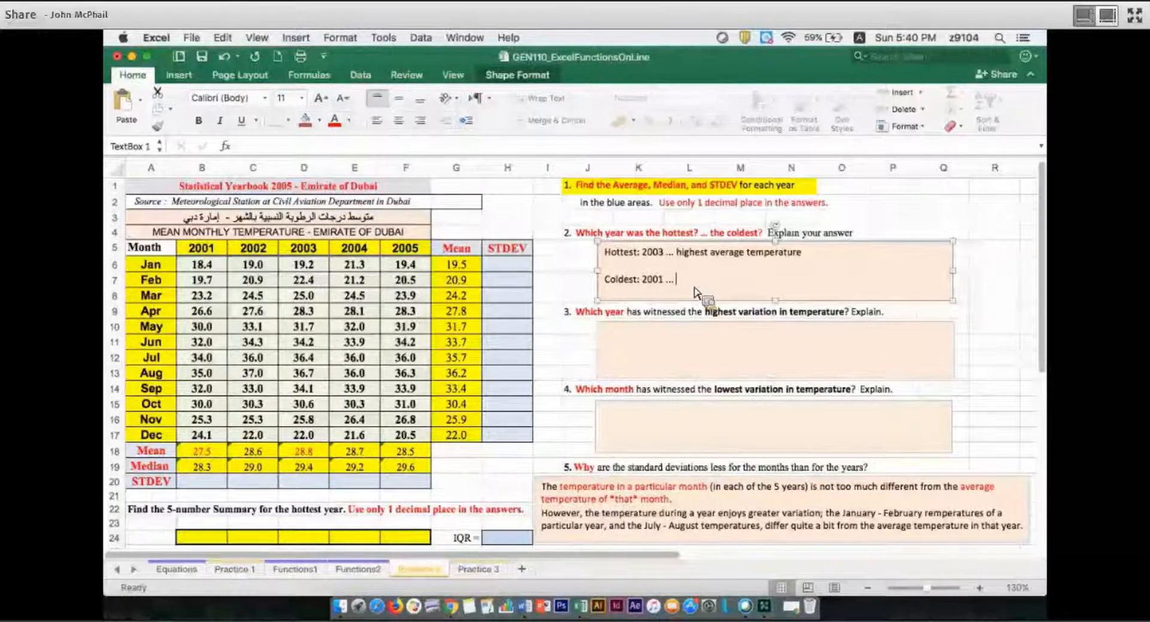
{"action": "type", "text": "lowes"}
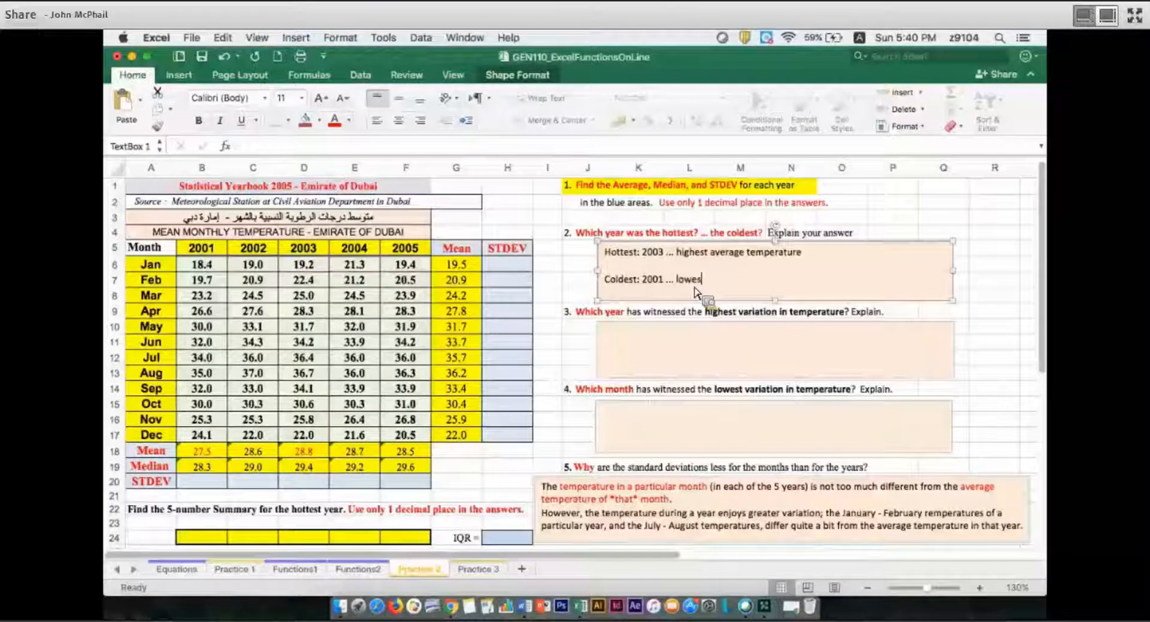
{"action": "type", "text": "t average"}
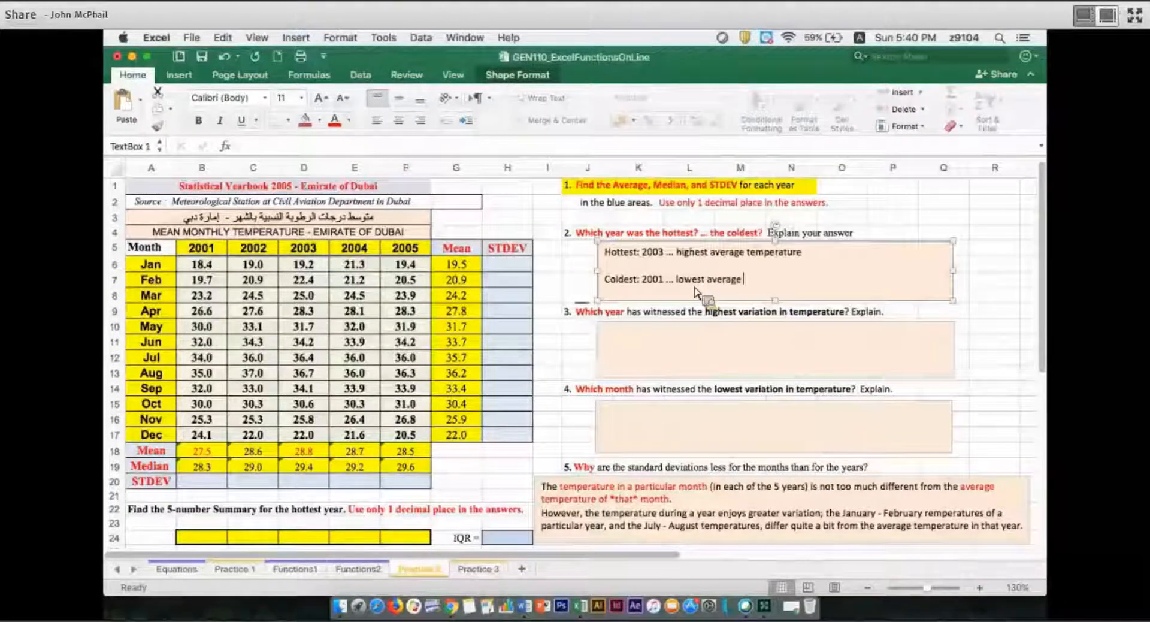
{"action": "type", "text": " temperatue"}
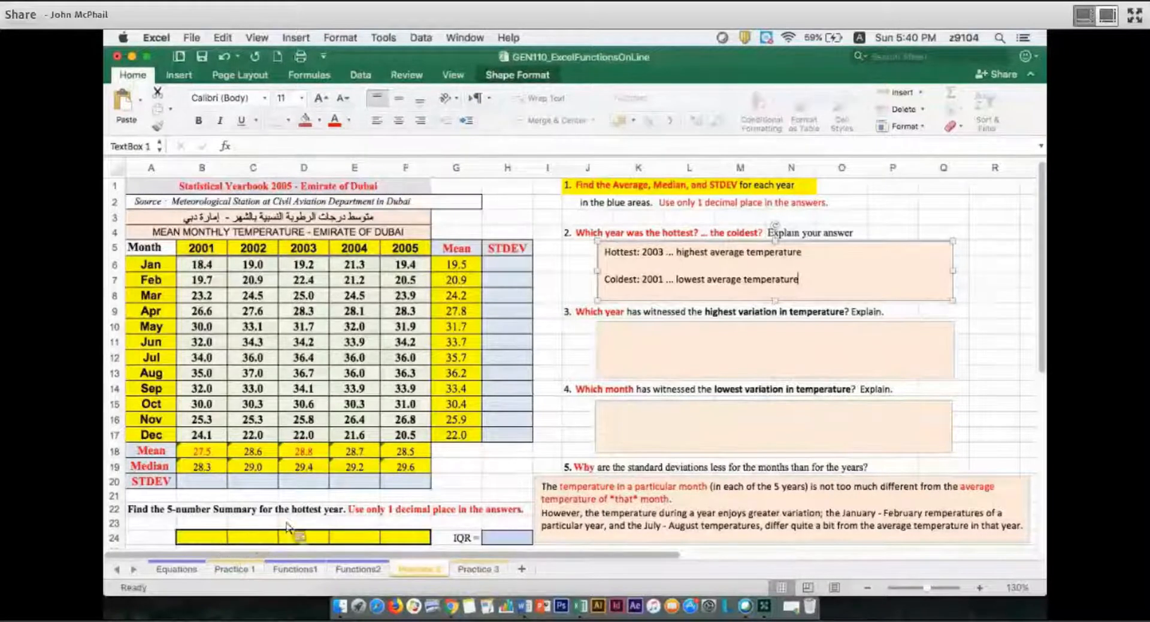
Label the 5-number summary by entering "For 2003" in B23 with a red font
{"action": "left_click", "coordinate": [210, 533]}
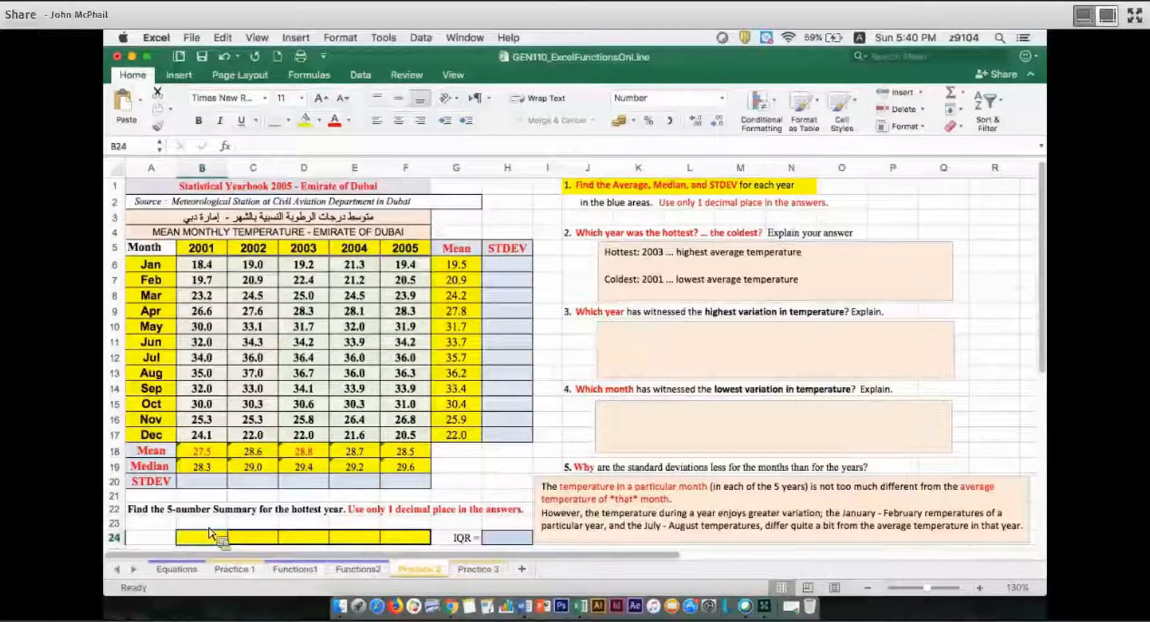
{"action": "key", "text": "Up"}
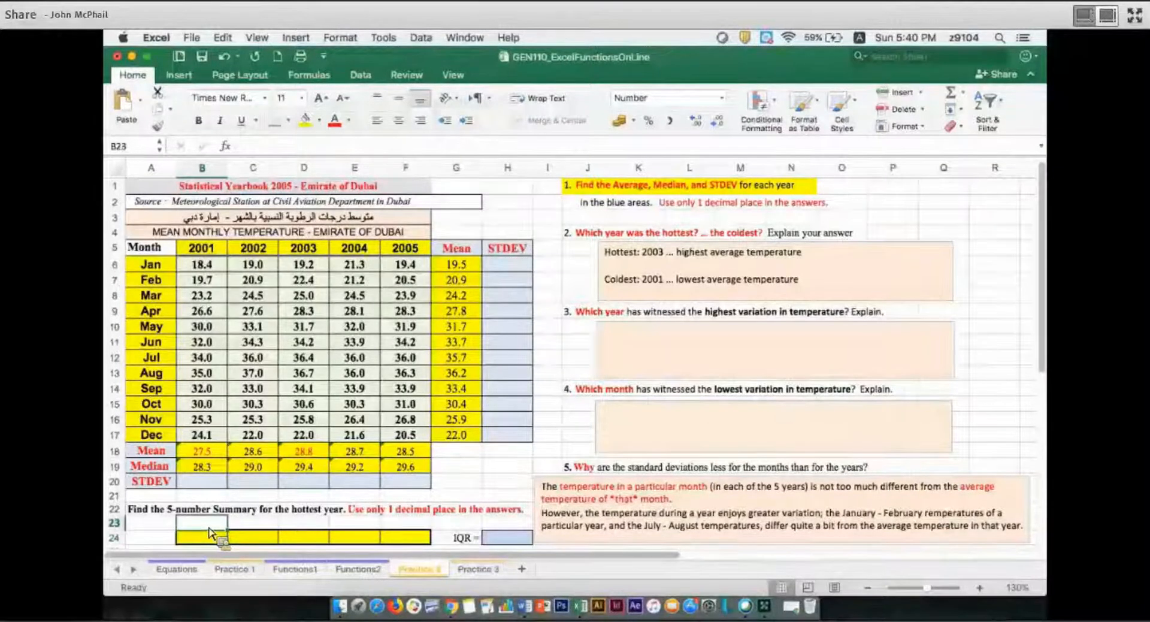
{"action": "type", "text": "For"}
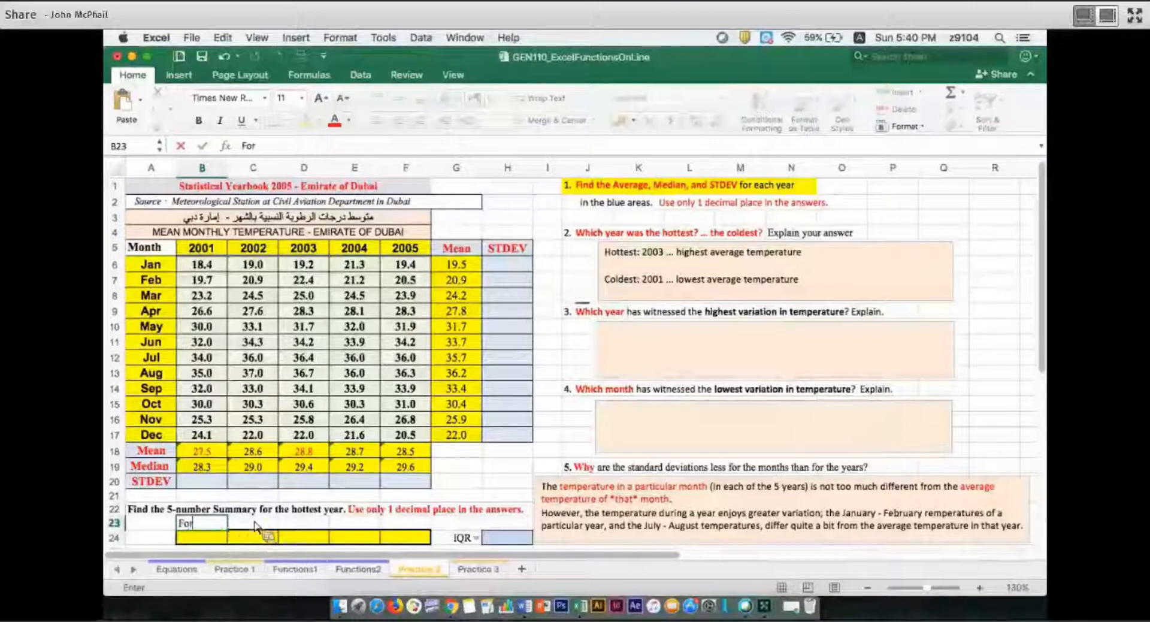
{"action": "type", "text": " 2003"}
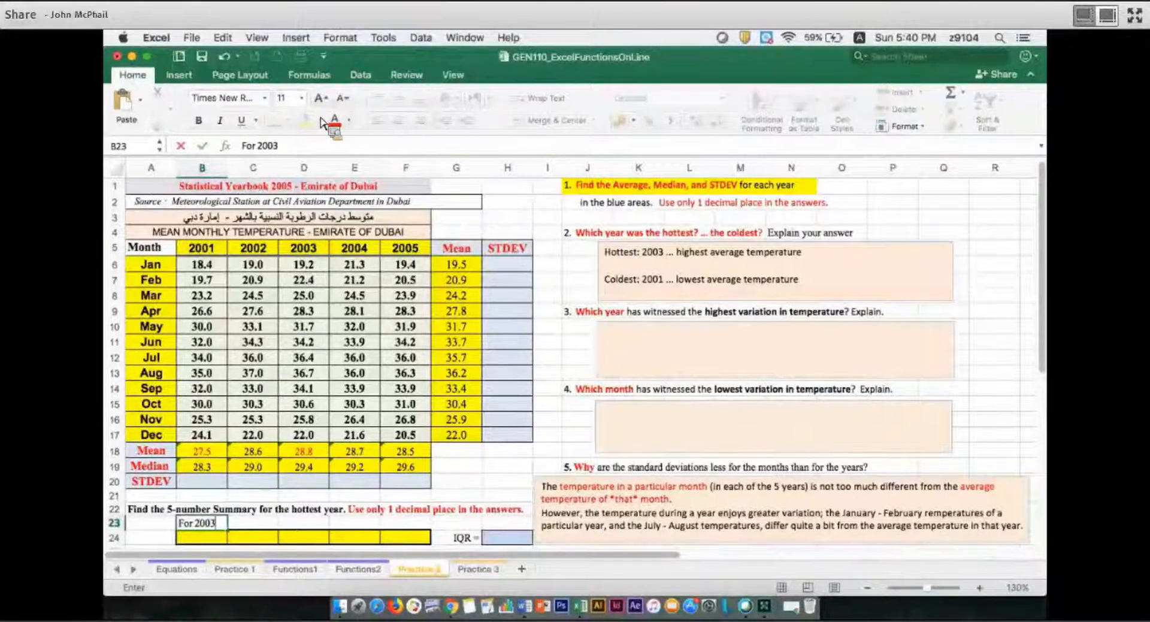
{"action": "key", "text": "Right"}
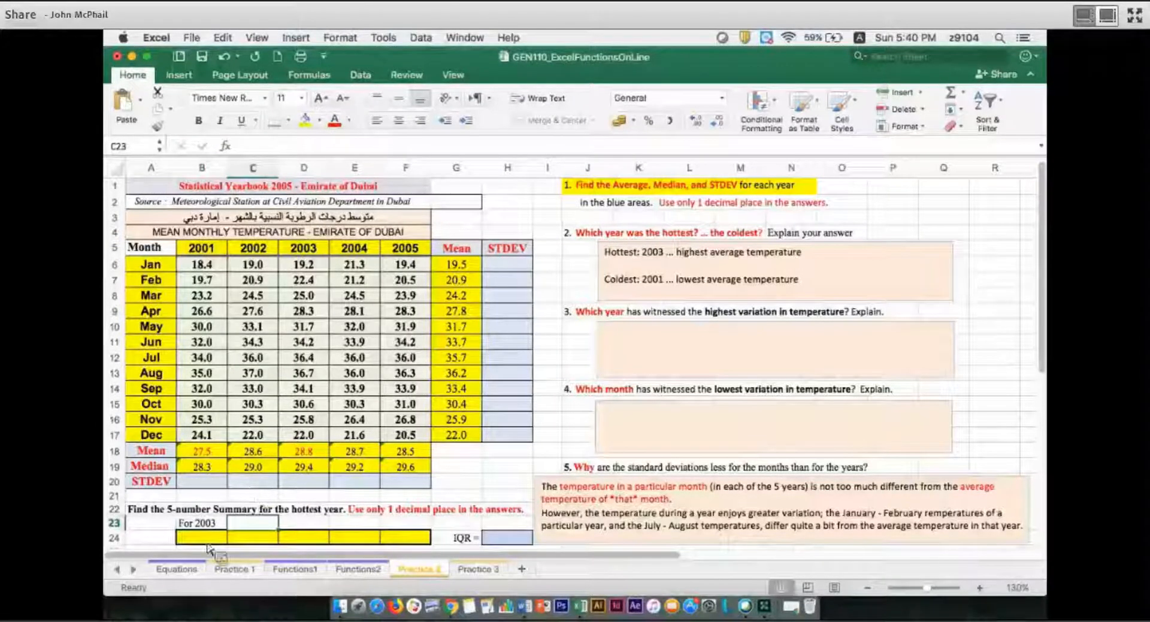
{"action": "key", "text": "Left"}
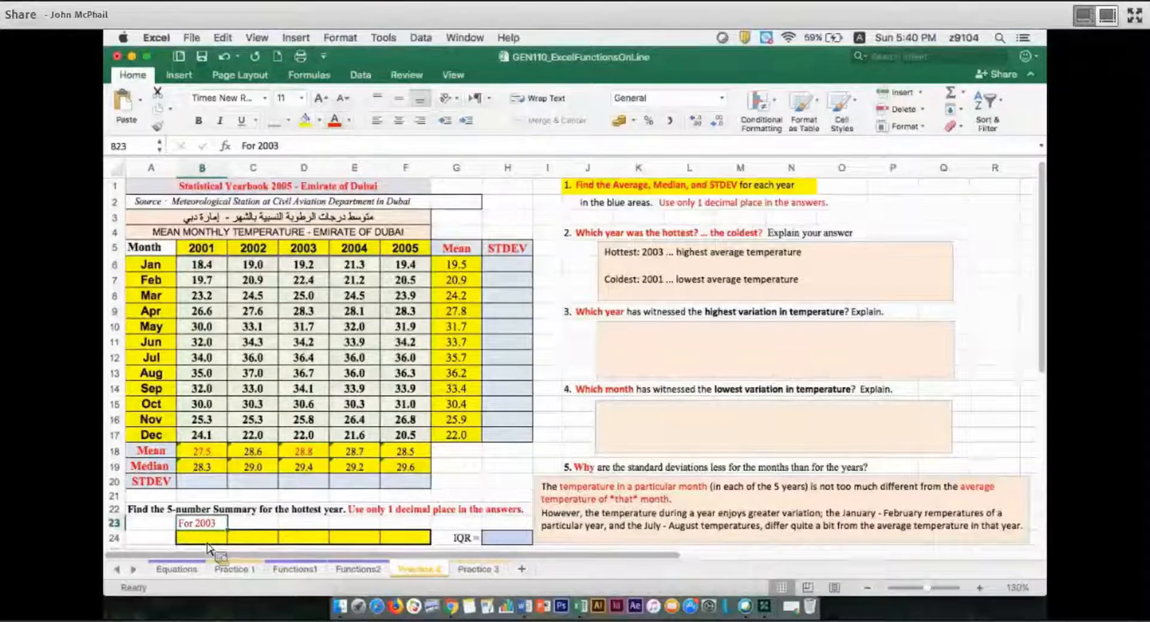
Calculate the 2003 minimum temperature in B24 with =MIN(D6:D17)
{"action": "left_click", "coordinate": [208, 543]}
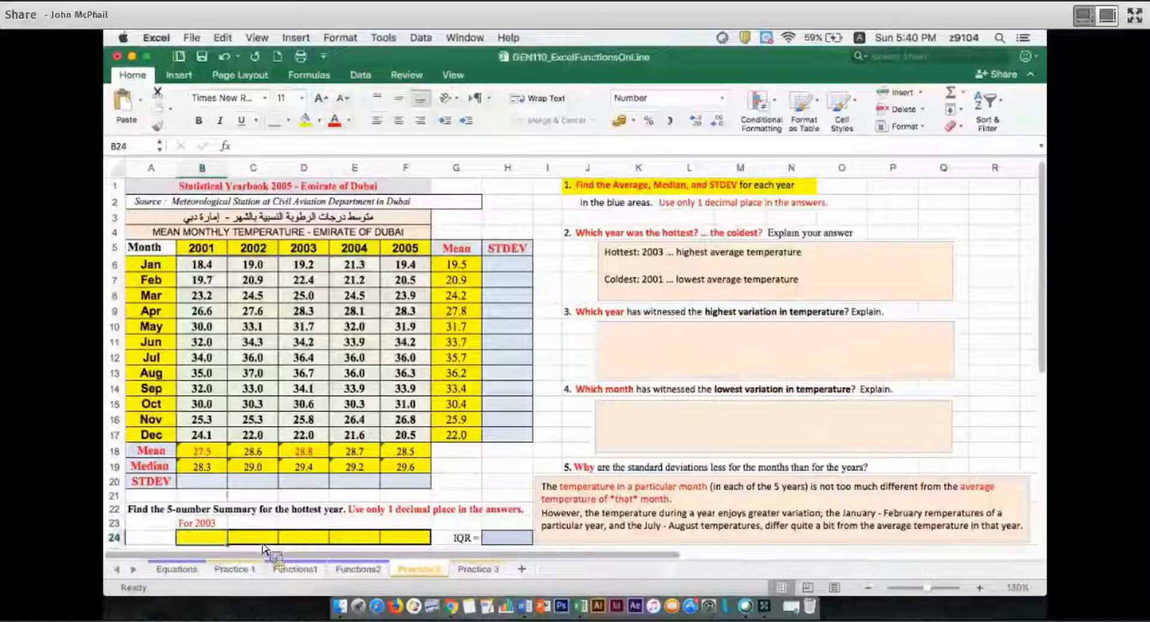
{"action": "type", "text": "=min"}
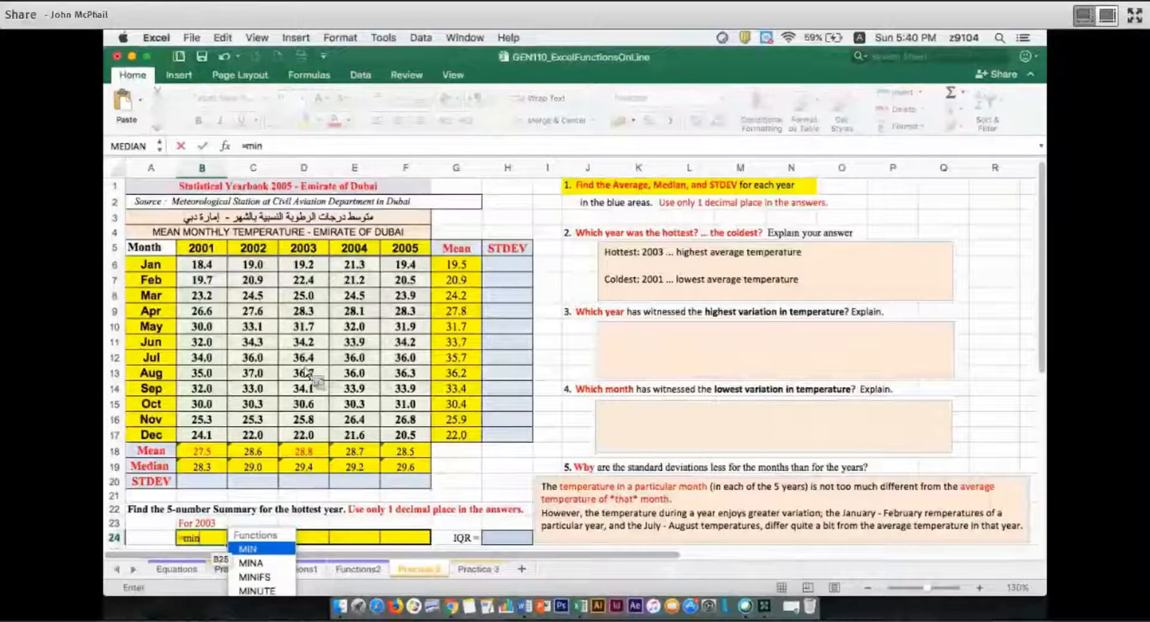
{"action": "key", "text": "Tab"}
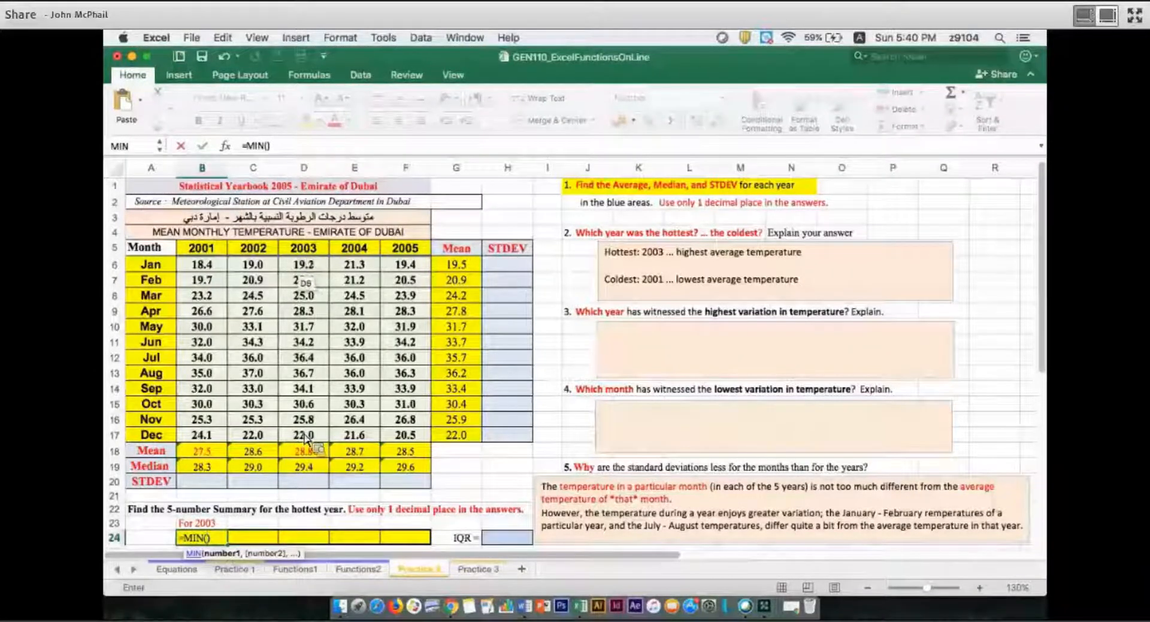
{"action": "left_click_drag", "start_coordinate": [304, 264], "coordinate": [304, 436]}
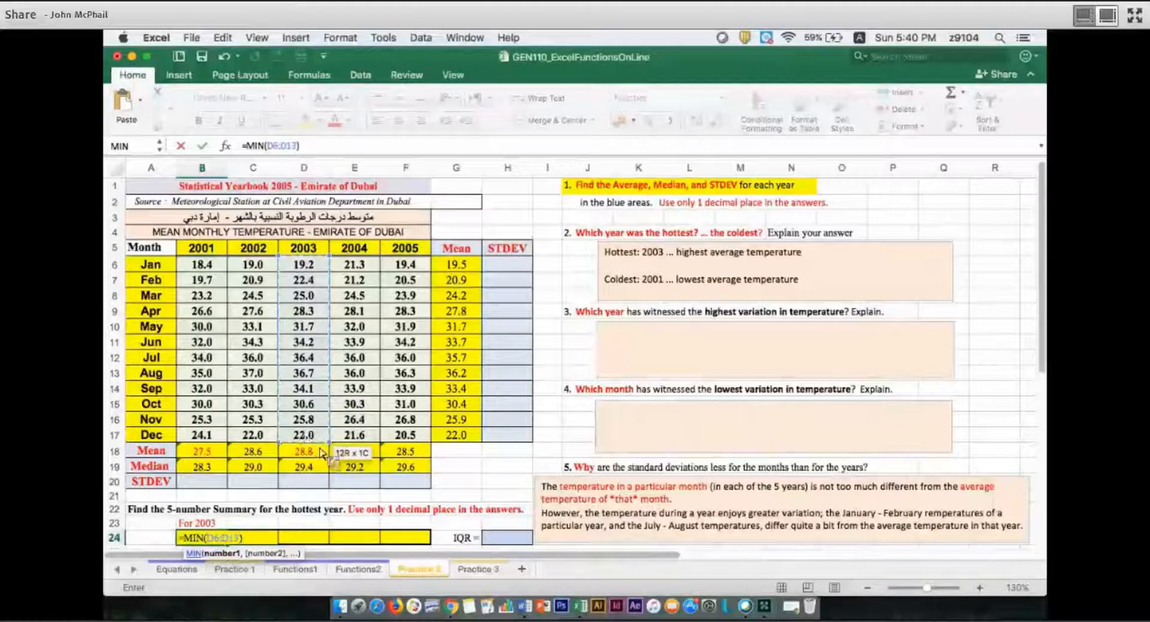
Calculate the 2003 maximum temperature in F24 with =MAX(D6:D17)
{"action": "left_click", "coordinate": [420, 535]}
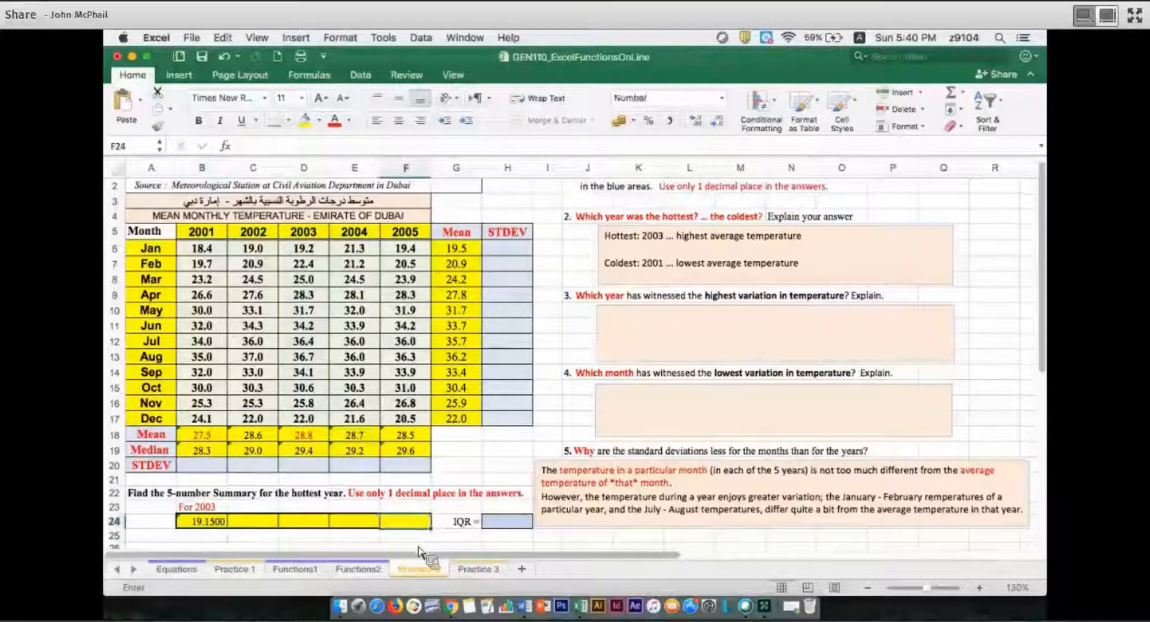
{"action": "type", "text": "=max"}
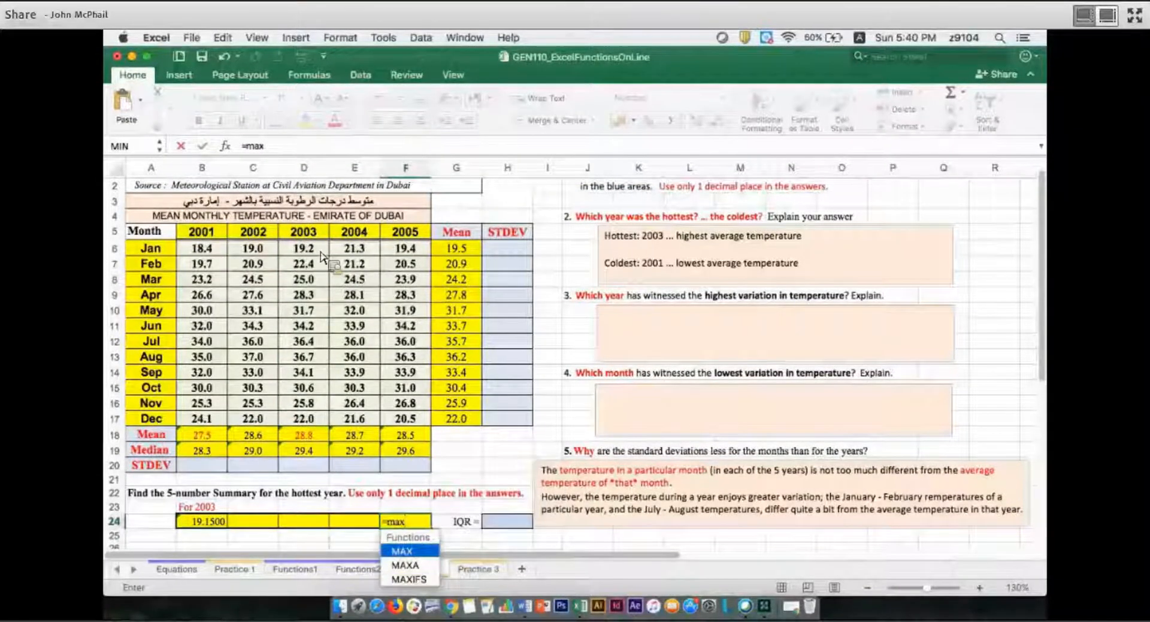
{"action": "key", "text": "Tab"}
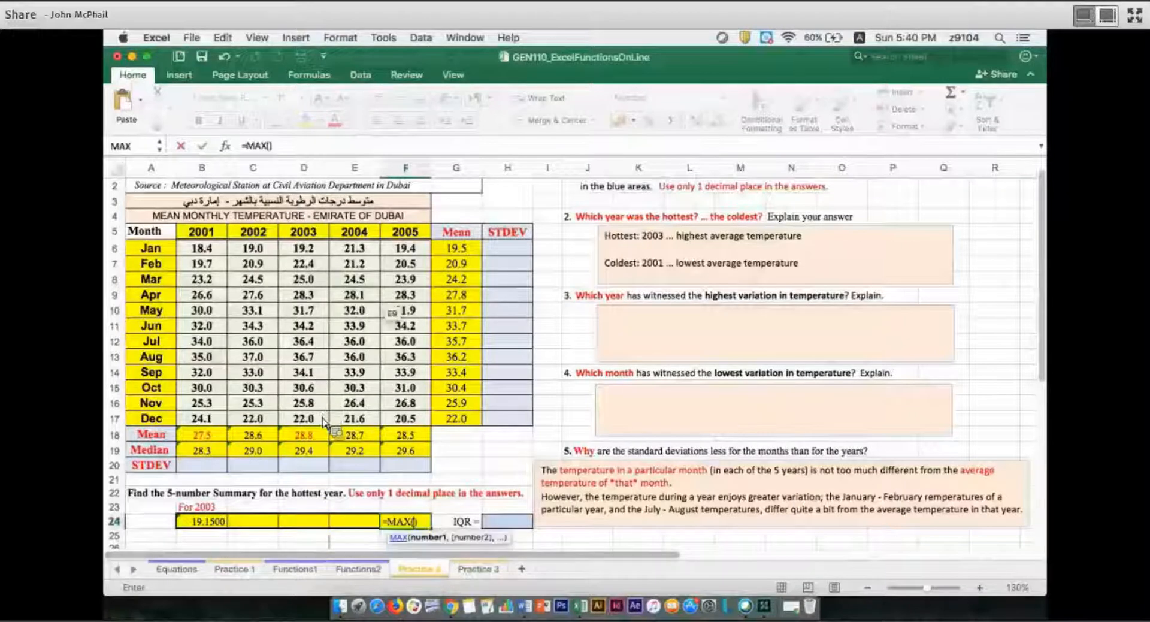
{"action": "left_click_drag", "start_coordinate": [304, 248], "coordinate": [304, 418]}
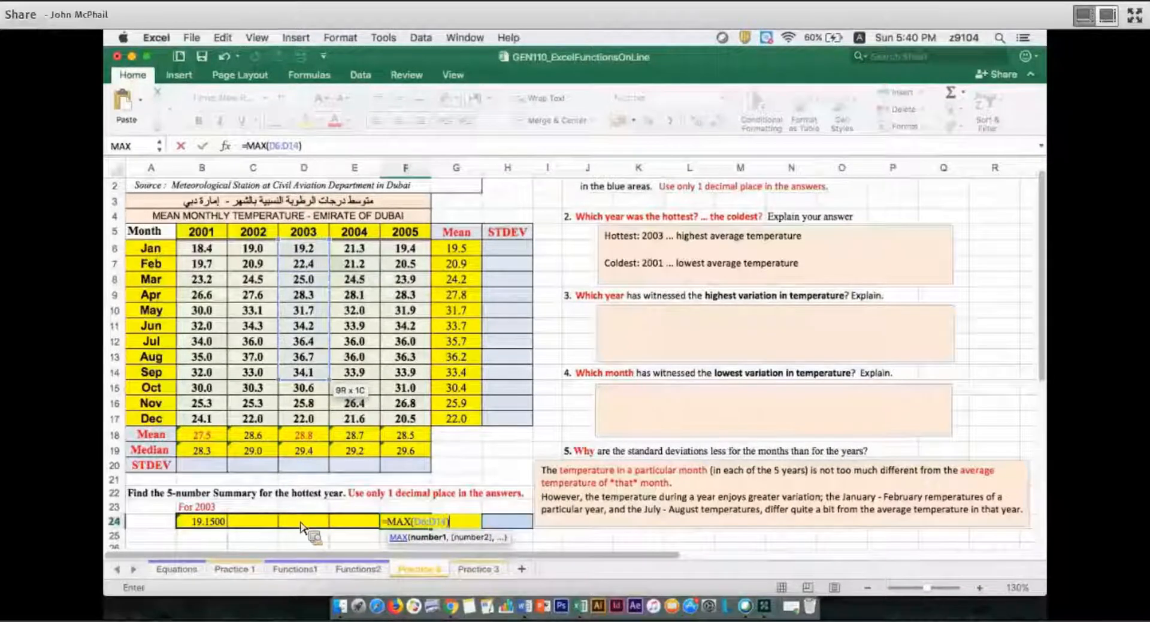
Bring the 2003 median into D24 of the 5-number summary with the reference =D19
{"action": "left_click", "coordinate": [301, 521]}
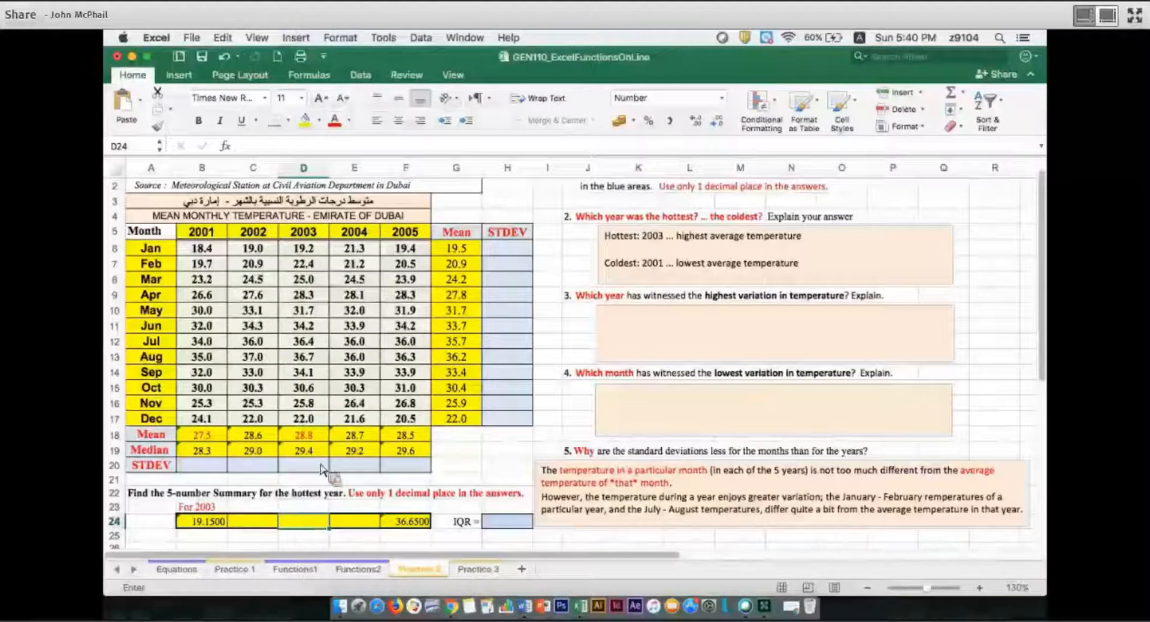
{"action": "type", "text": "="}
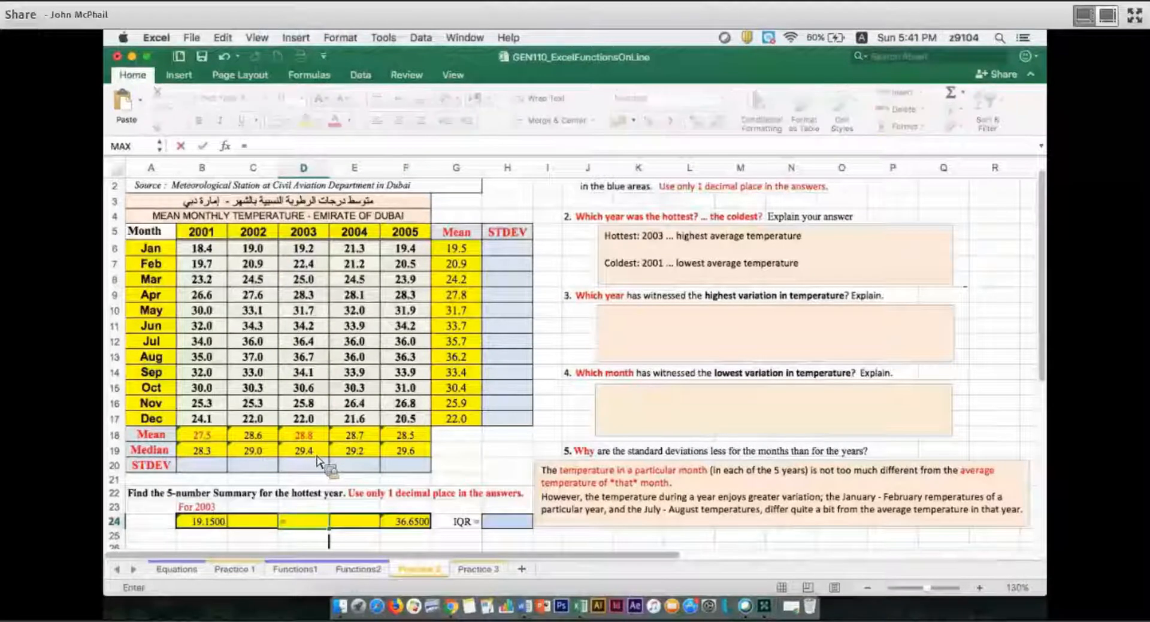
{"action": "left_click", "coordinate": [311, 450]}
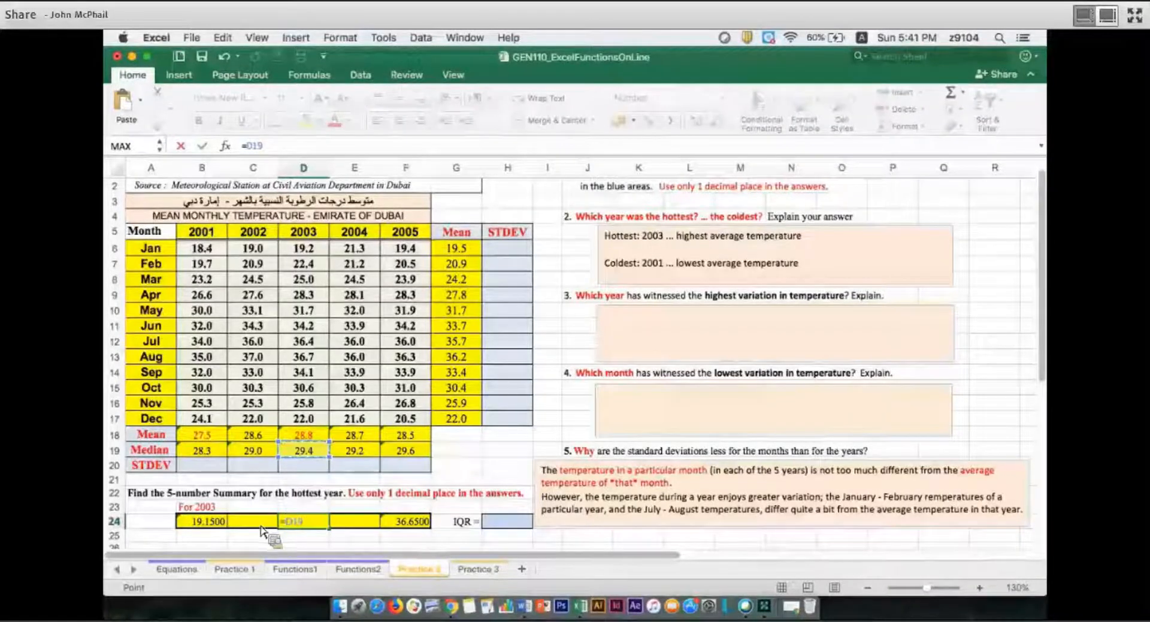
{"action": "key", "text": "Return"}
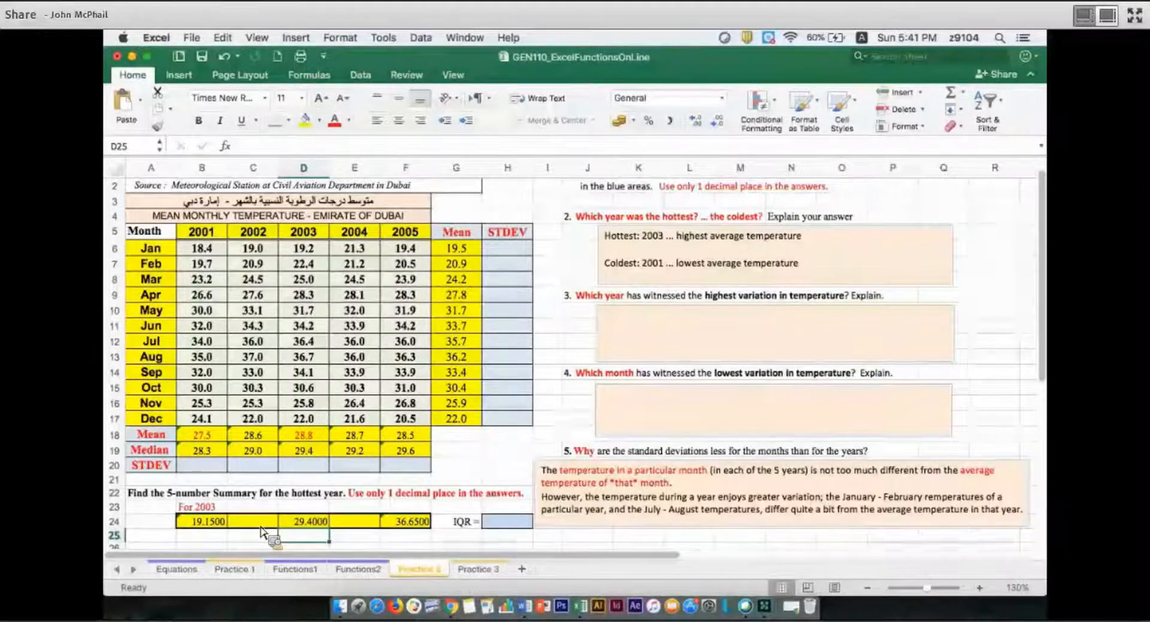
Enter the label Q_1 in C25, fill the cell with light orange and center the text
{"action": "left_click", "coordinate": [262, 522]}
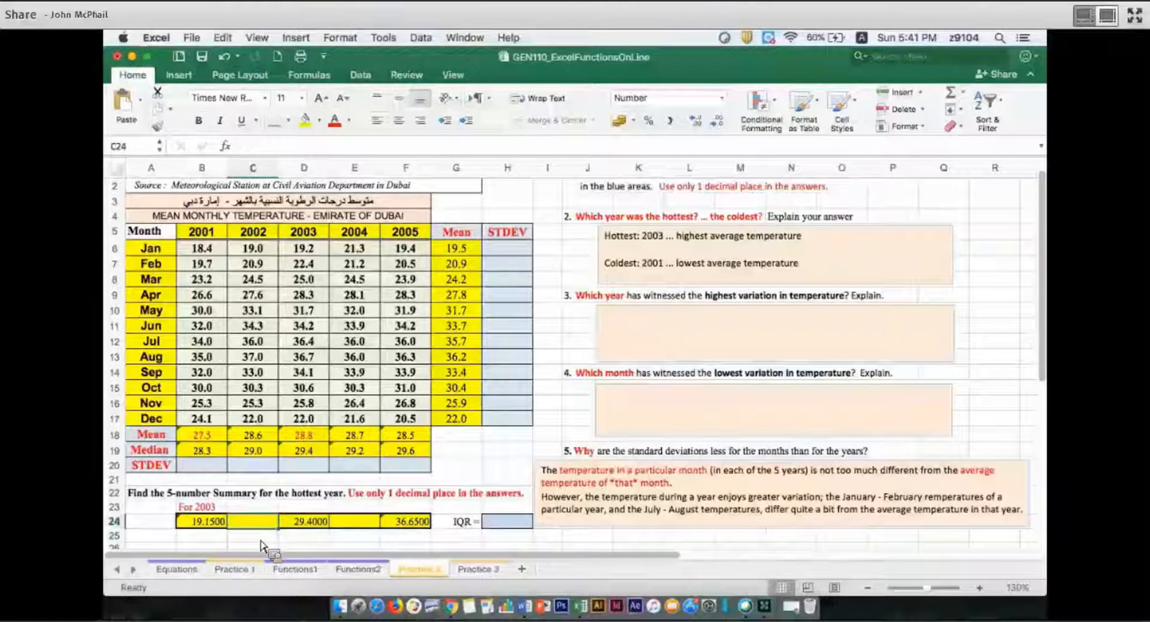
{"action": "left_click", "coordinate": [261, 541]}
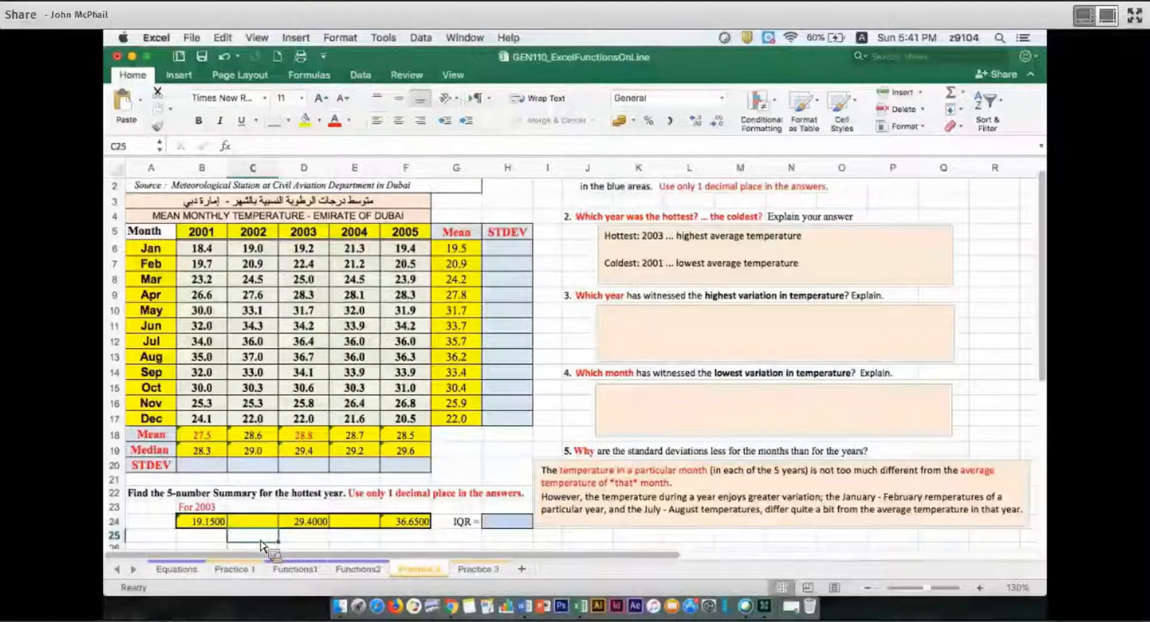
{"action": "type", "text": "Q 1"}
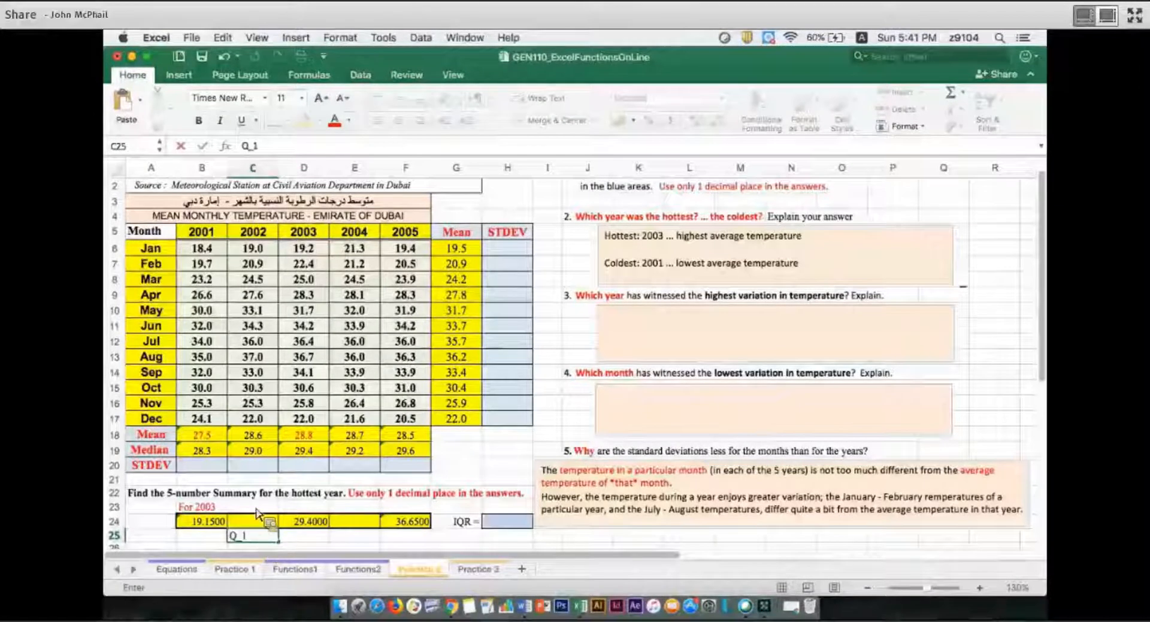
{"action": "key", "text": "Return"}
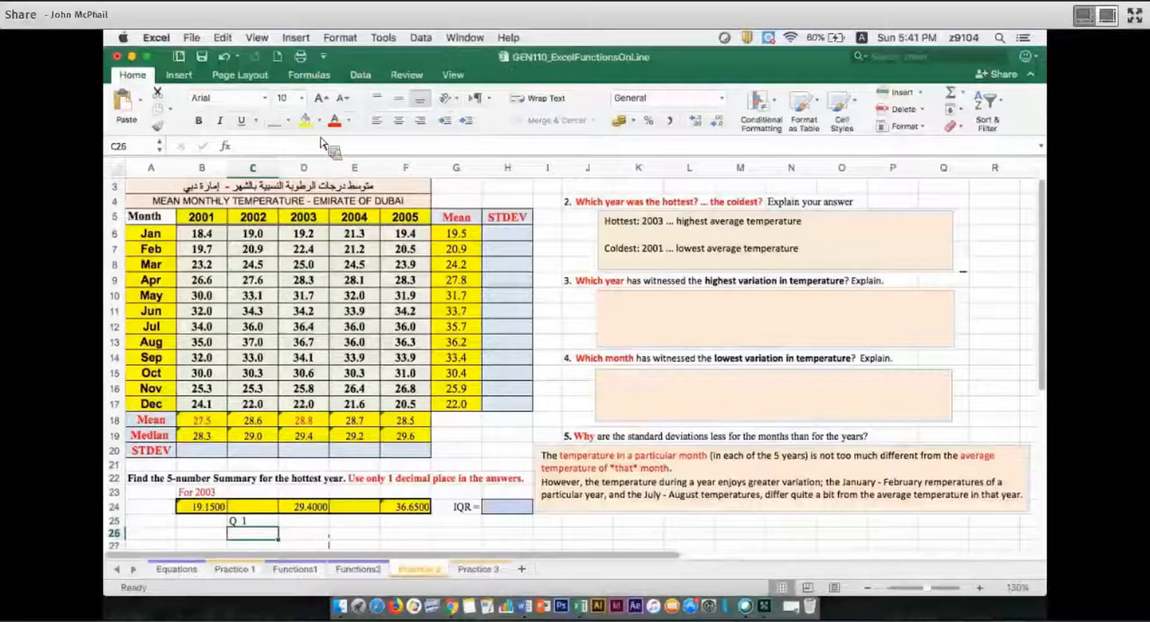
{"action": "key", "text": "Up"}
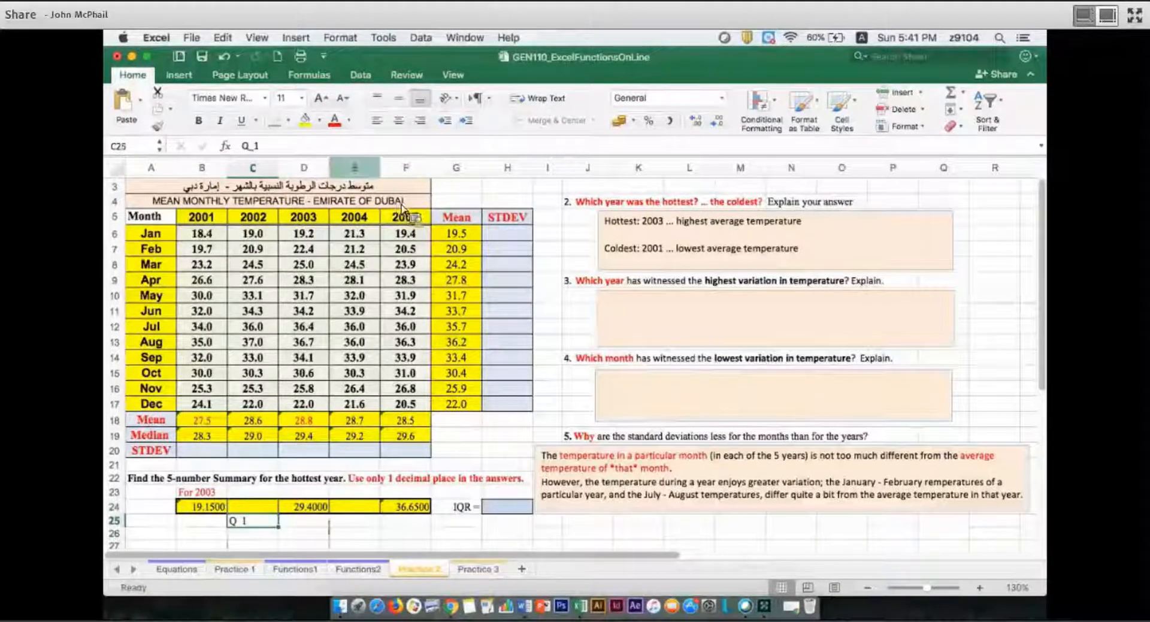
{"action": "left_click", "coordinate": [319, 120]}
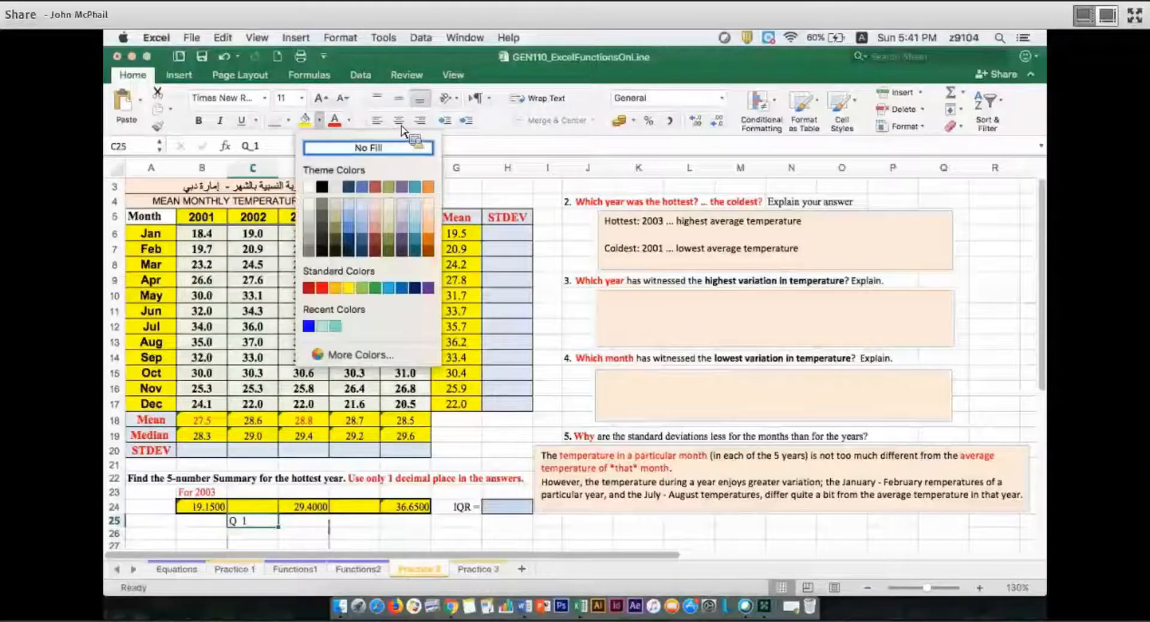
{"action": "left_click", "coordinate": [428, 203]}
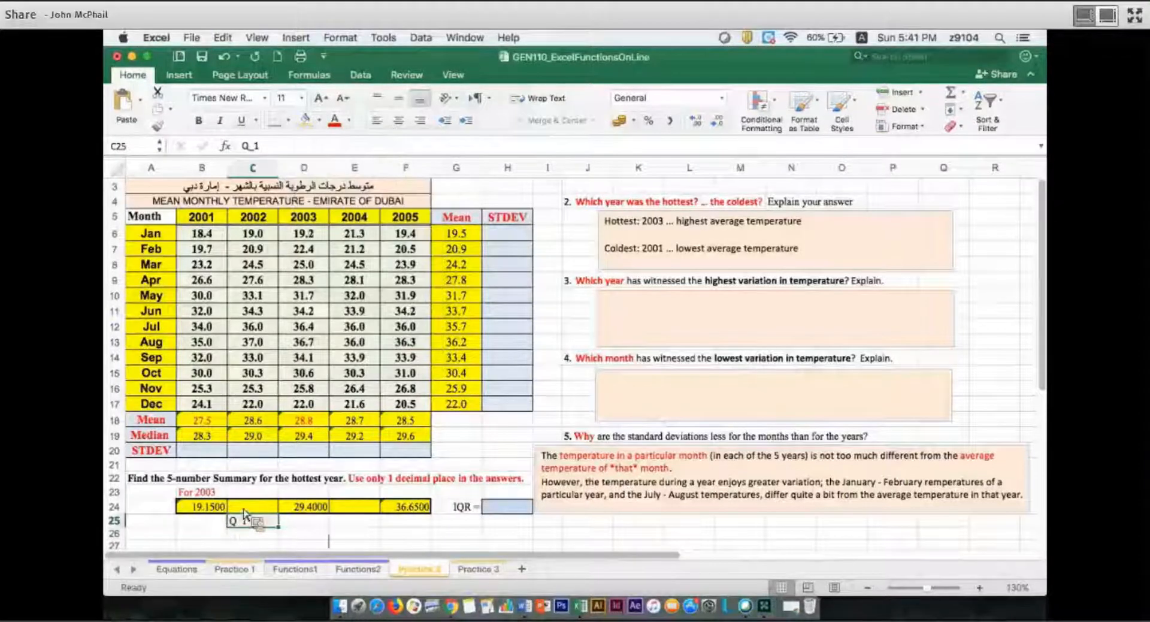
{"action": "key", "text": "super+e"}
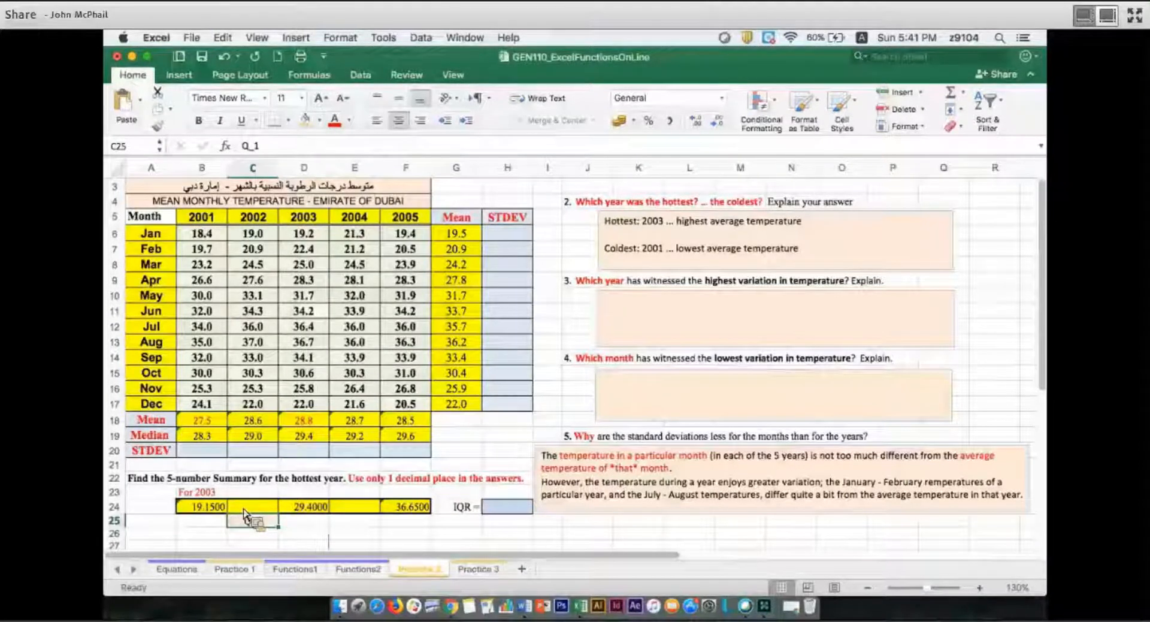
Calculate the first quartile of the 2003 temperatures in C24 with =QUARTILE.EXC(D6:D17,1)
{"action": "left_click", "coordinate": [244, 508]}
{"action": "type", "text": "=q"}
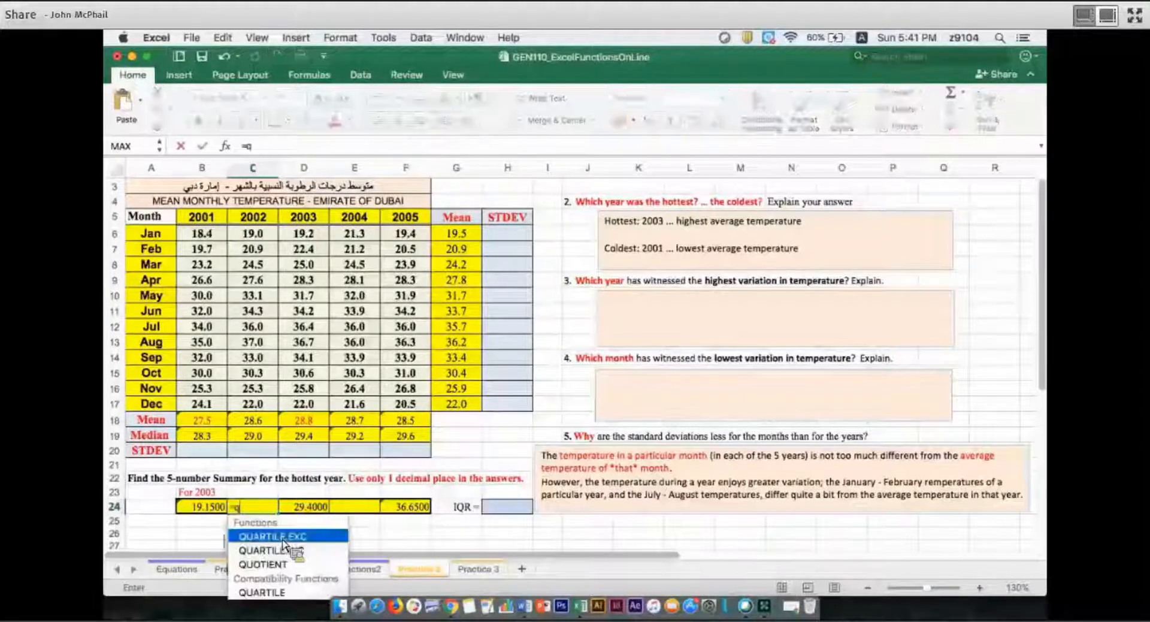
{"action": "type", "text": "uar"}
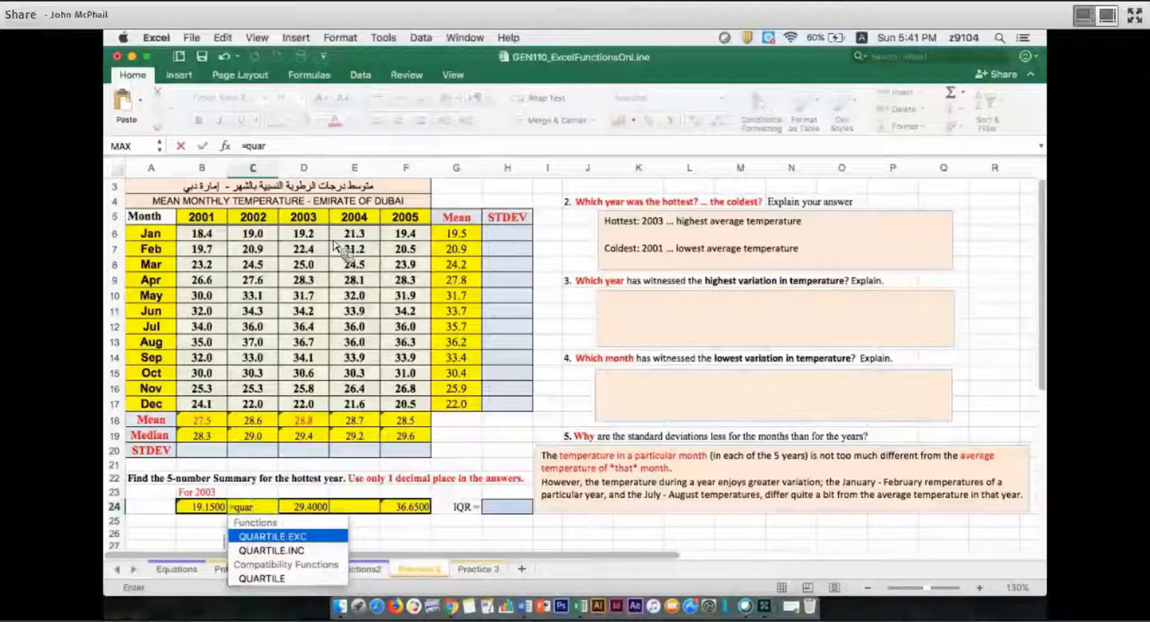
{"action": "key", "text": "Tab"}
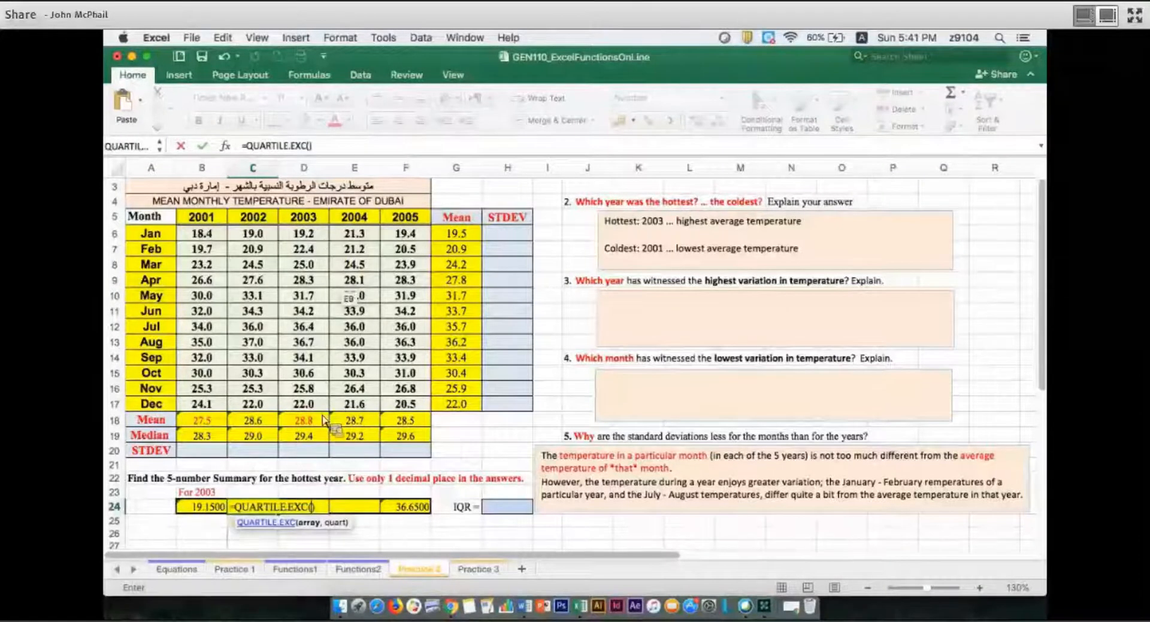
{"action": "left_click_drag", "start_coordinate": [303, 235], "coordinate": [320, 408]}
{"action": "type", "text": ",1"}
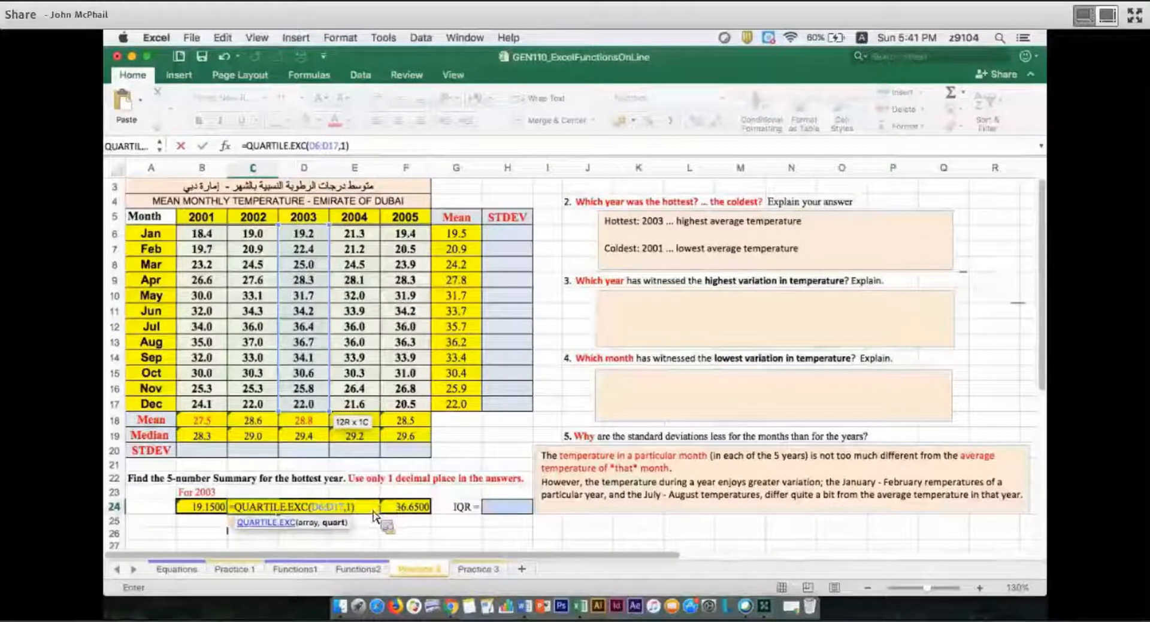
{"action": "key", "text": "Return"}
{"action": "type", "text": "Q 1"}
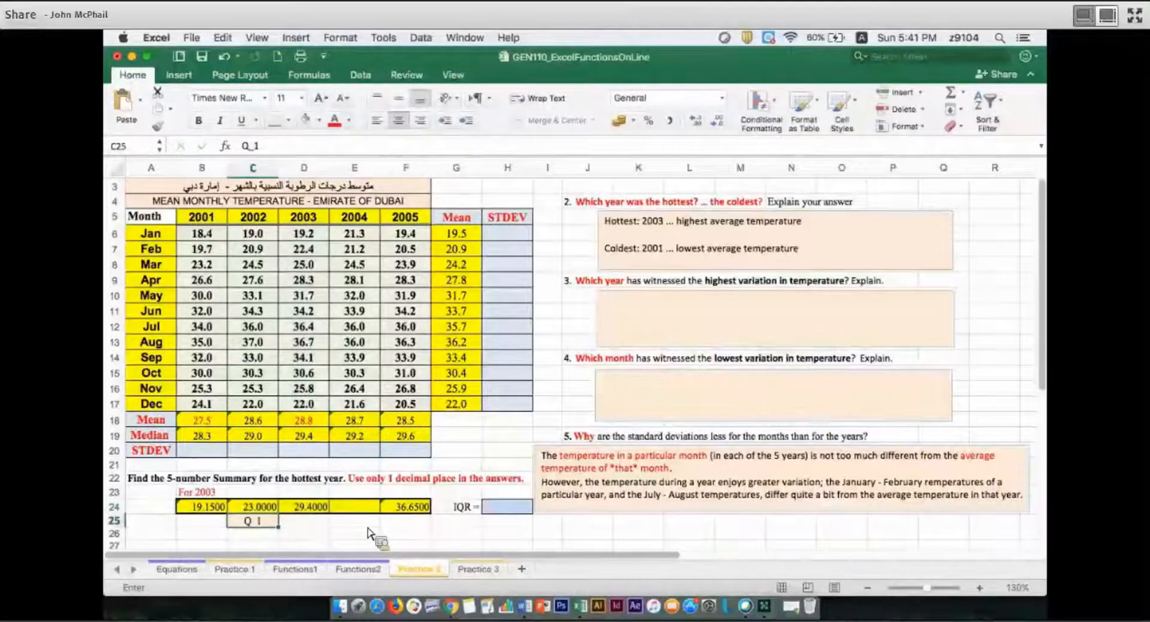
Enter the label Q_3 in E25, fill the cell with light orange and center the text
{"action": "left_click", "coordinate": [355, 507]}
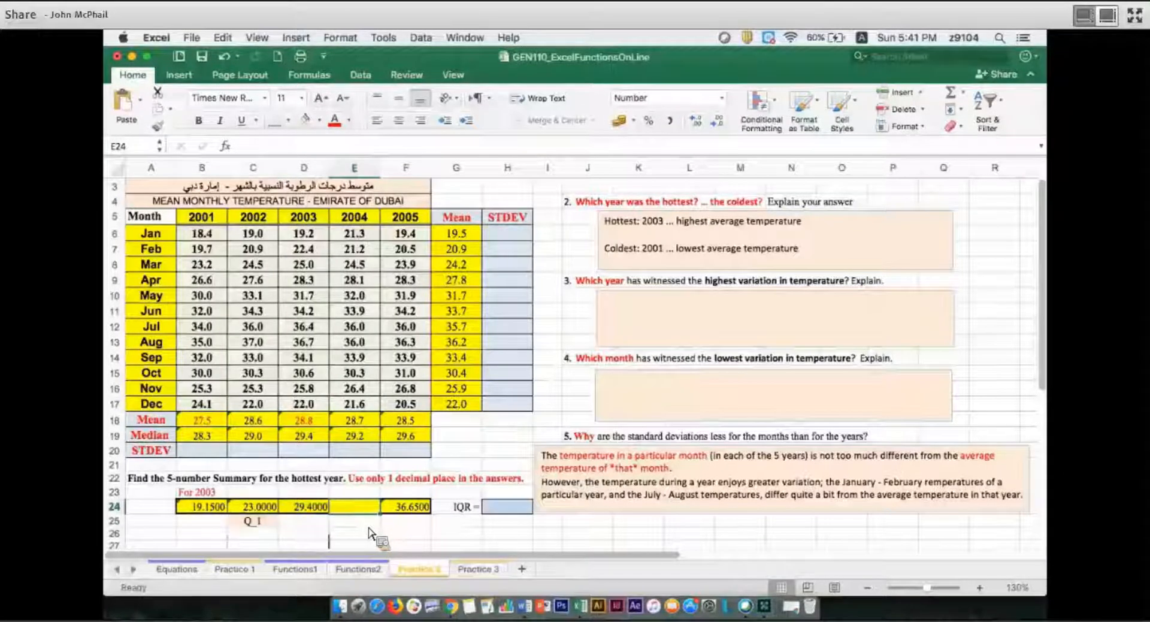
{"action": "left_click", "coordinate": [368, 525]}
{"action": "type", "text": "Q 3"}
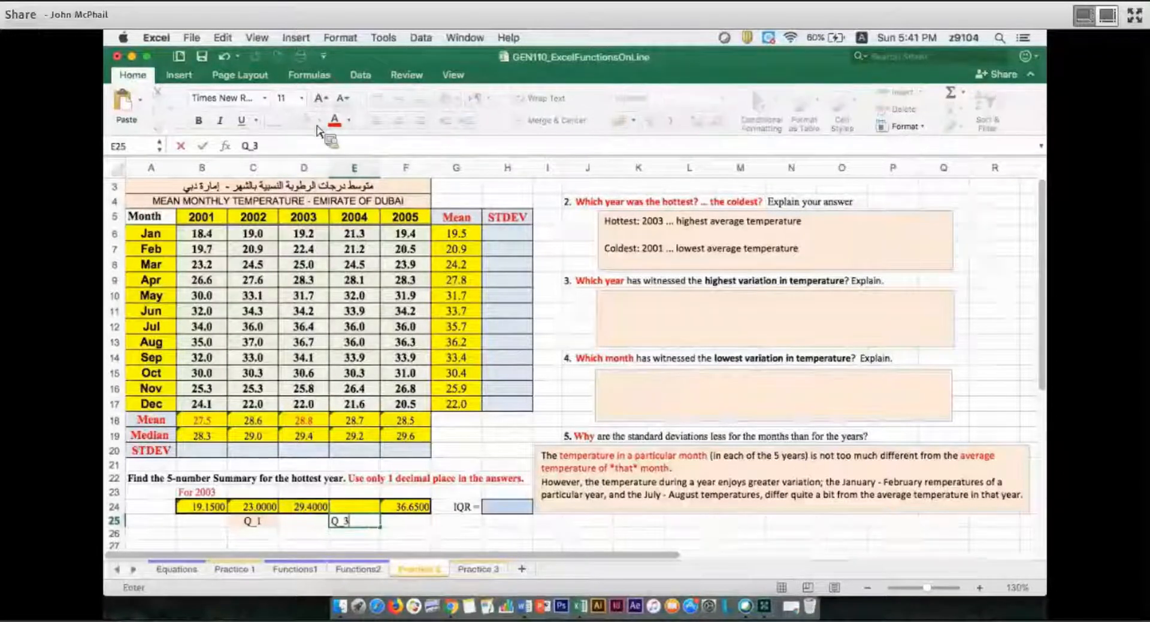
{"action": "key", "text": "Return"}
{"action": "key", "text": "Up"}
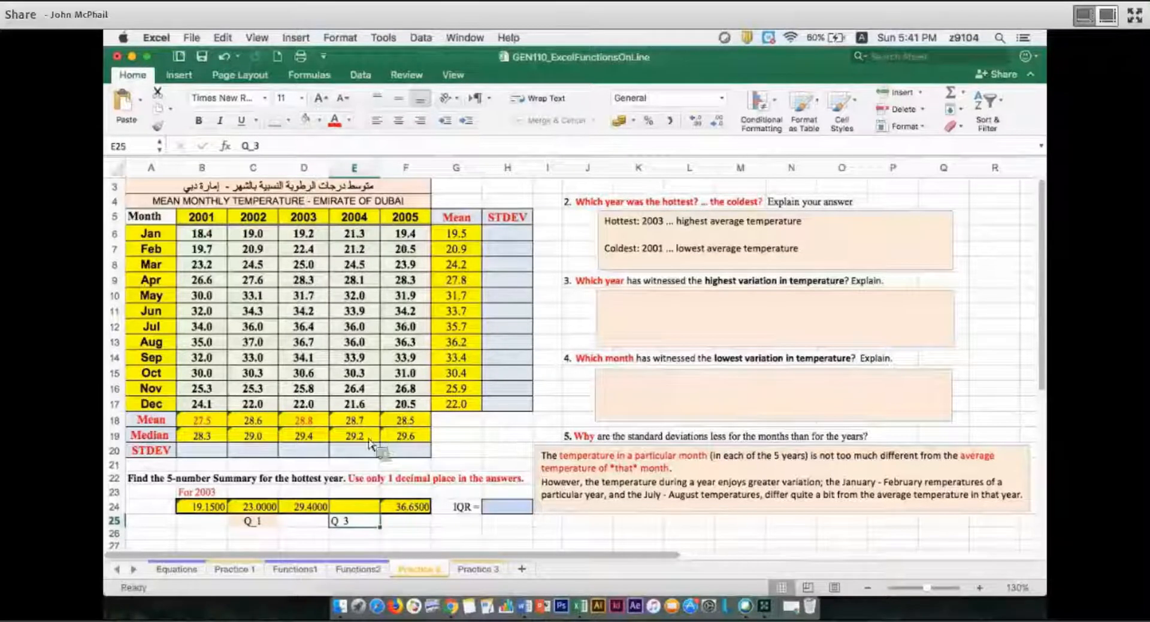
{"action": "key", "text": "super+e"}
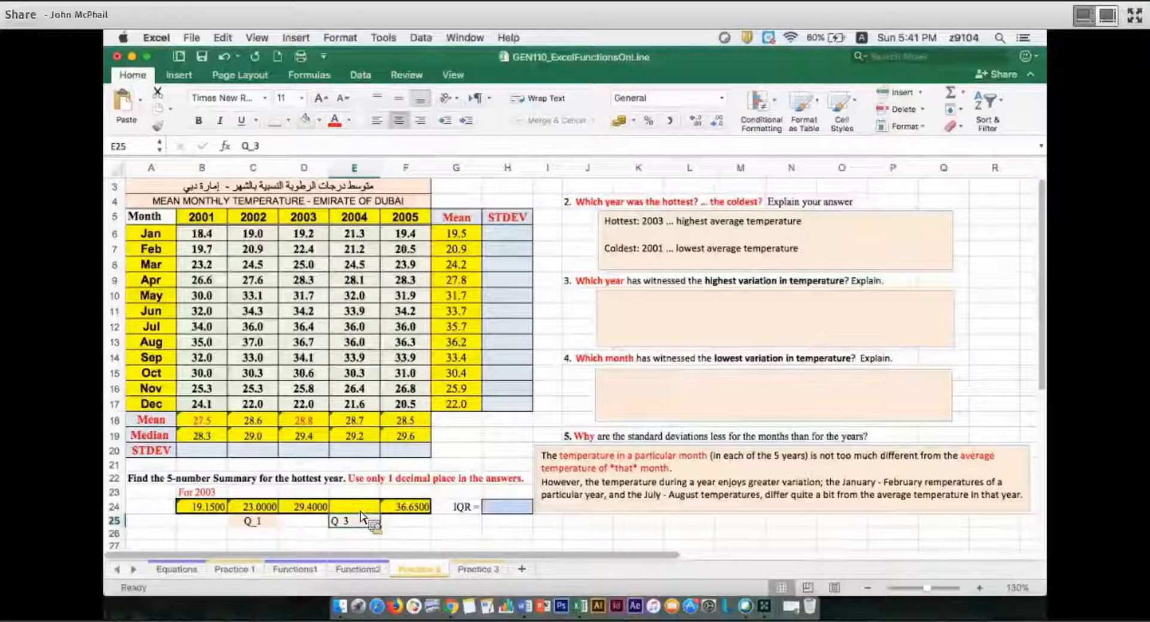
Calculate the third quartile of the 2003 temperatures in E24 with =QUARTILE.EXC(D6:D17,3)
{"action": "left_click", "coordinate": [361, 509]}
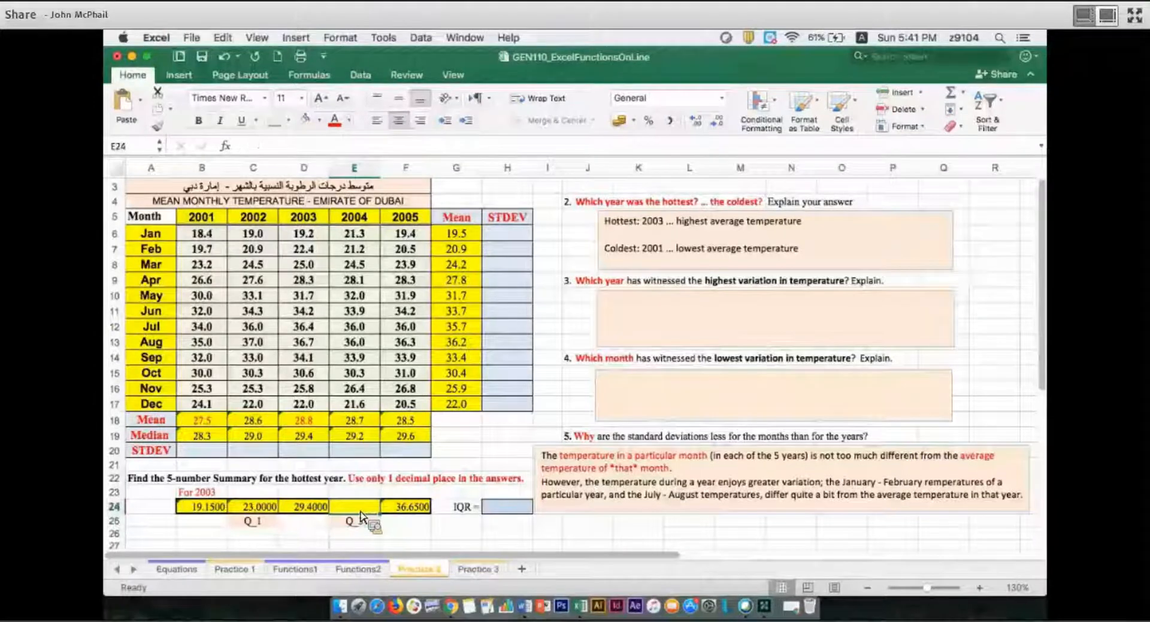
{"action": "type", "text": "=qua"}
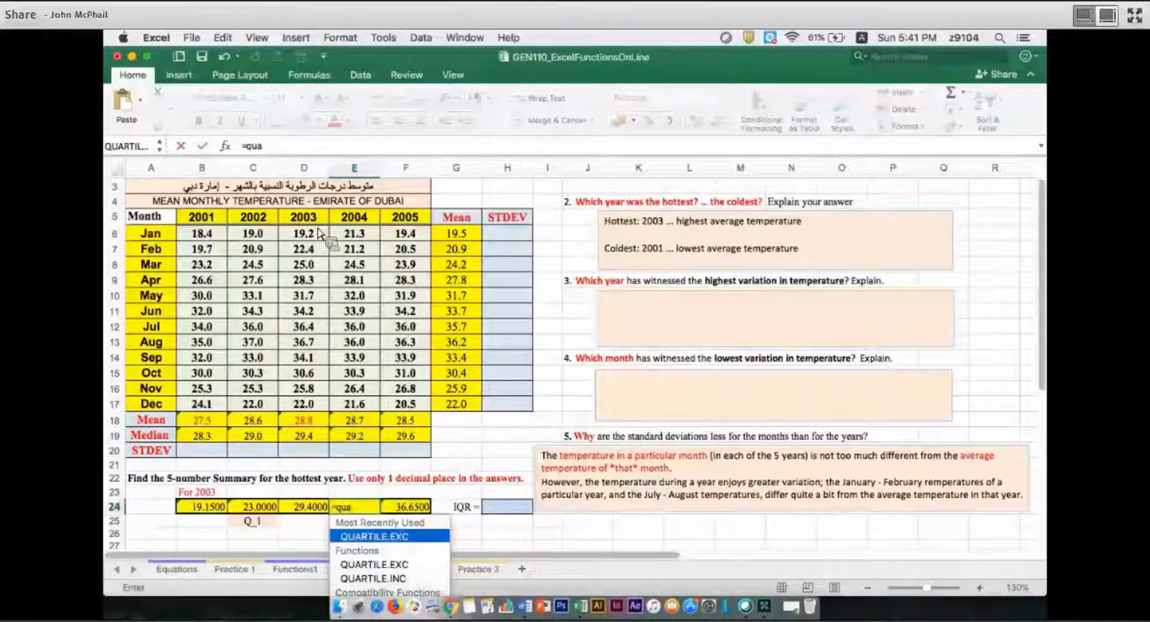
{"action": "key", "text": "Tab"}
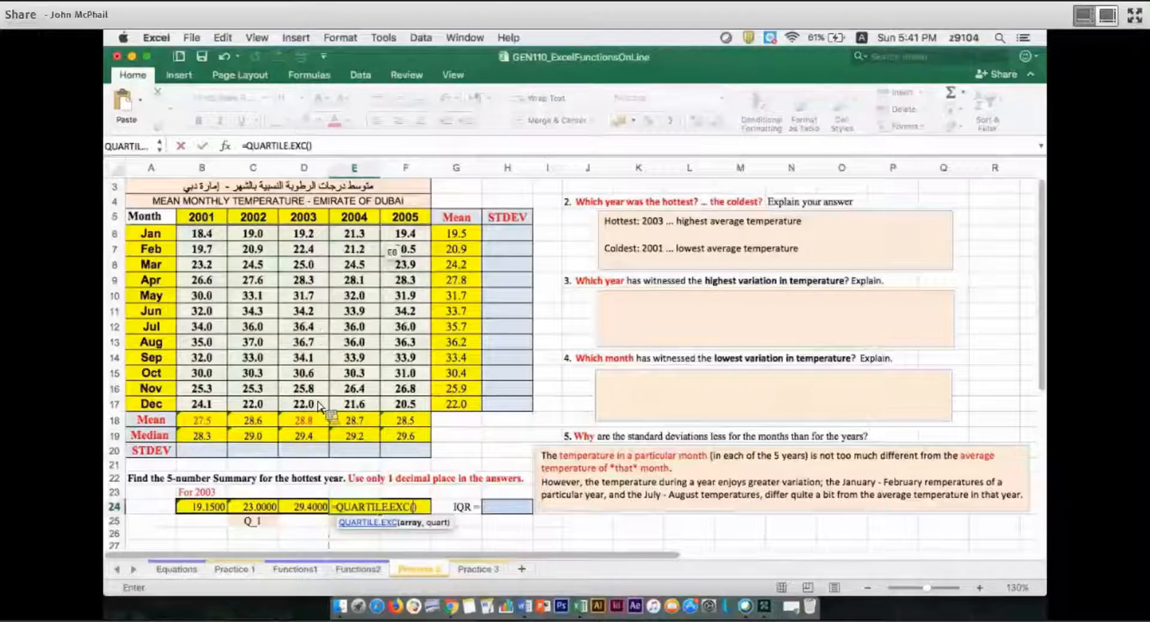
{"action": "left_click_drag", "start_coordinate": [300, 236], "coordinate": [319, 403]}
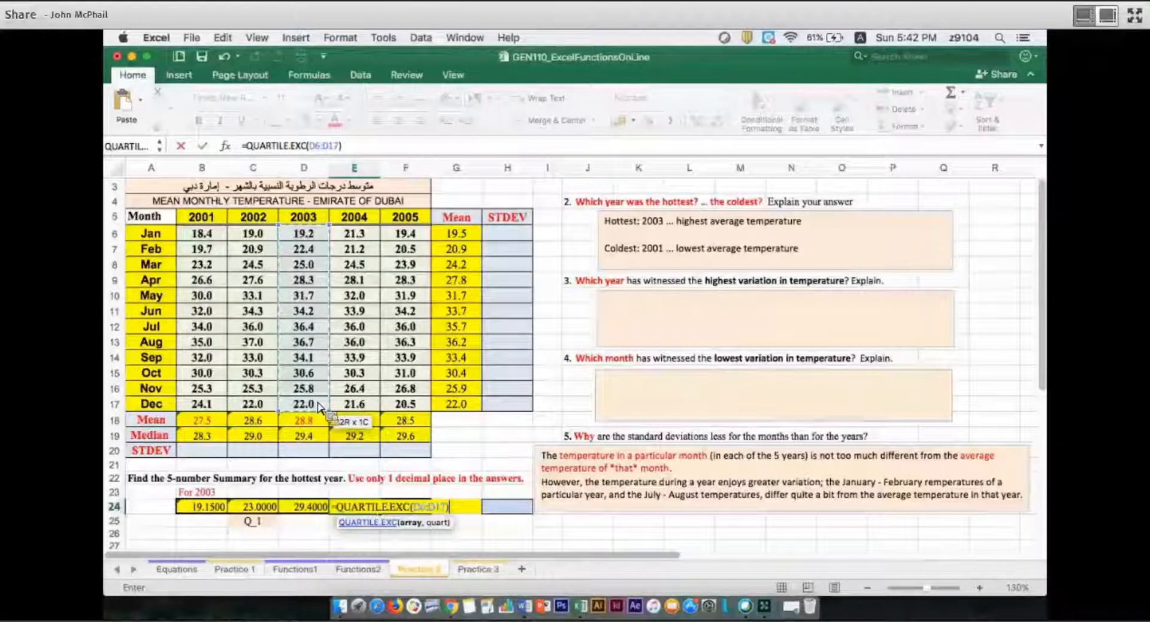
{"action": "type", "text": ",3"}
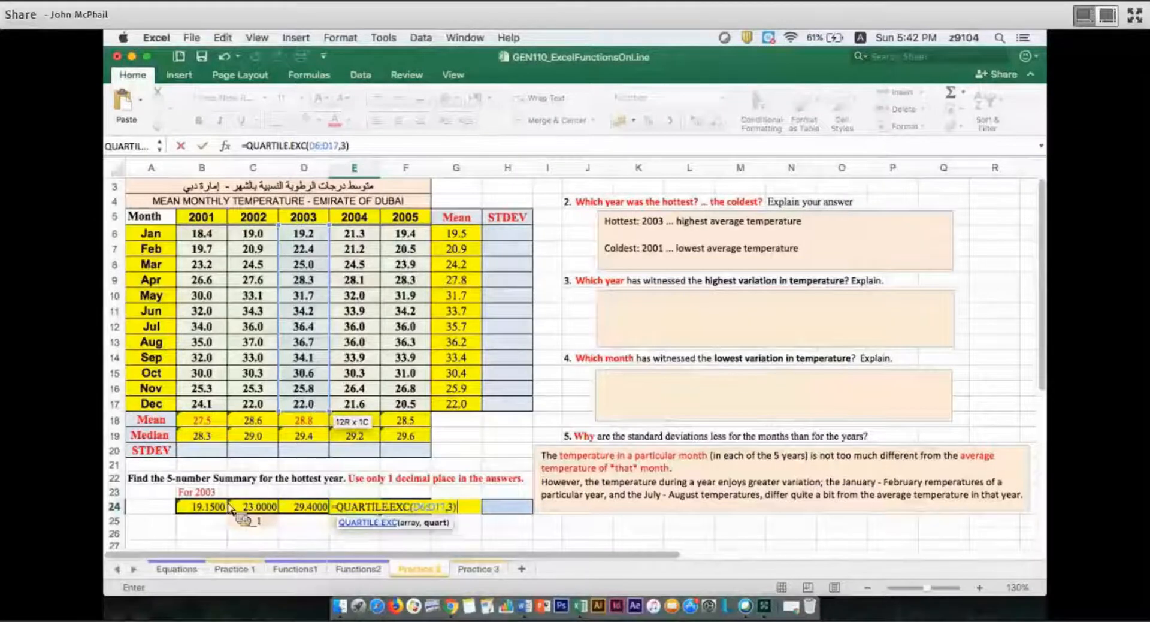
{"action": "key", "text": "Return"}
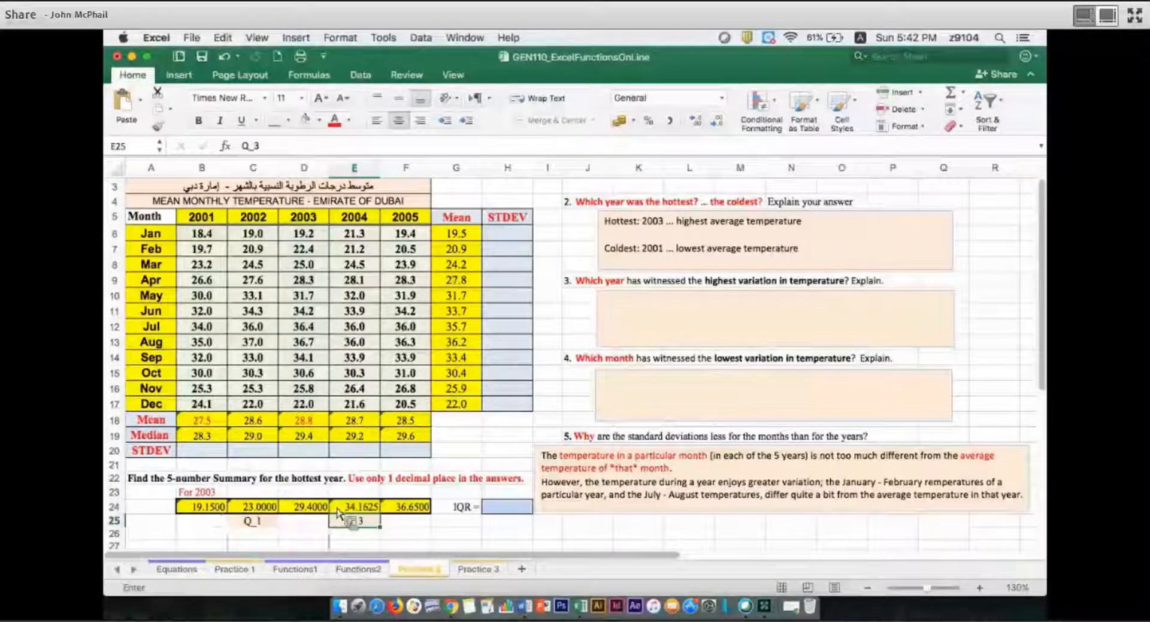
Format the 5-number summary values in B24:F24 to one decimal place
{"action": "left_click_drag", "start_coordinate": [202, 507], "coordinate": [354, 506]}
{"action": "key", "text": "shift+Right"}
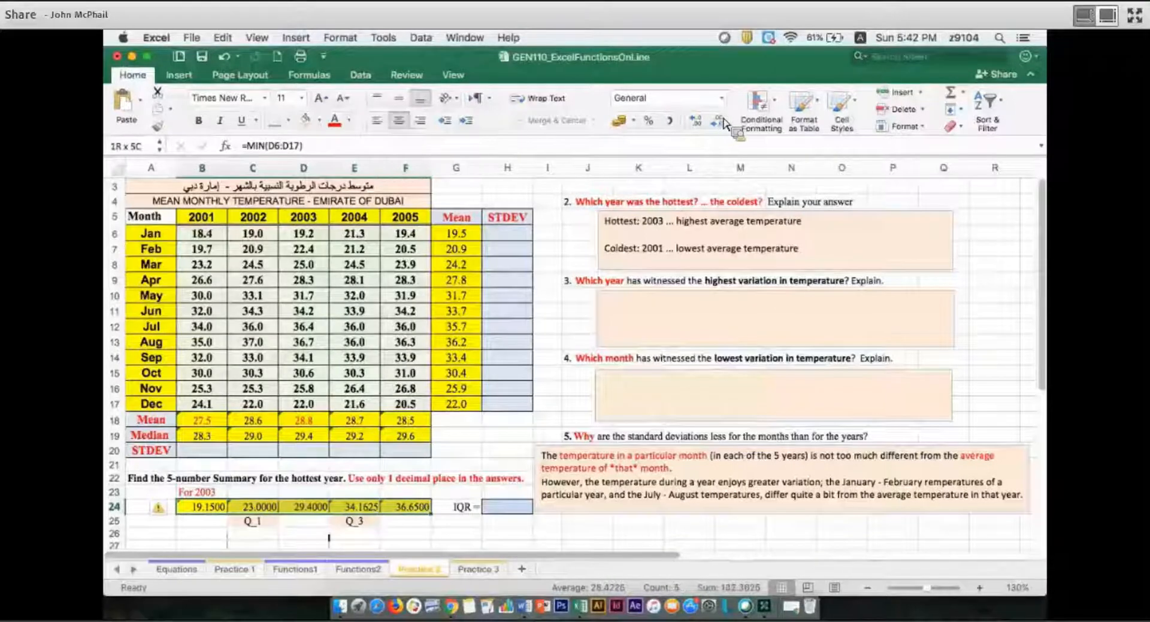
{"action": "left_click", "coordinate": [722, 120]}
{"action": "left_click", "coordinate": [722, 120]}
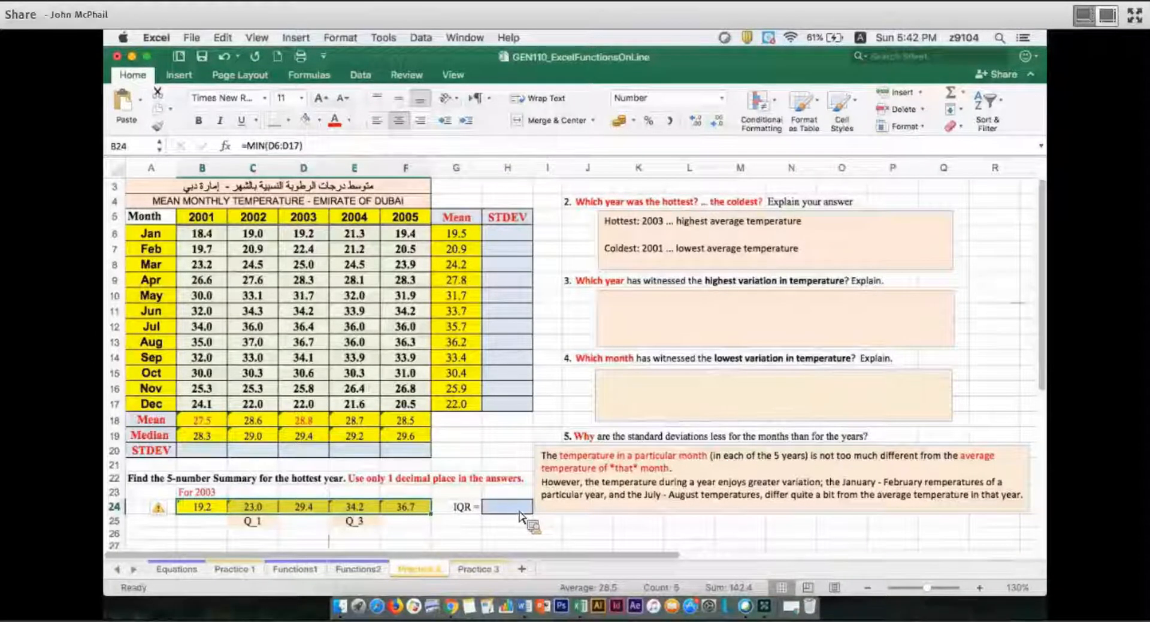
Fill the IQR cell H24 with yellow and calculate the interquartile range in it with =E24-C24
{"action": "left_click", "coordinate": [509, 493]}
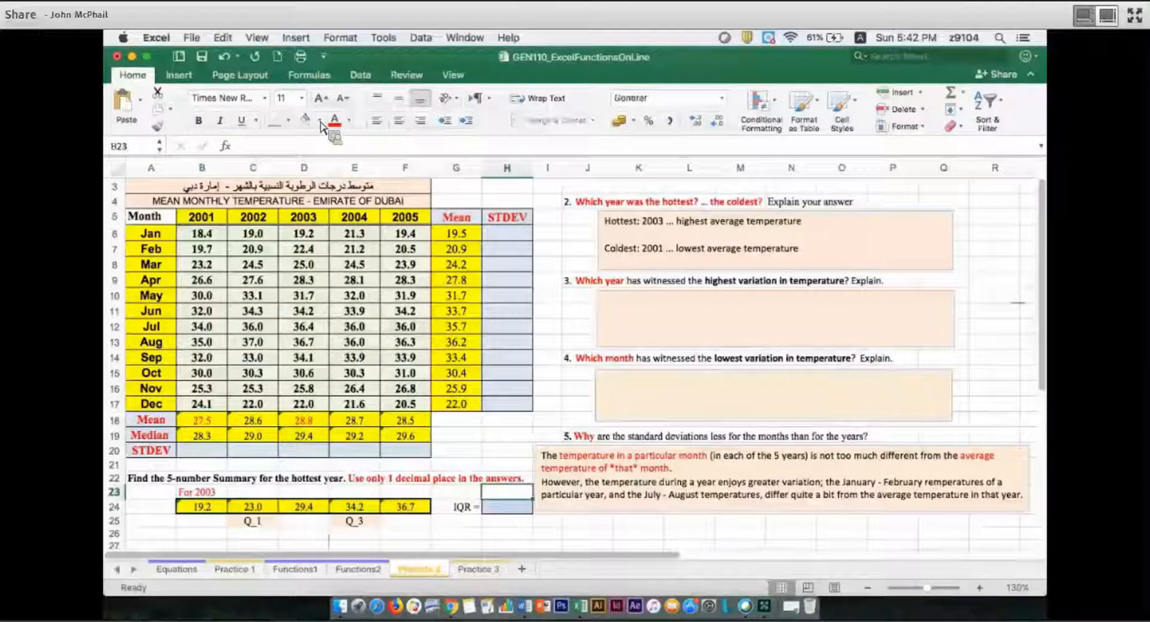
{"action": "key", "text": "Return"}
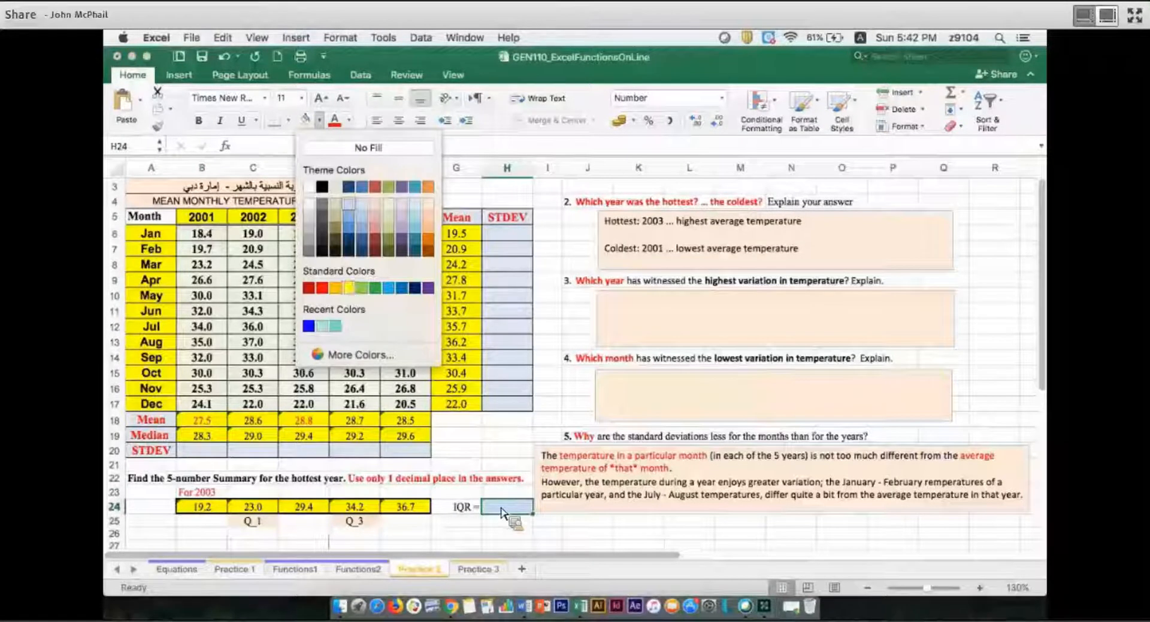
{"action": "left_click", "coordinate": [361, 513]}
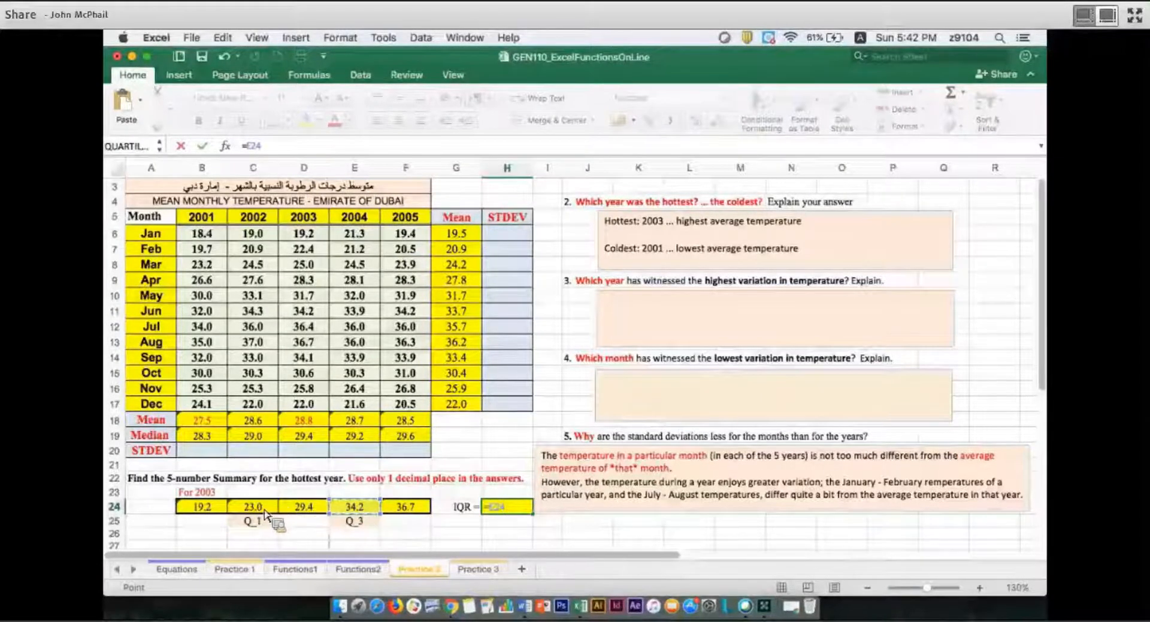
{"action": "type", "text": "-"}
{"action": "left_click", "coordinate": [262, 509]}
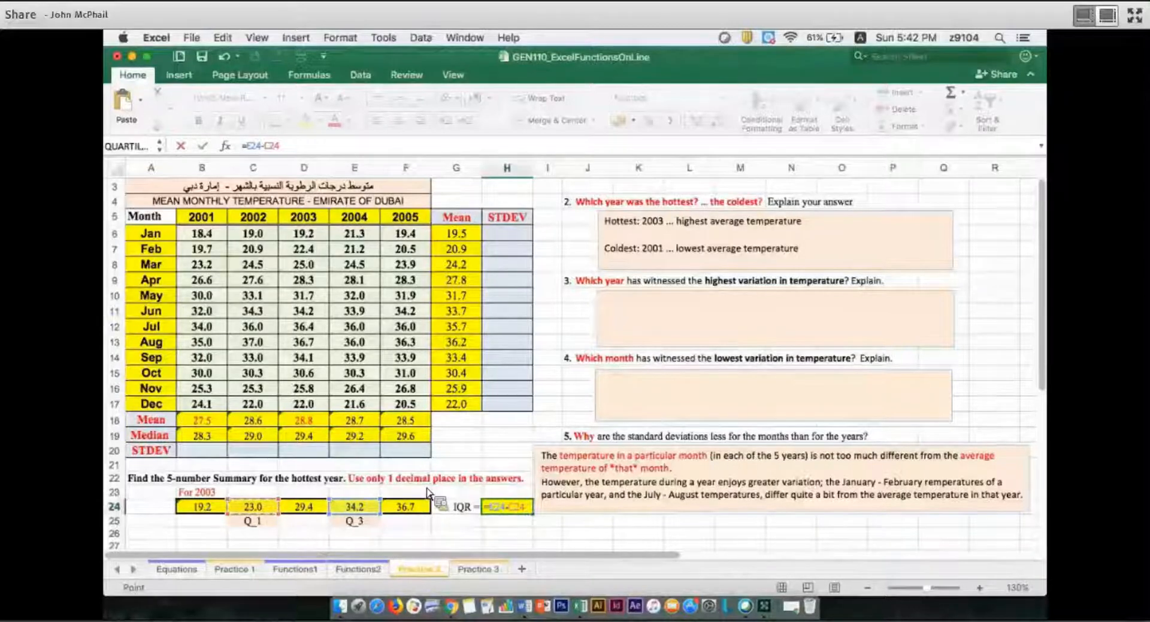
{"action": "key", "text": "Return"}
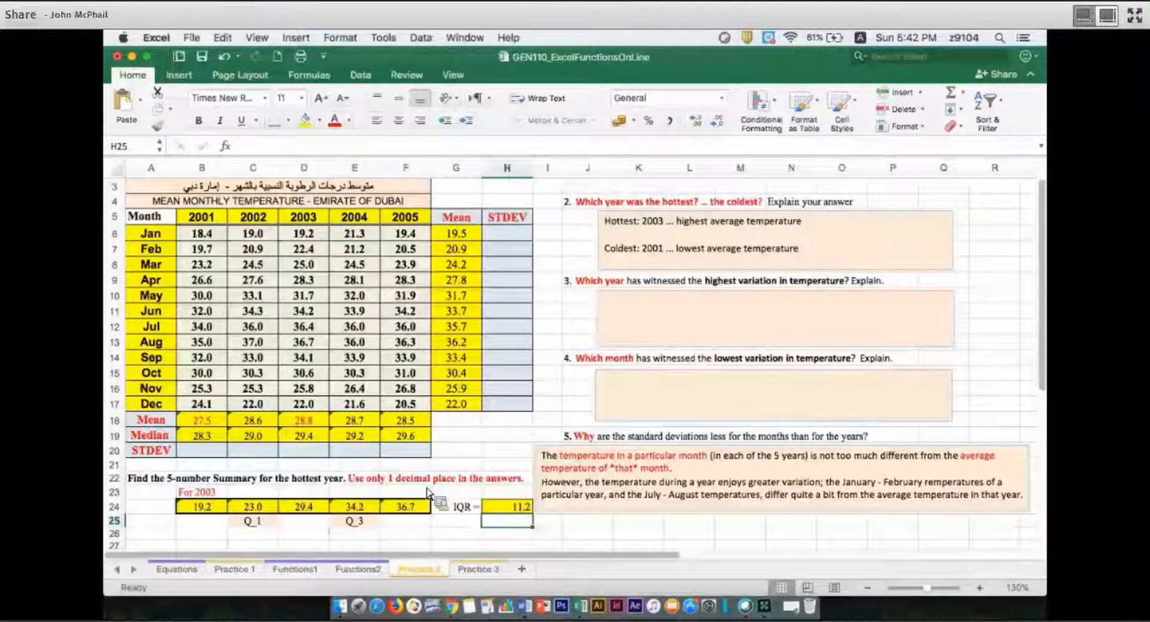
Calculate the standard deviation of the January temperatures in H6 with =STDEV(B6:F6)
{"action": "scroll", "coordinate": [428, 493], "scroll_direction": "up", "scroll_amount": 2}
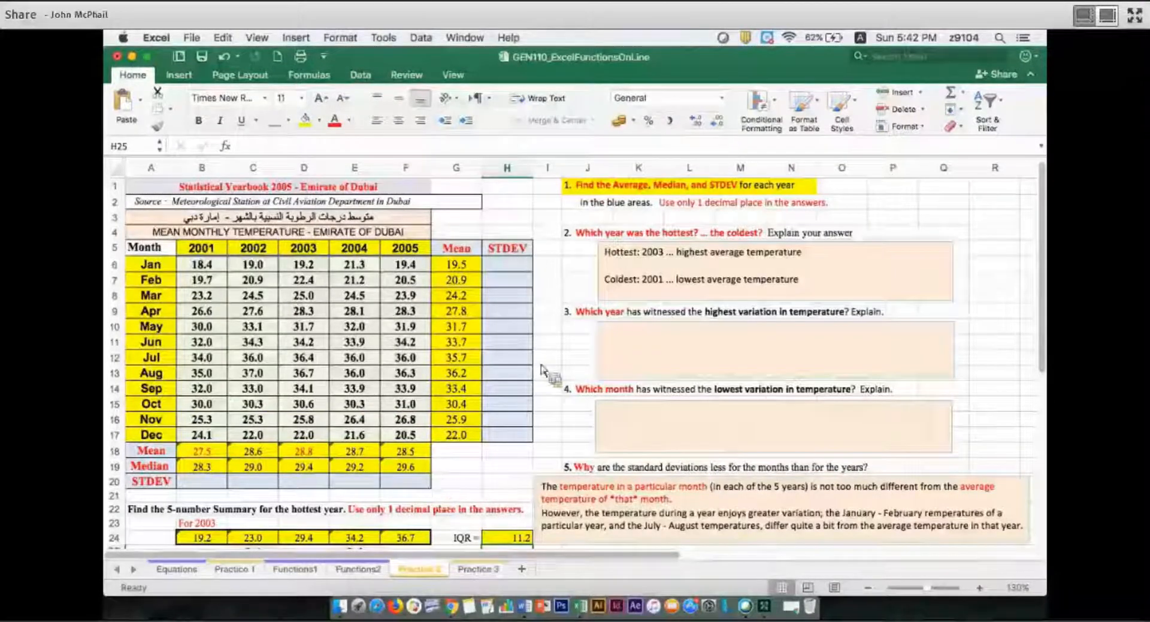
{"action": "left_click", "coordinate": [522, 268]}
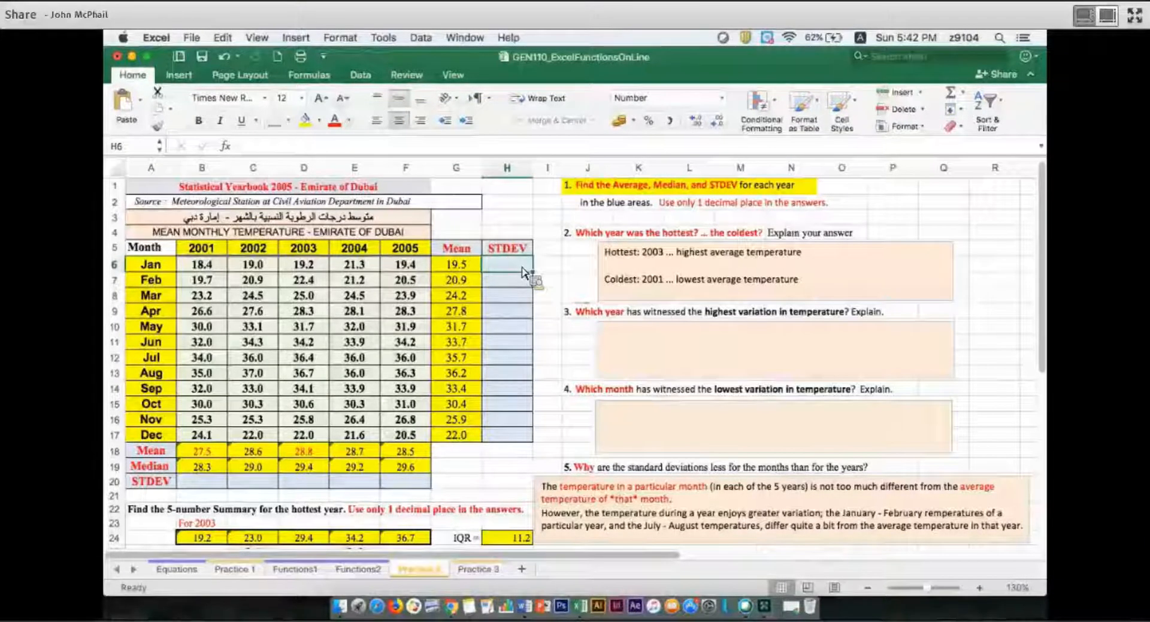
{"action": "type", "text": "="}
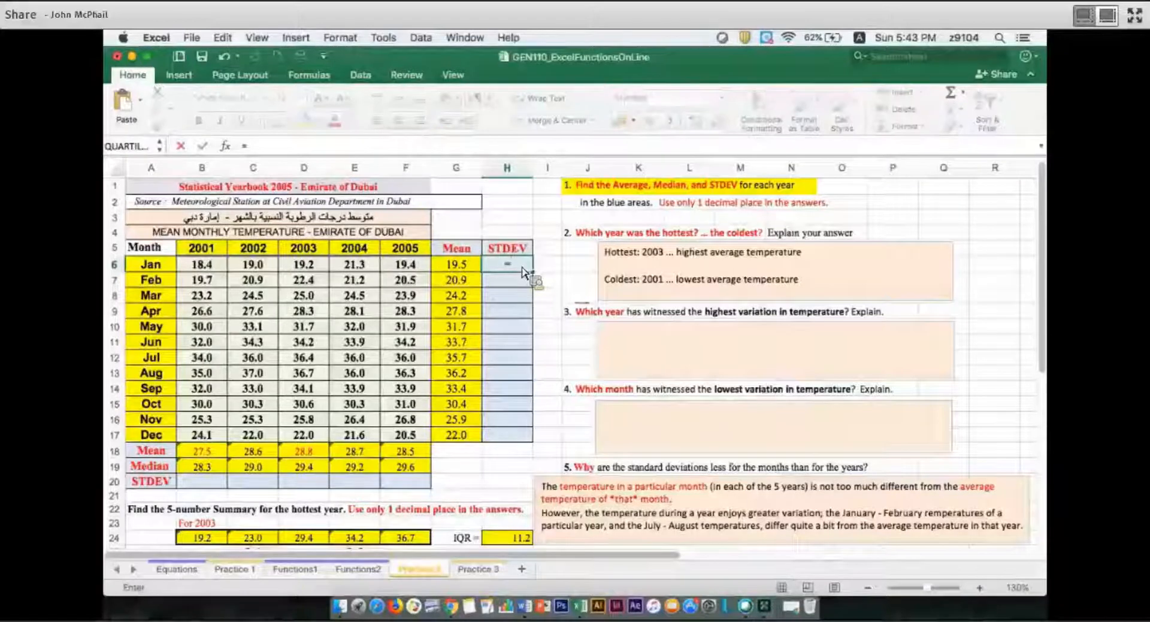
{"action": "type", "text": "s"}
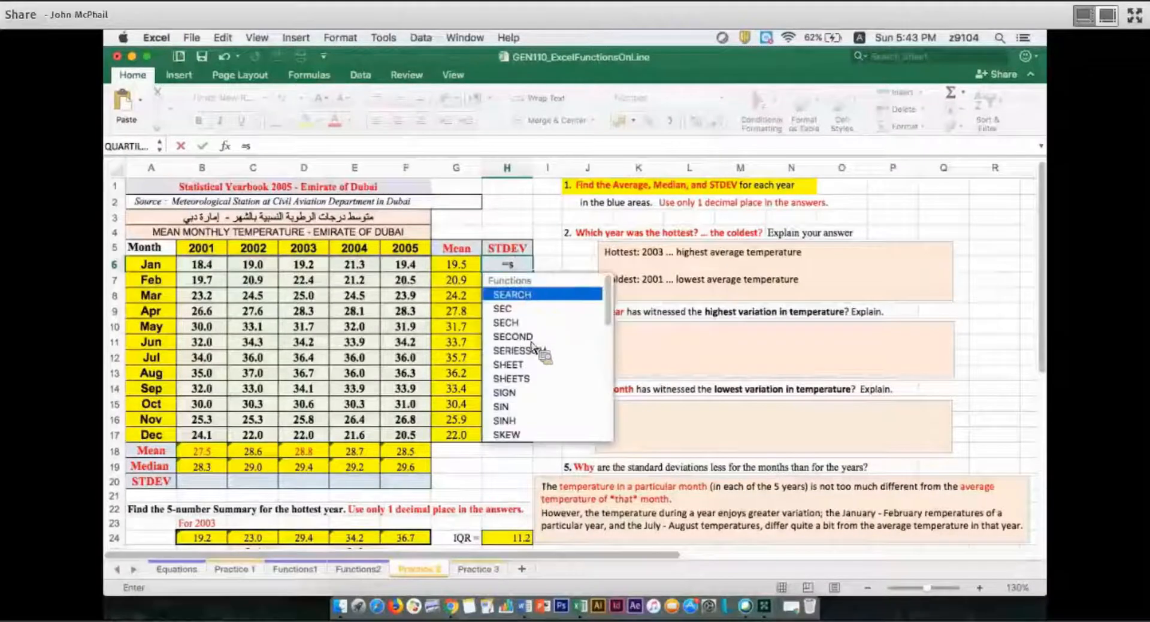
{"action": "type", "text": "tdev"}
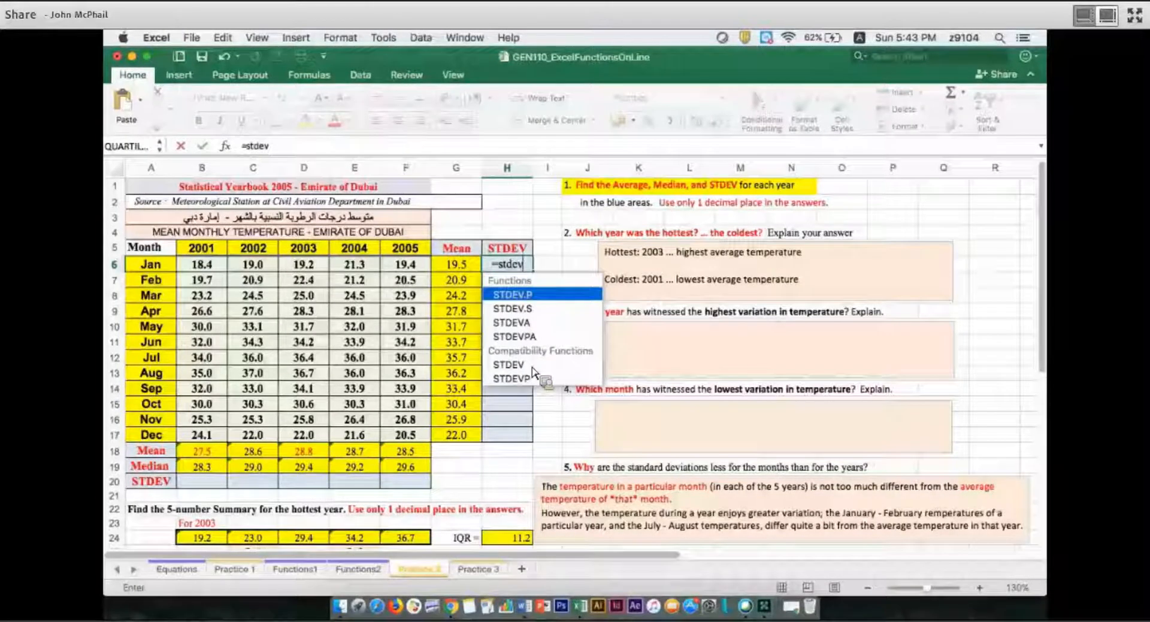
{"action": "key", "text": "Down"}
{"action": "key", "text": "Down"}
{"action": "key", "text": "Down"}
{"action": "key", "text": "Down"}
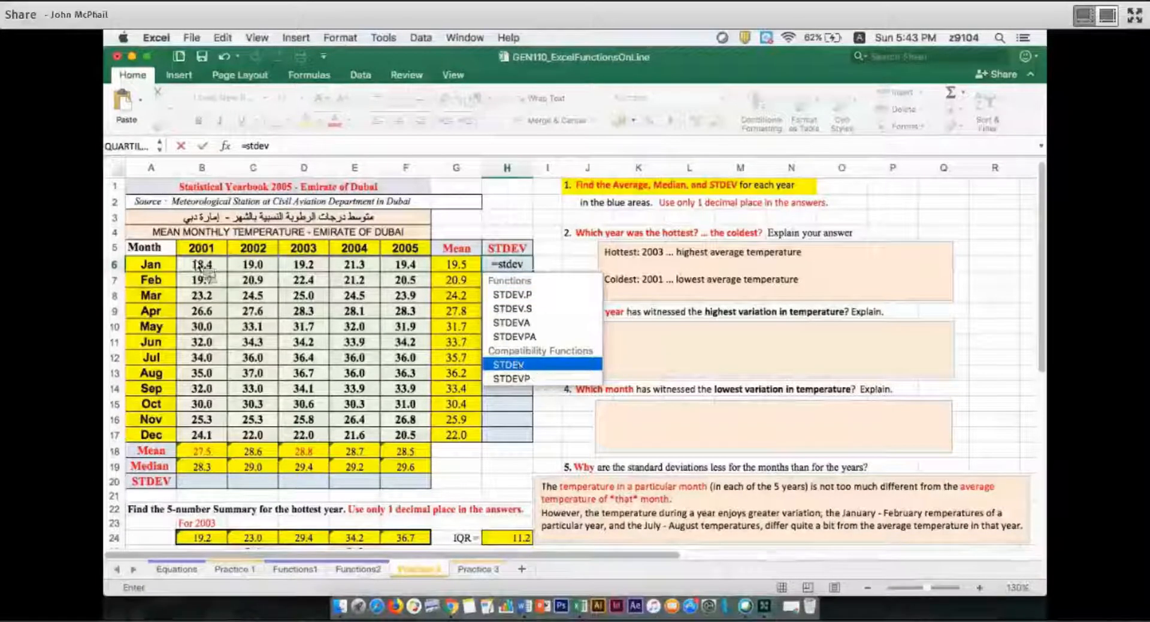
{"action": "key", "text": "Tab"}
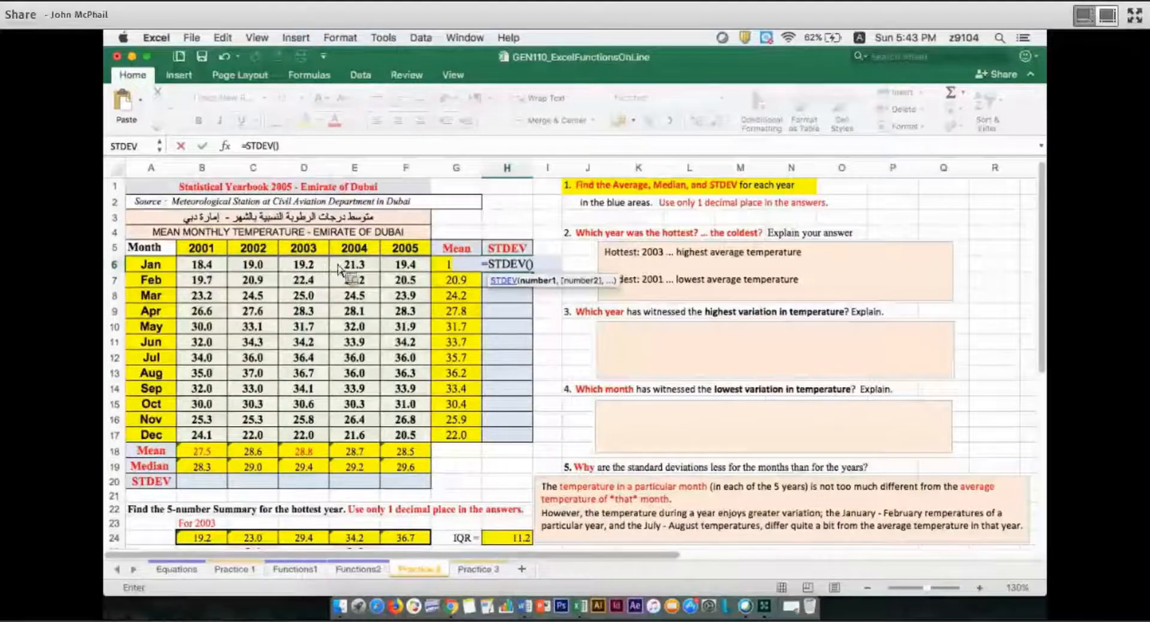
{"action": "left_click_drag", "start_coordinate": [388, 274], "coordinate": [509, 271]}
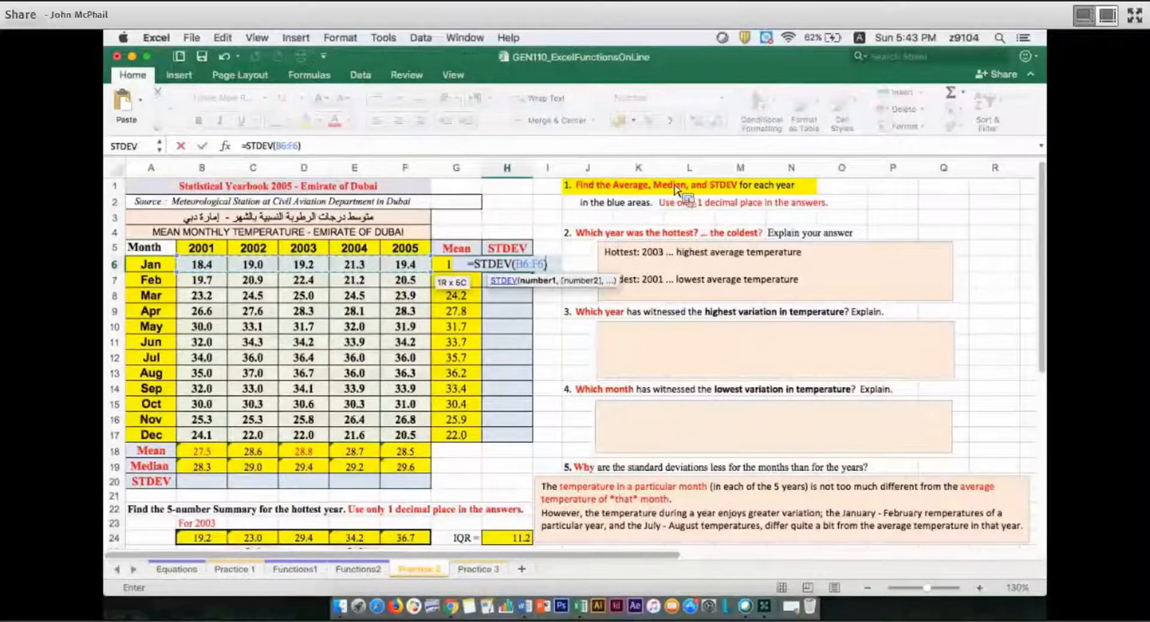
{"action": "key", "text": "Return"}
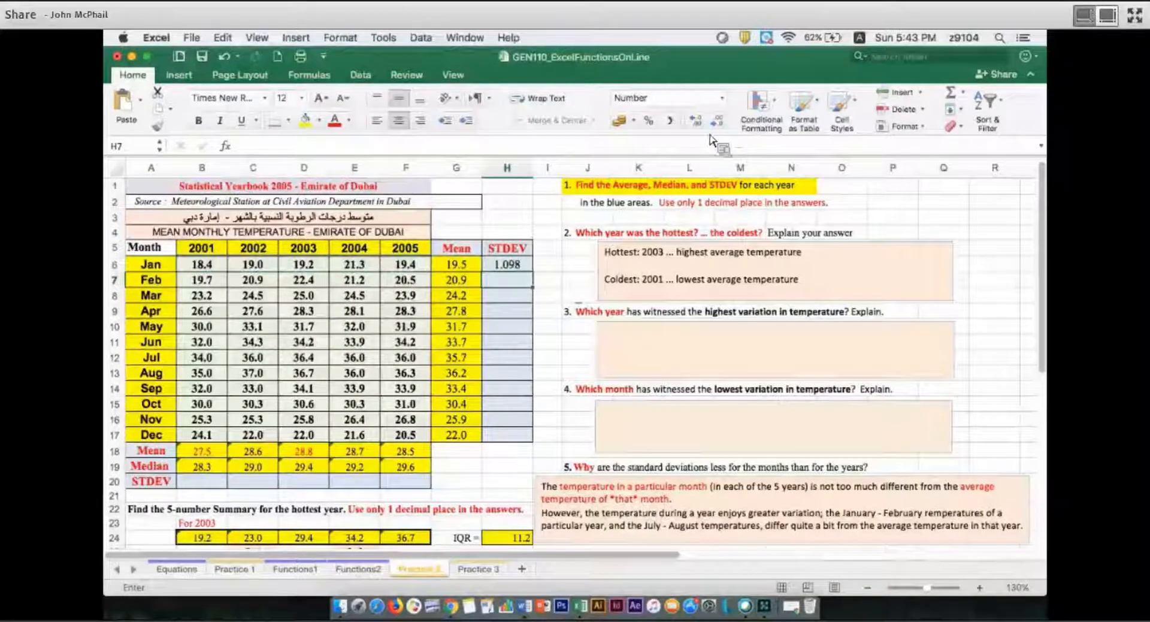
Reduce the January standard deviation in H6 to one decimal place and fill the formula down through December in H17
{"action": "left_click", "coordinate": [509, 268]}
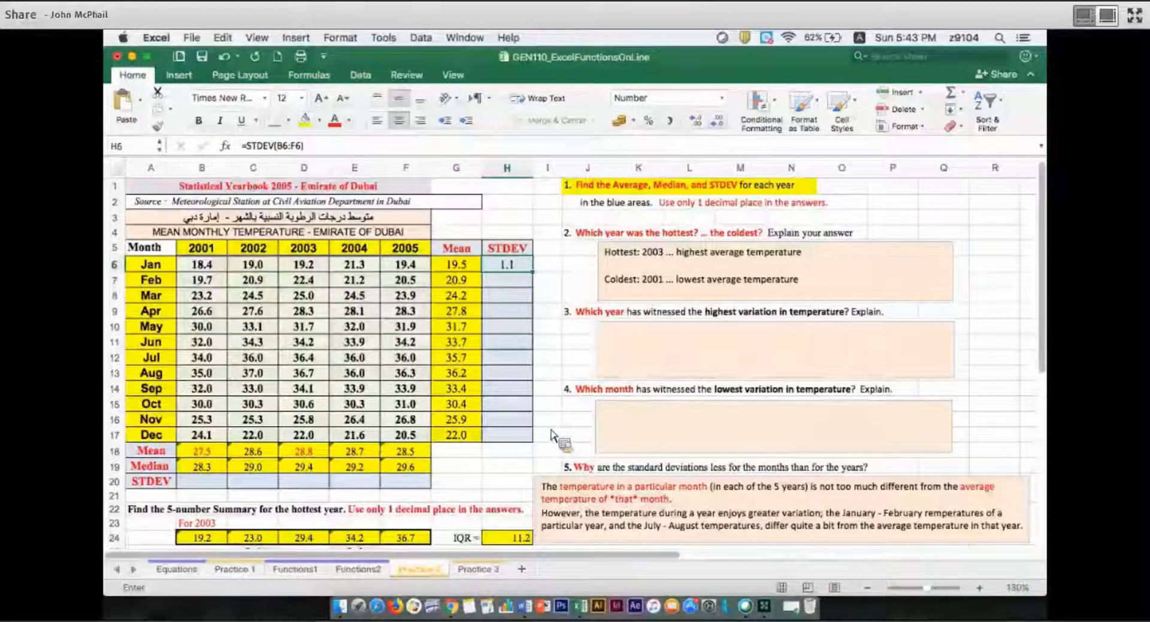
{"action": "left_click_drag", "start_coordinate": [533, 272], "coordinate": [555, 429]}
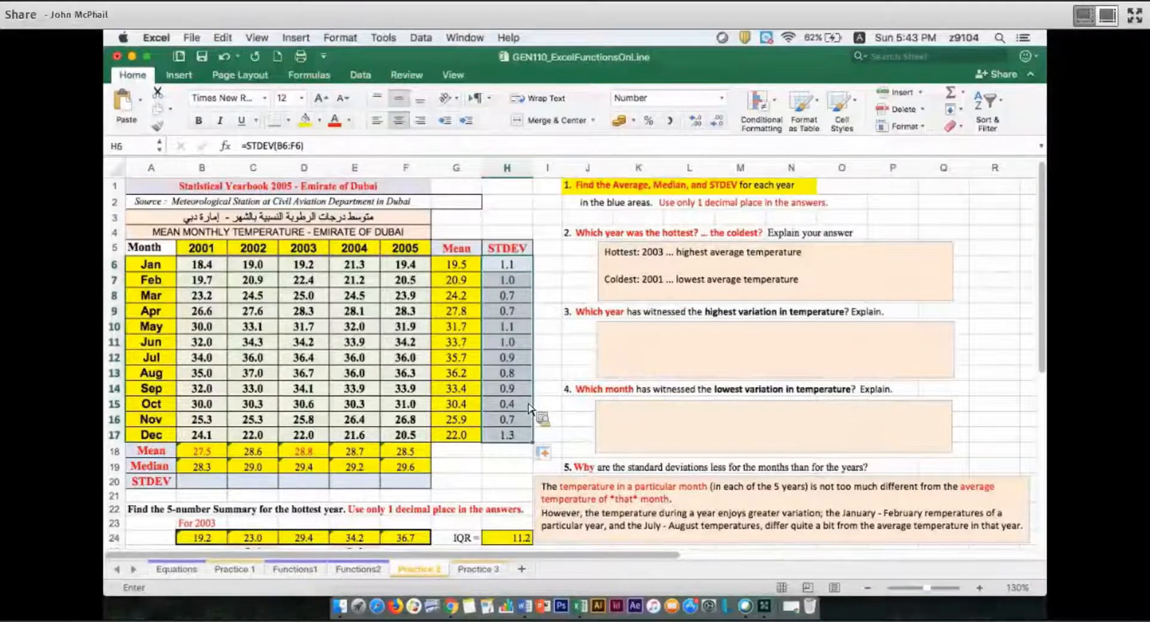
{"action": "left_click", "coordinate": [536, 415]}
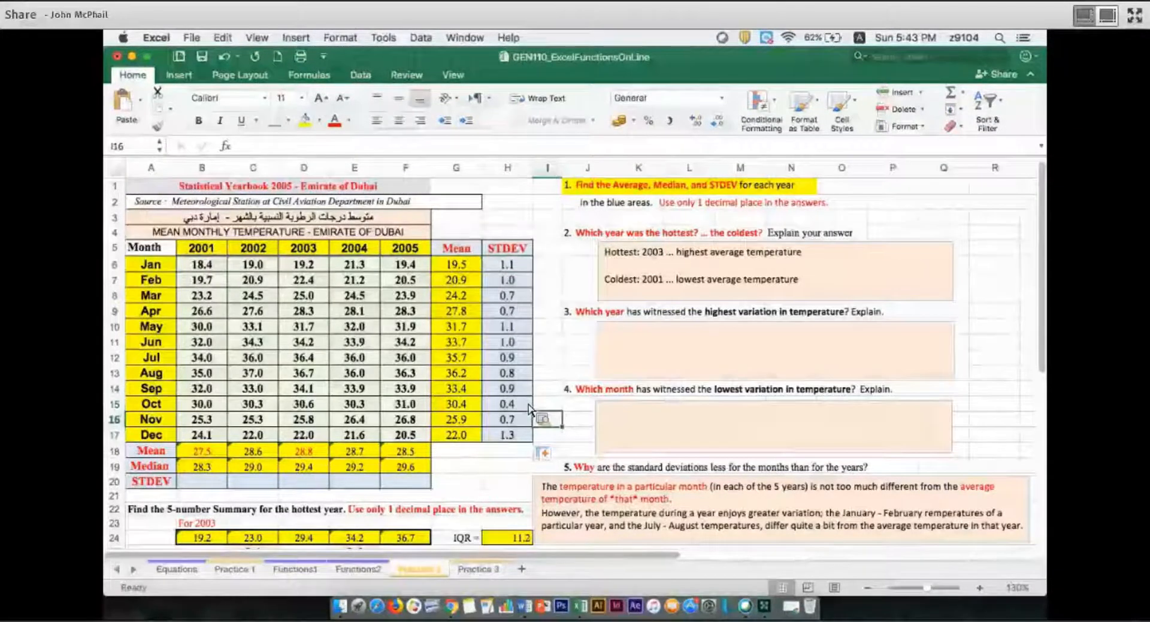
{"action": "left_click", "coordinate": [522, 404]}
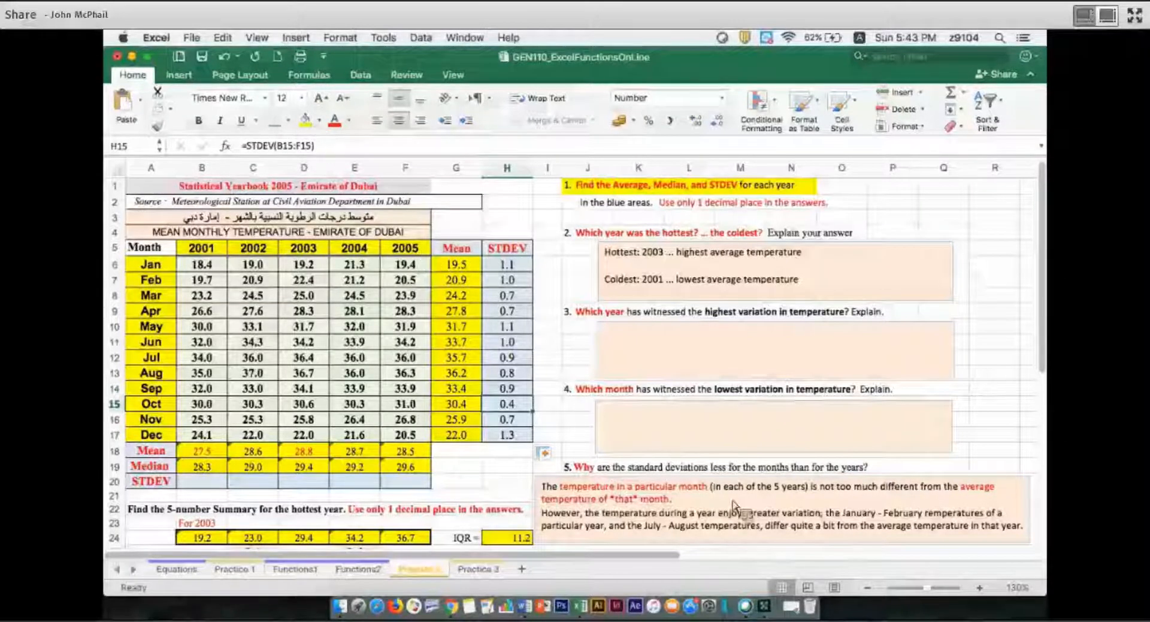
Enter "October" as the answer to question 4 on the month with the lowest temperature variation
{"action": "left_click", "coordinate": [659, 427]}
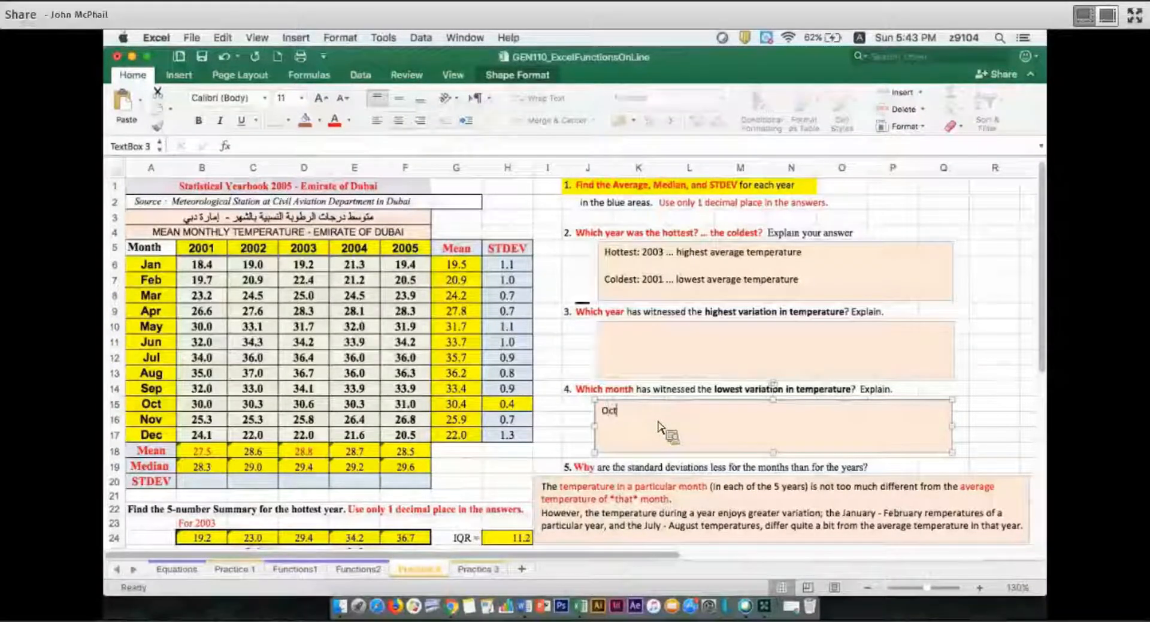
{"action": "type", "text": "October"}
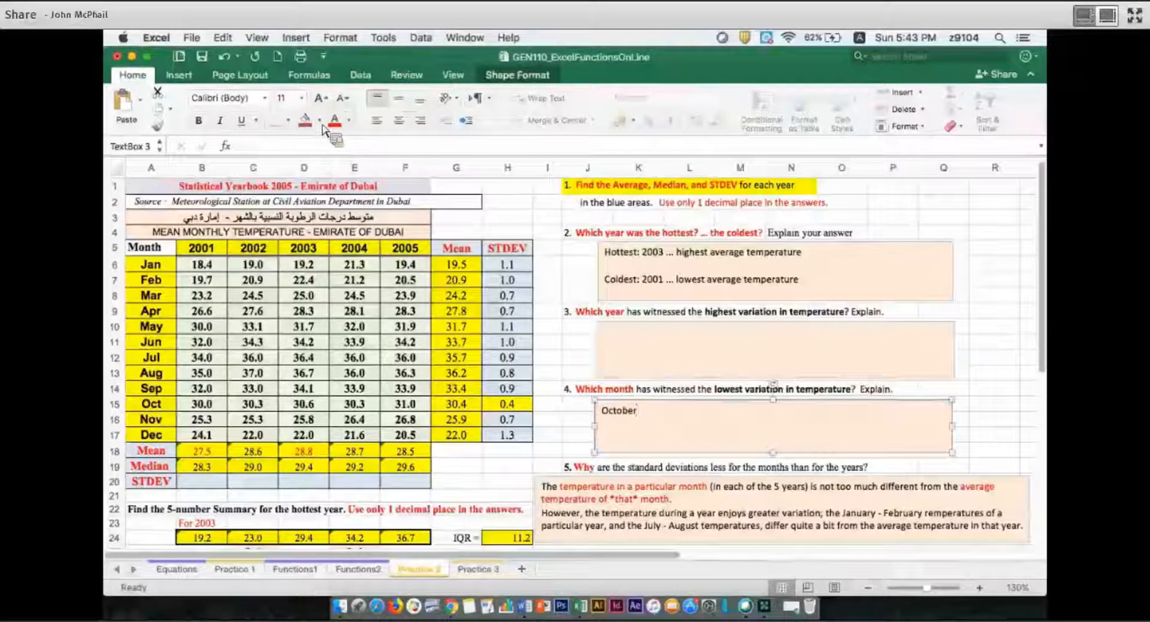
{"action": "key", "text": "Escape"}
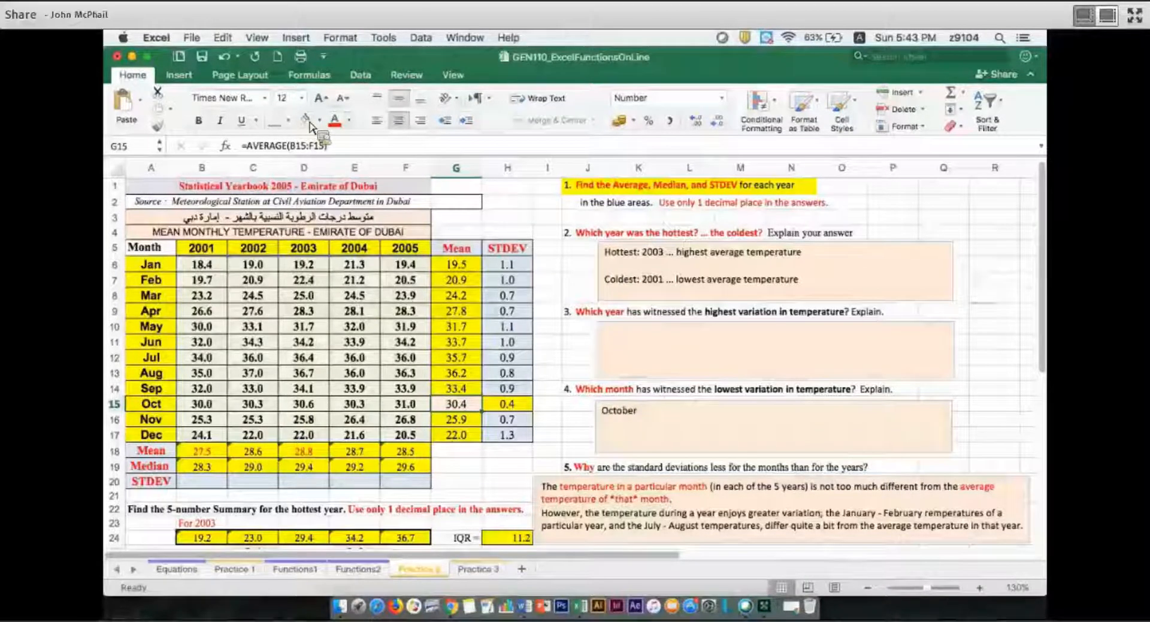
Shade the October temperatures in B15:F15 and the October mean in G15 light orange
{"action": "key", "text": "Left"}
{"action": "key", "text": "Left"}
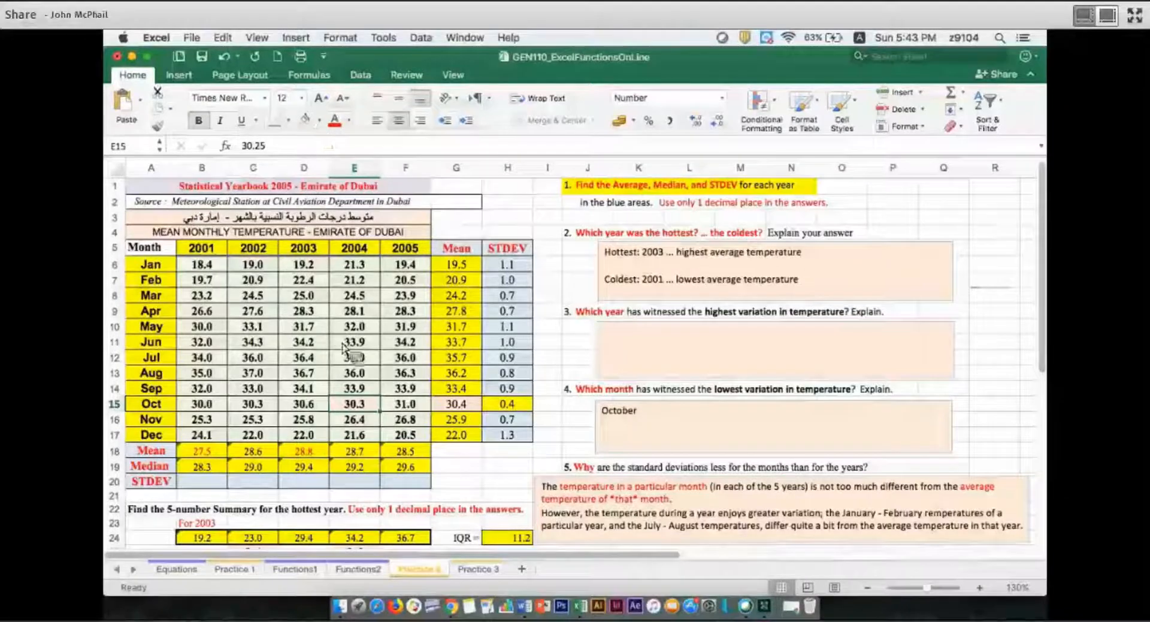
{"action": "key", "text": "Left"}
{"action": "key", "text": "Left"}
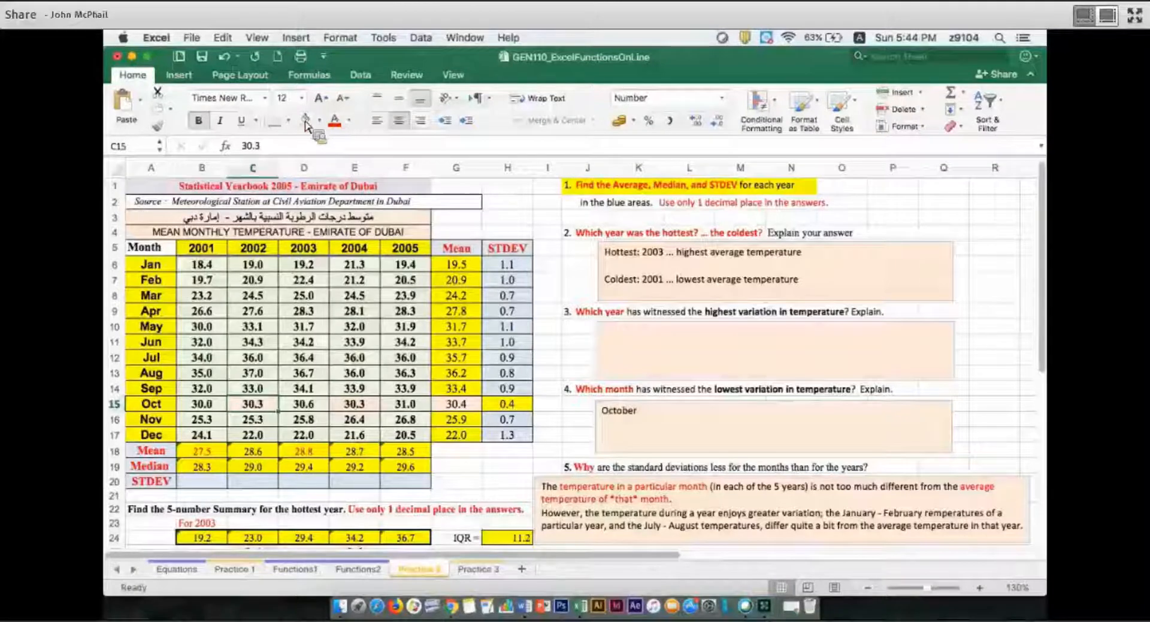
{"action": "key", "text": "Right"}
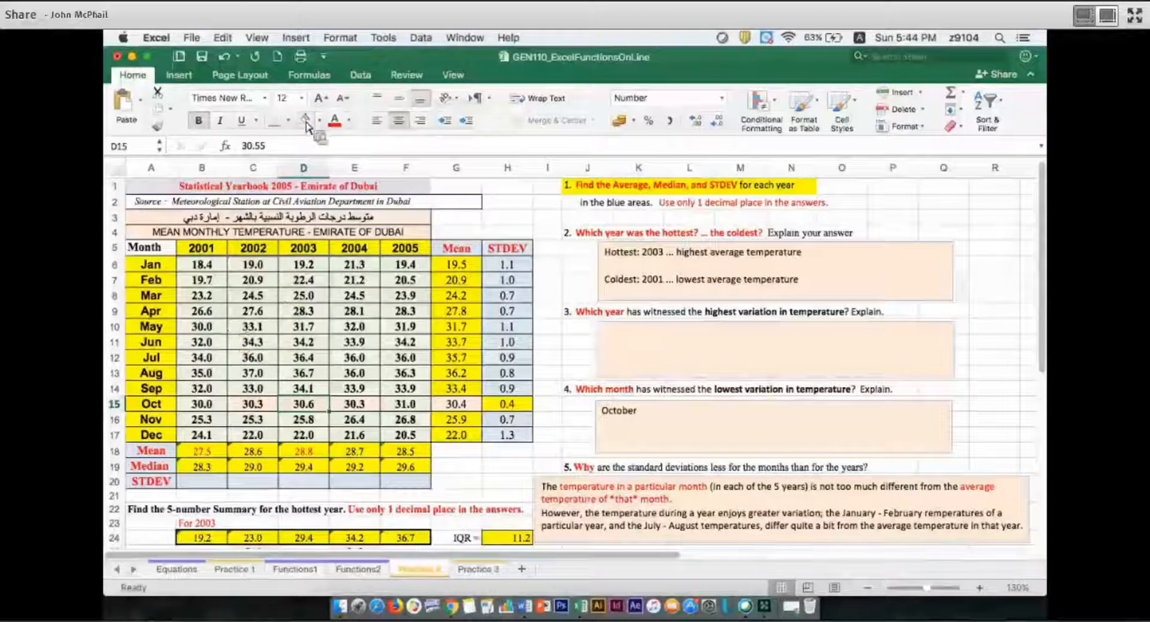
{"action": "key", "text": "Left"}
{"action": "key", "text": "Left"}
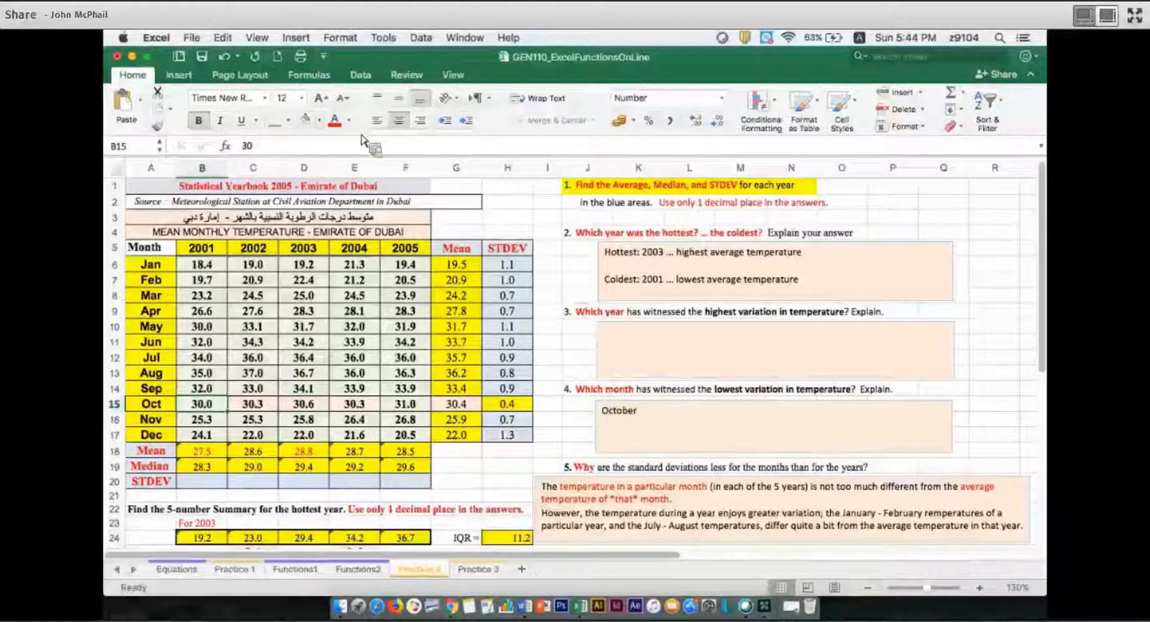
{"action": "key", "text": "Right"}
{"action": "key", "text": "Right"}
{"action": "key", "text": "Right"}
{"action": "key", "text": "Right"}
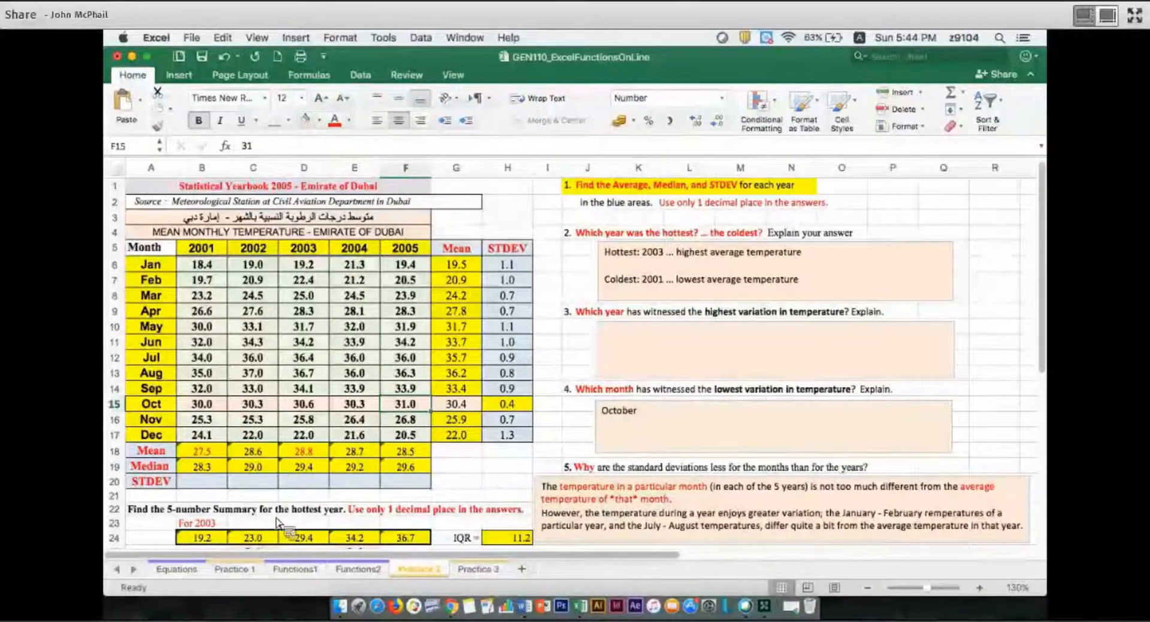
Calculate the standard deviation of the 2001 temperatures in B20 with =STDEV(B6:B17)
{"action": "left_click", "coordinate": [223, 488]}
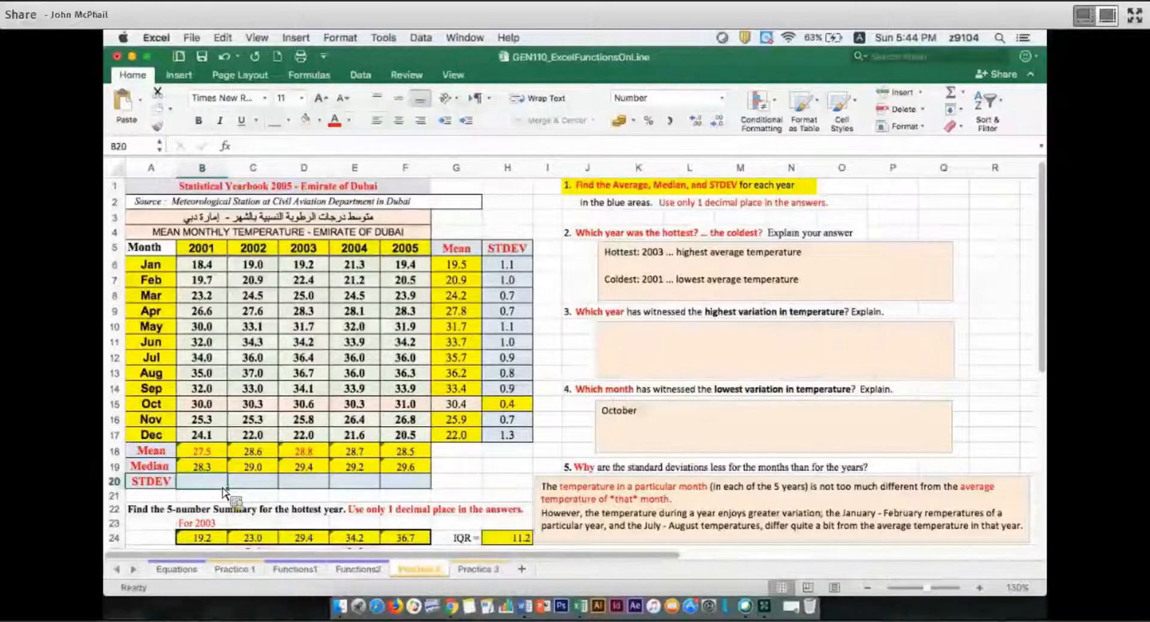
{"action": "type", "text": "=st"}
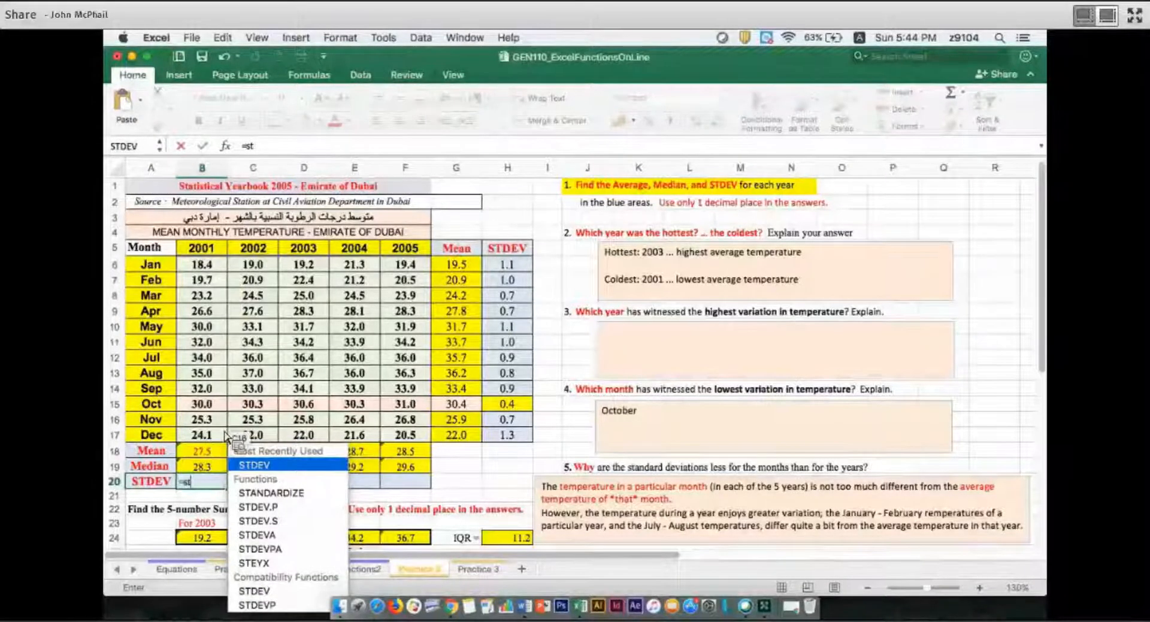
{"action": "key", "text": "Tab"}
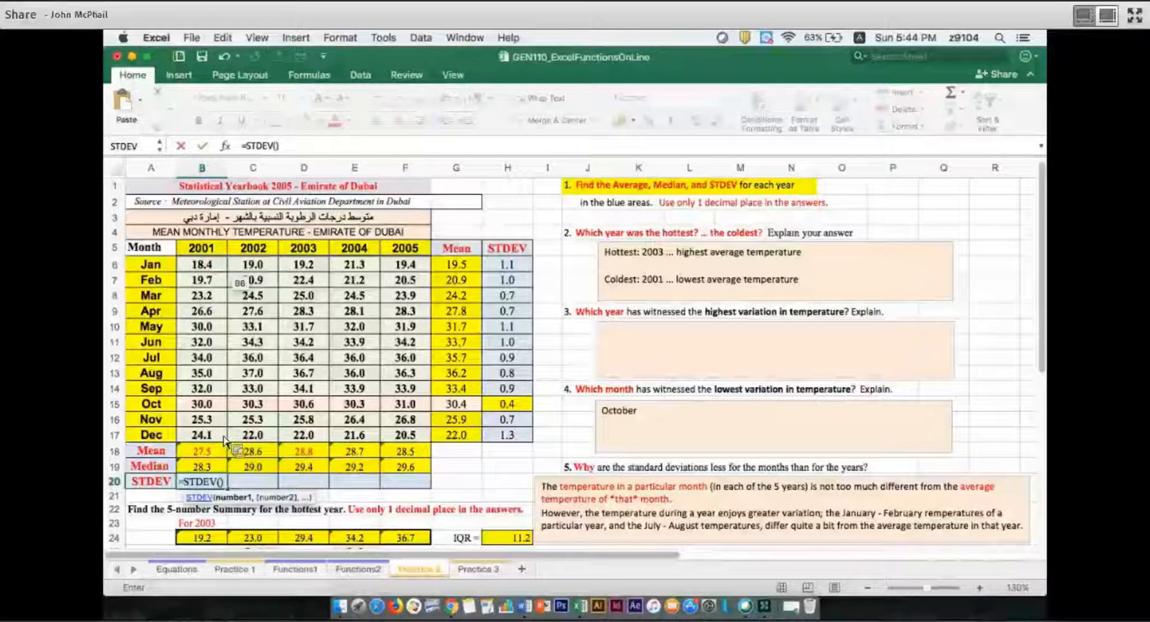
{"action": "left_click_drag", "start_coordinate": [202, 265], "coordinate": [202, 388]}
{"action": "left_click_drag", "start_coordinate": [209, 479], "coordinate": [202, 435]}
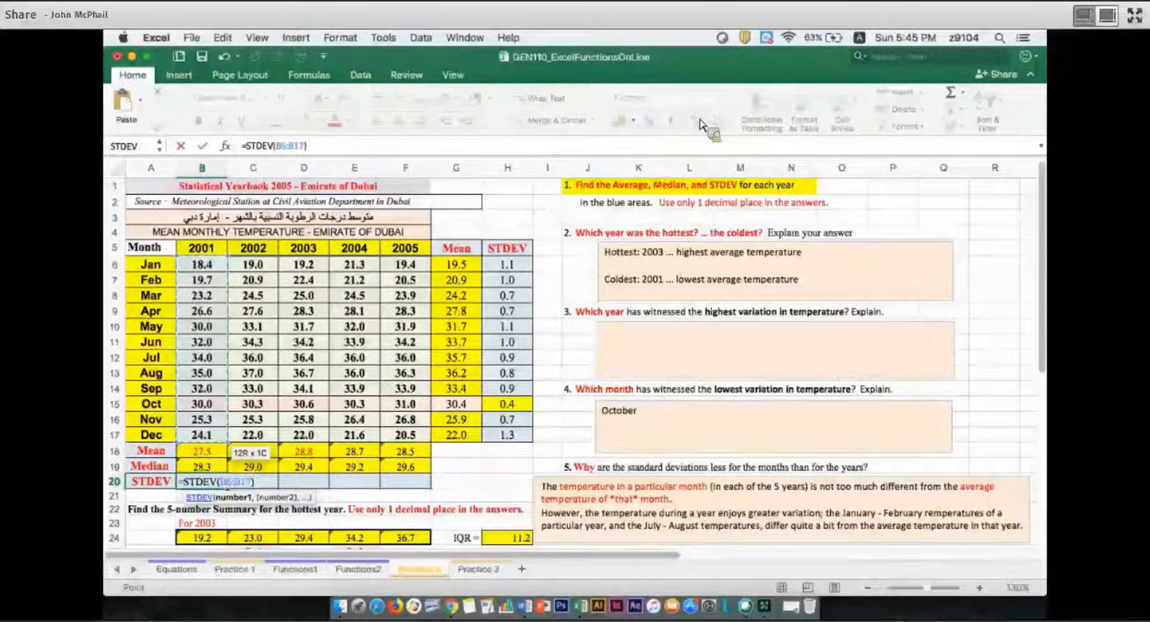
{"action": "key", "text": "Return"}
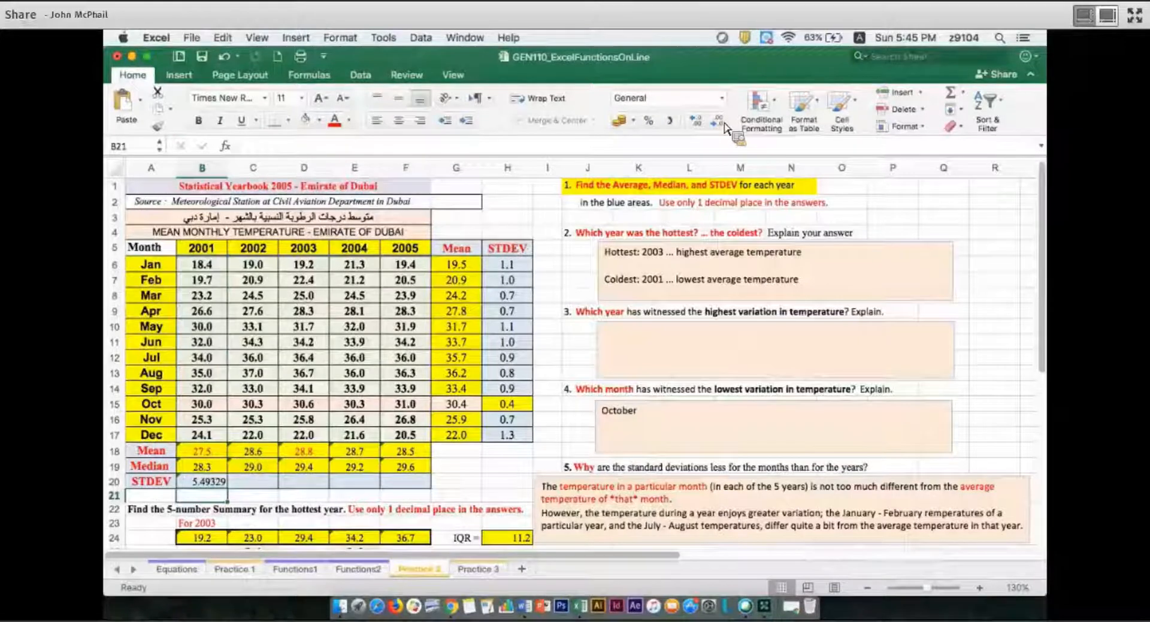
Reduce the 2001 standard deviation in B20 to one decimal place, centre it and shade the cell light orange
{"action": "key", "text": "Up"}
{"action": "left_click", "coordinate": [718, 121]}
{"action": "left_click", "coordinate": [717, 120]}
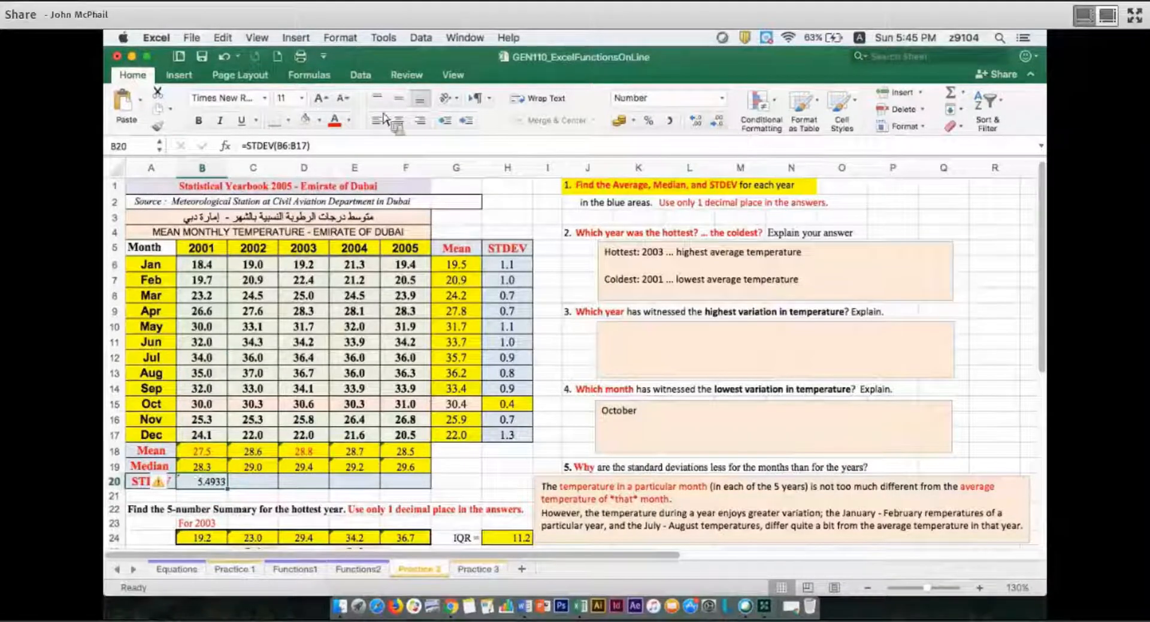
{"action": "left_click", "coordinate": [717, 121]}
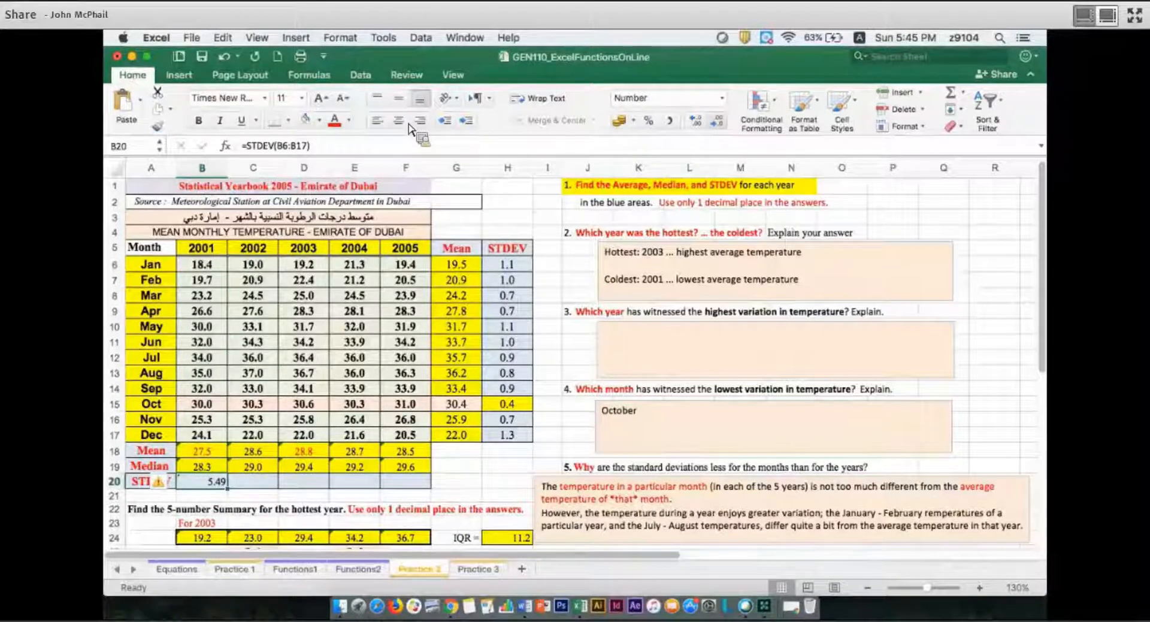
{"action": "left_click", "coordinate": [717, 121]}
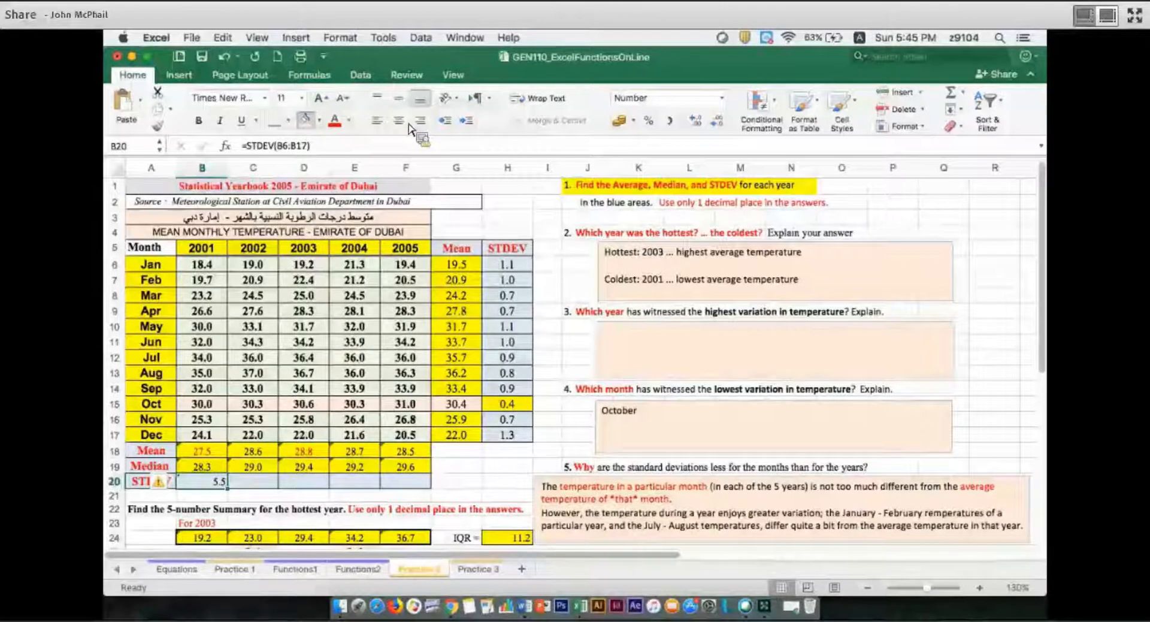
{"action": "left_click", "coordinate": [408, 123]}
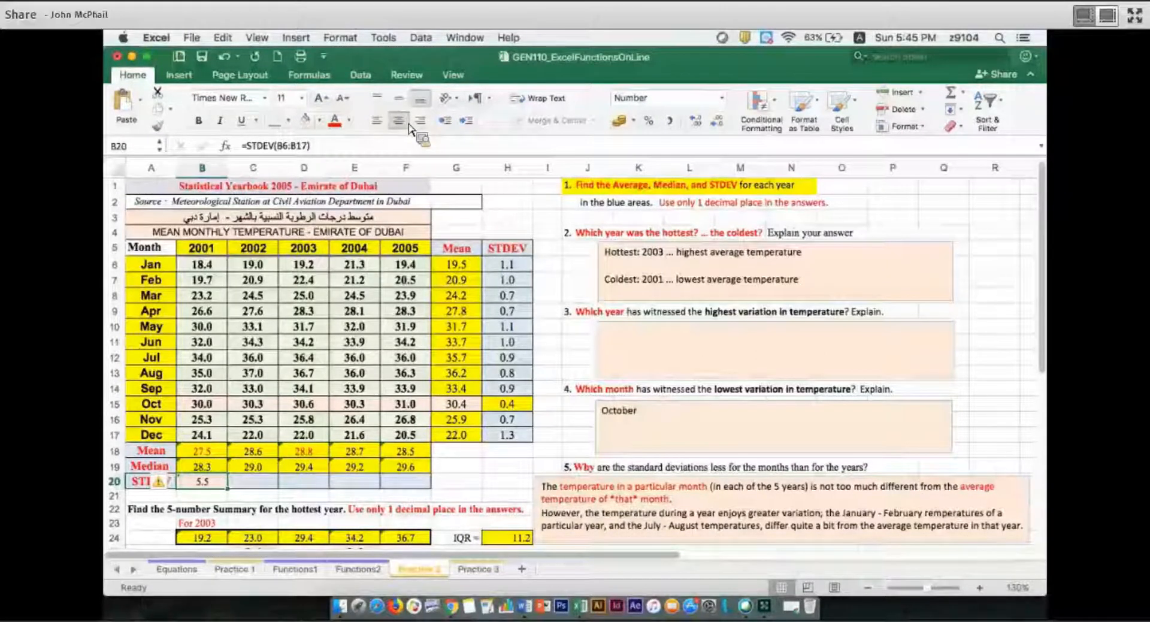
Shade the January and August 2001 temperatures in B6 and B13 light orange
{"action": "left_click", "coordinate": [214, 455]}
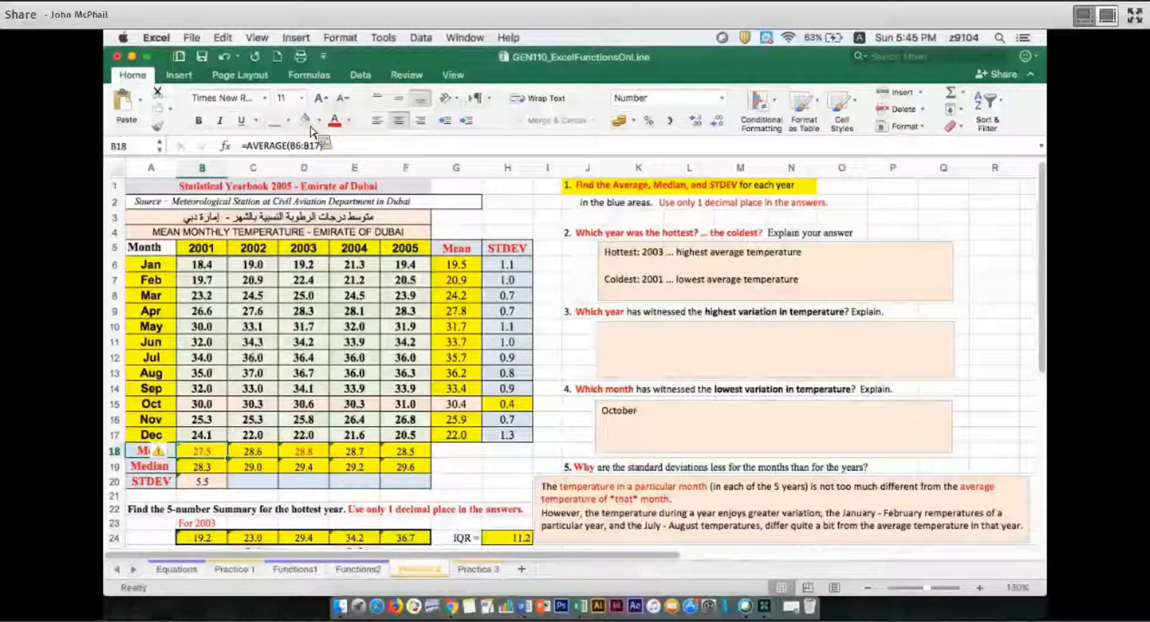
{"action": "key", "text": "Up"}
{"action": "key", "text": "Up"}
{"action": "key", "text": "Up"}
{"action": "key", "text": "Up"}
{"action": "key", "text": "Up"}
{"action": "key", "text": "Up"}
{"action": "key", "text": "Up"}
{"action": "key", "text": "Up"}
{"action": "key", "text": "Up"}
{"action": "key", "text": "Up"}
{"action": "key", "text": "Up"}
{"action": "key", "text": "Up"}
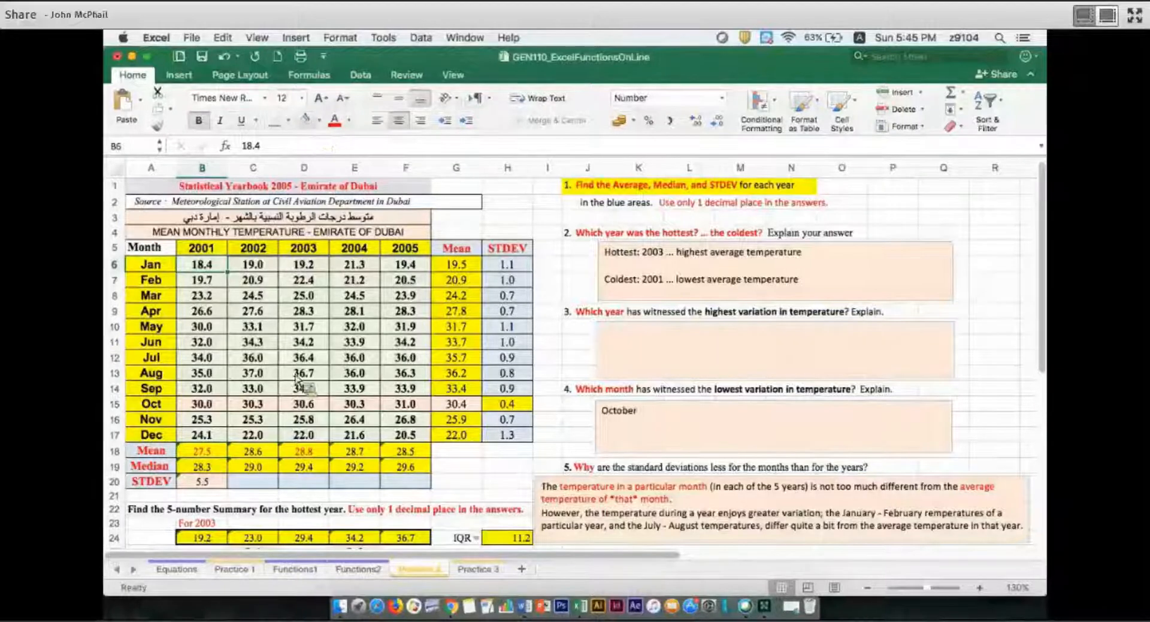
{"action": "left_click", "coordinate": [219, 375]}
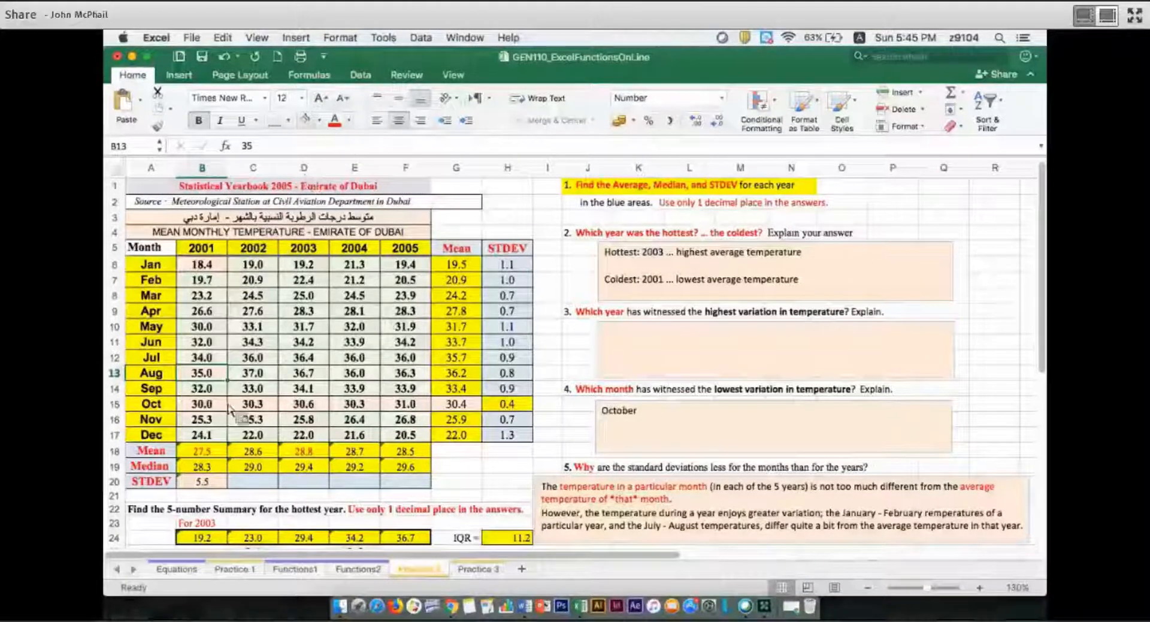
Set the font colour of the January and August 2001 temperatures in B6 and B13 to red
{"action": "left_click", "coordinate": [206, 265]}
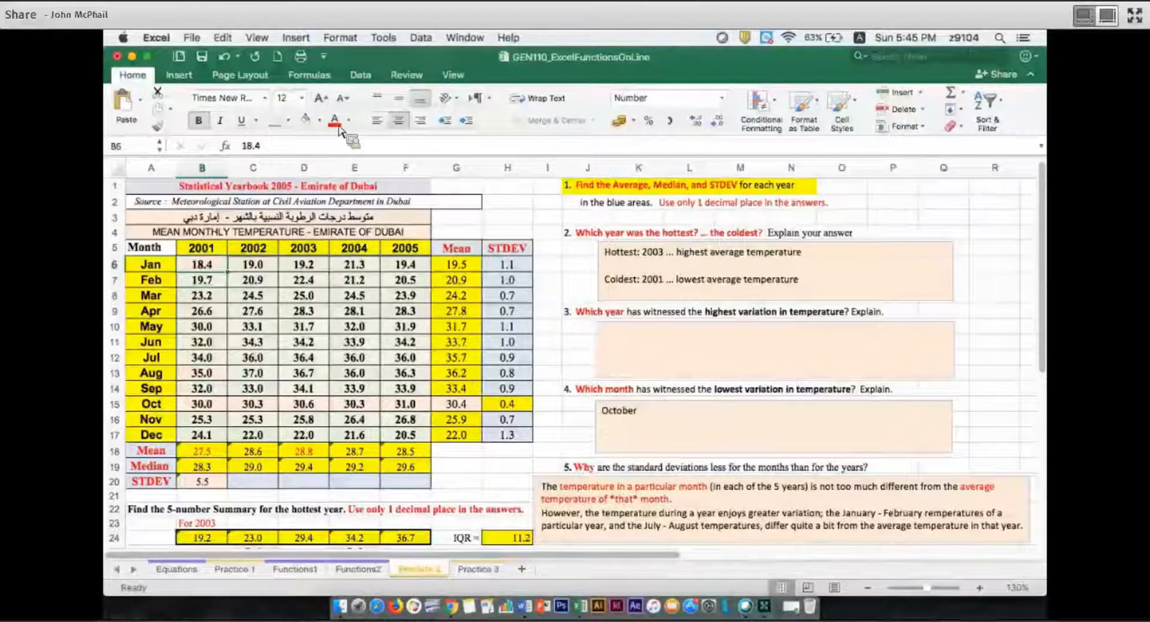
{"action": "left_click", "coordinate": [336, 122]}
{"action": "left_click", "coordinate": [211, 374]}
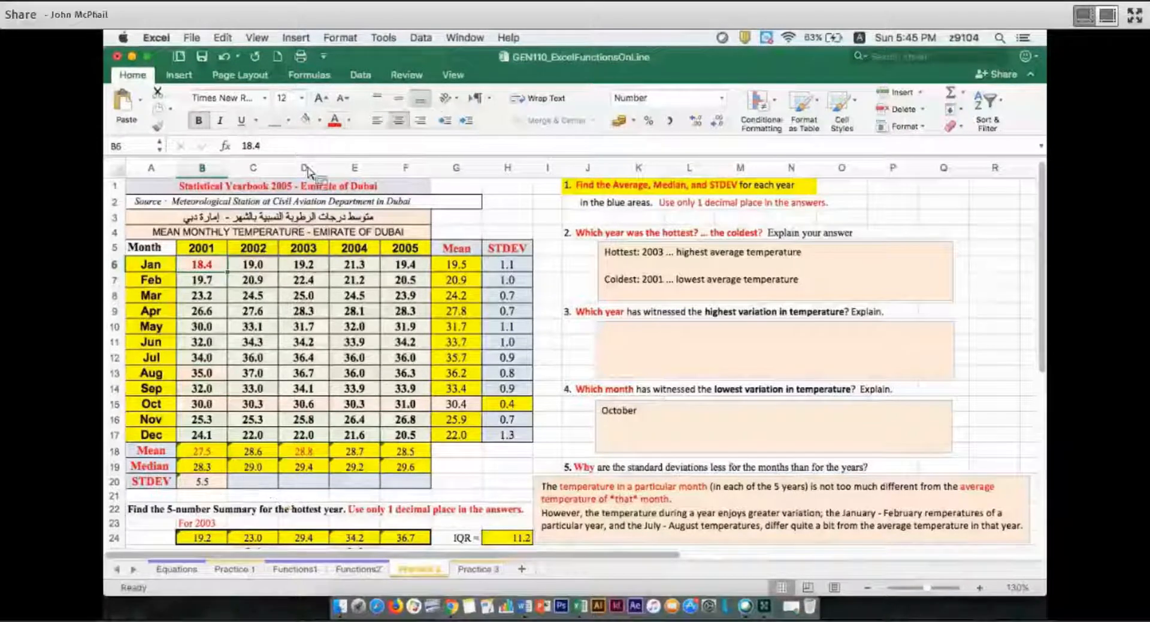
{"action": "left_click", "coordinate": [336, 122]}
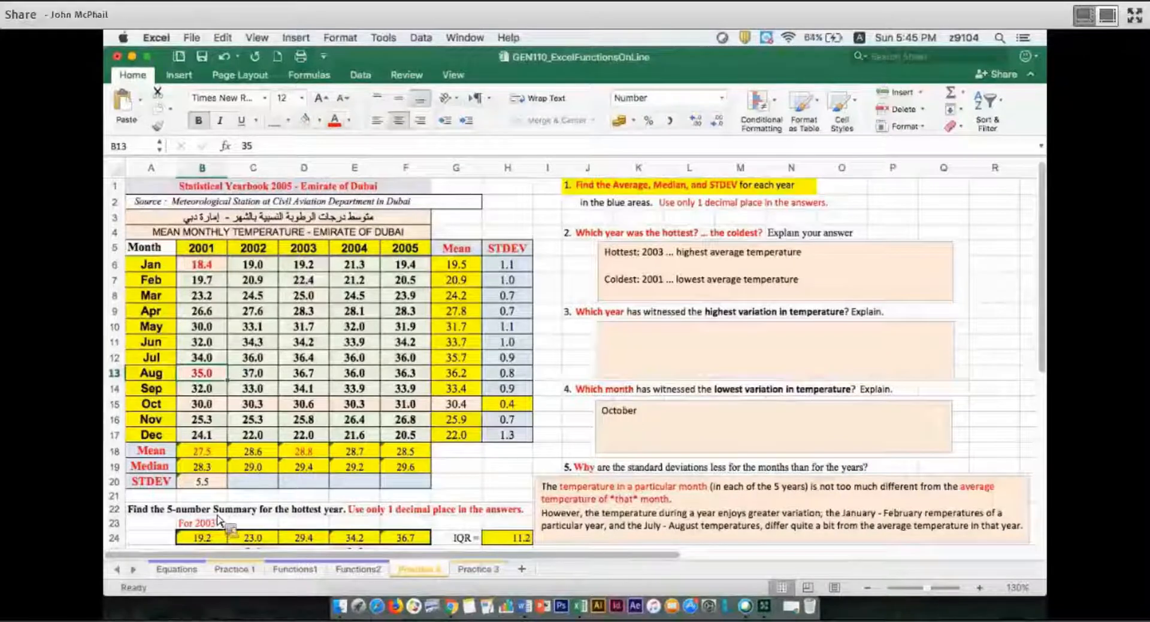
Make the 2001 standard deviation in B20 red and fill its formula across the remaining years to F20
{"action": "left_click", "coordinate": [223, 486]}
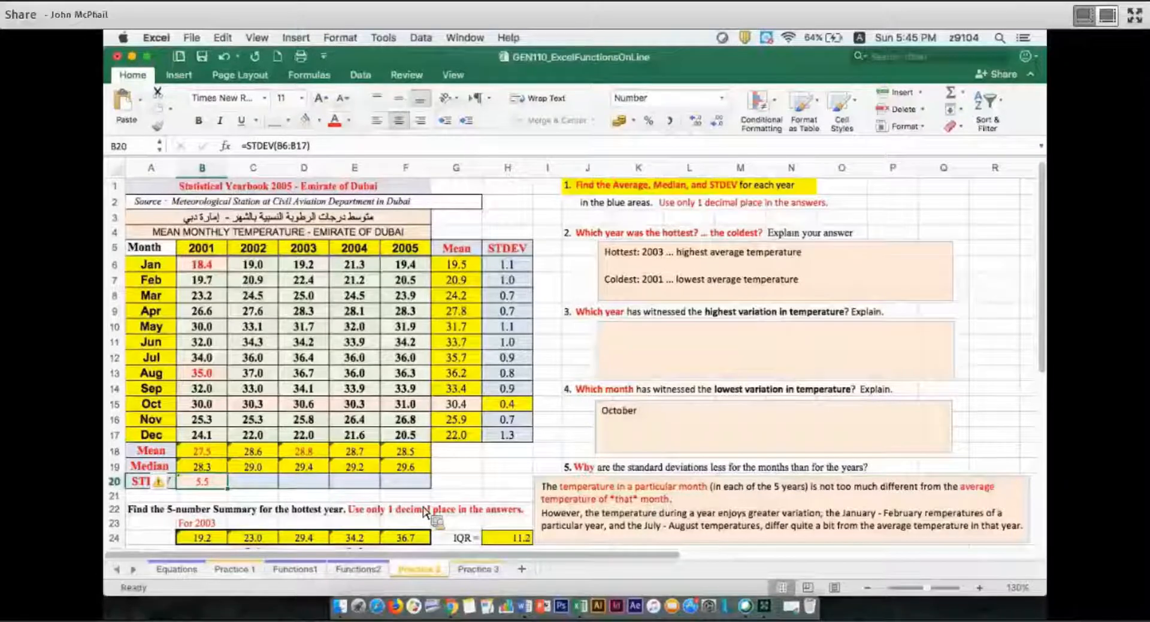
{"action": "left_click_drag", "start_coordinate": [423, 507], "coordinate": [447, 486]}
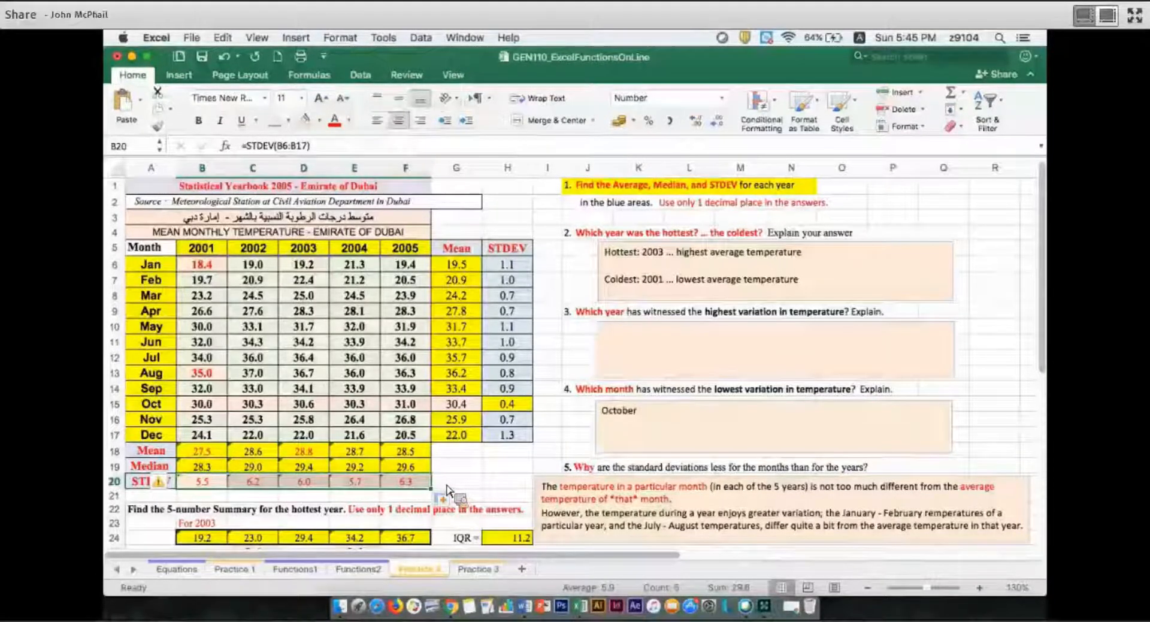
{"action": "left_click", "coordinate": [457, 483]}
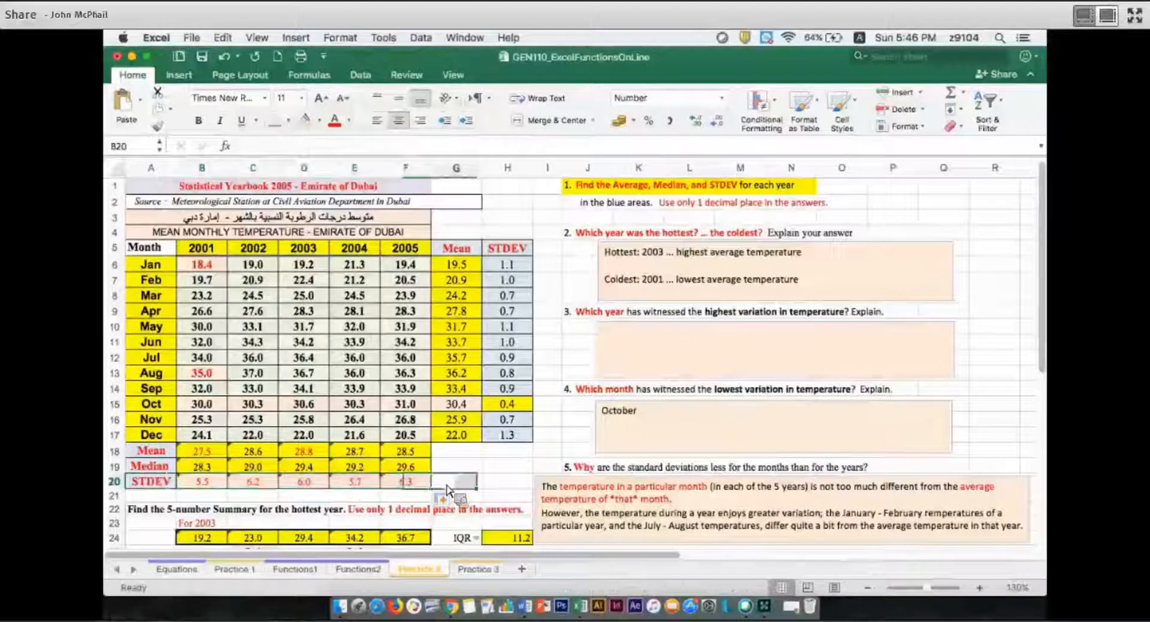
Highlight the 2005 standard deviation in F20 with a yellow fill
{"action": "left_click", "coordinate": [646, 356]}
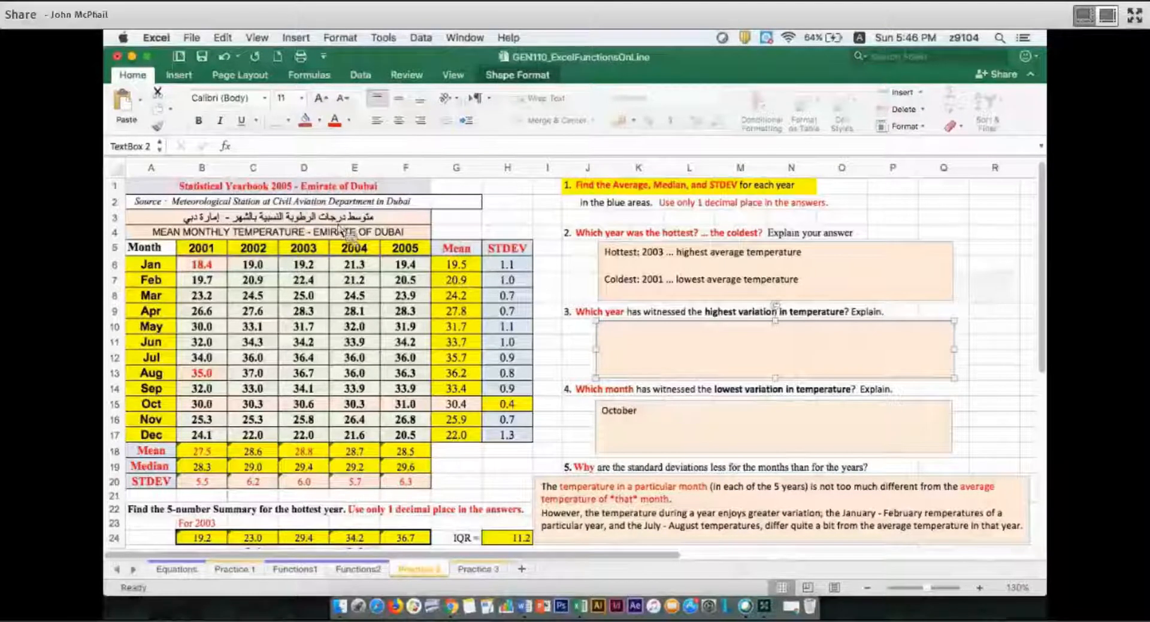
{"action": "key", "text": "Escape"}
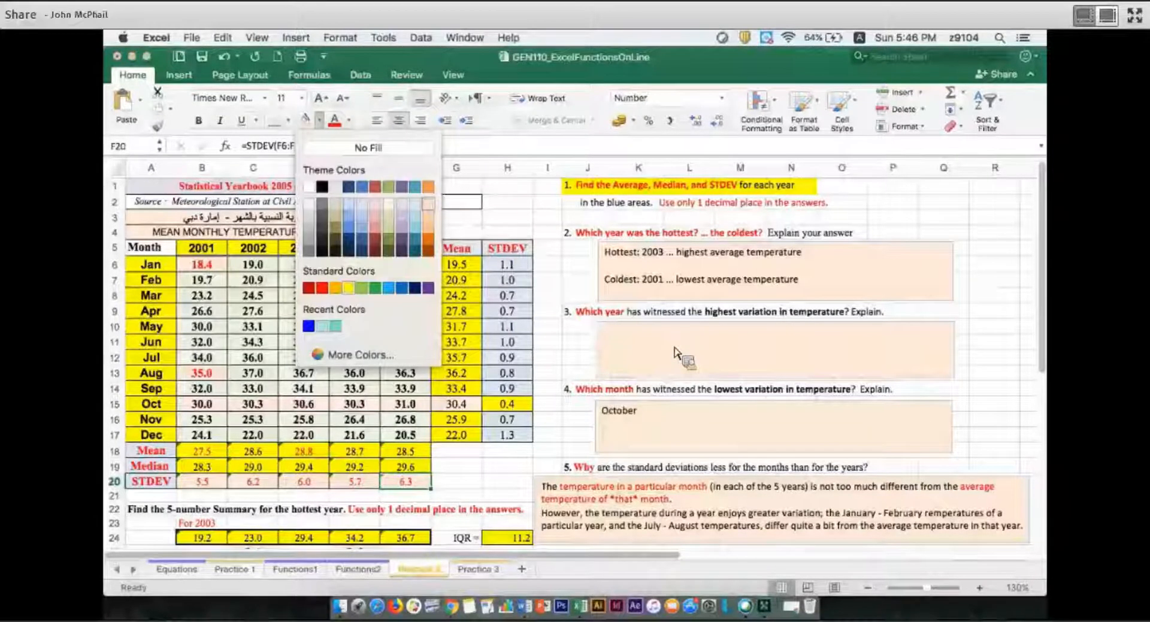
{"action": "key", "text": "Return"}
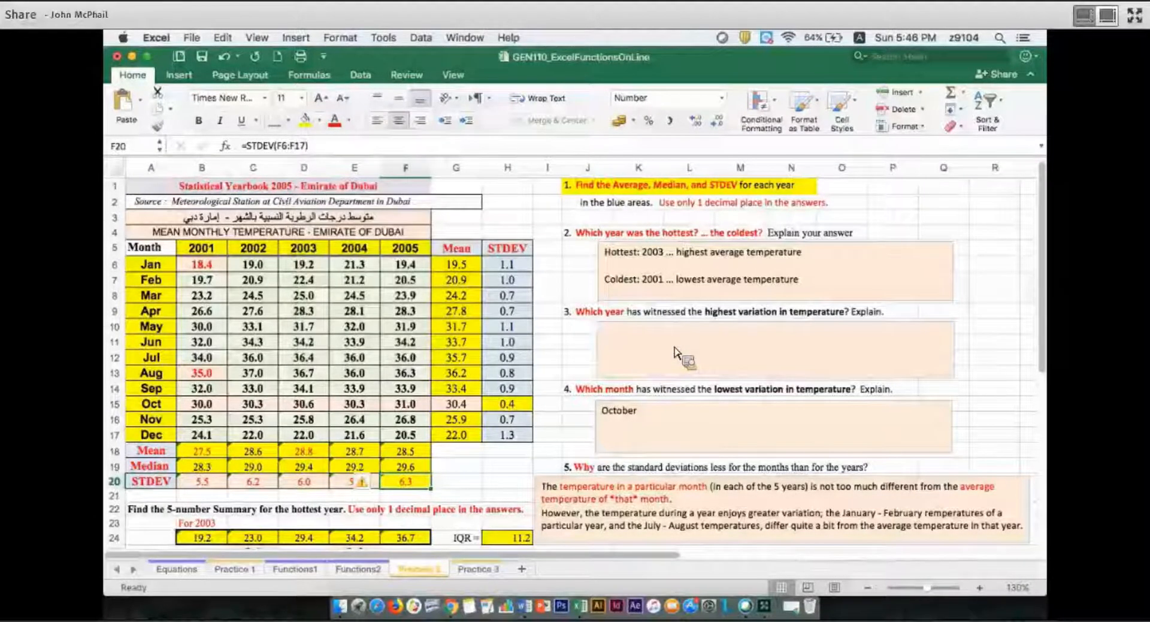
Answer question 3 on the year with the highest variation with "2005 ... the standard devaiation was the largest"
{"action": "left_click", "coordinate": [676, 353]}
{"action": "type", "text": "2005"}
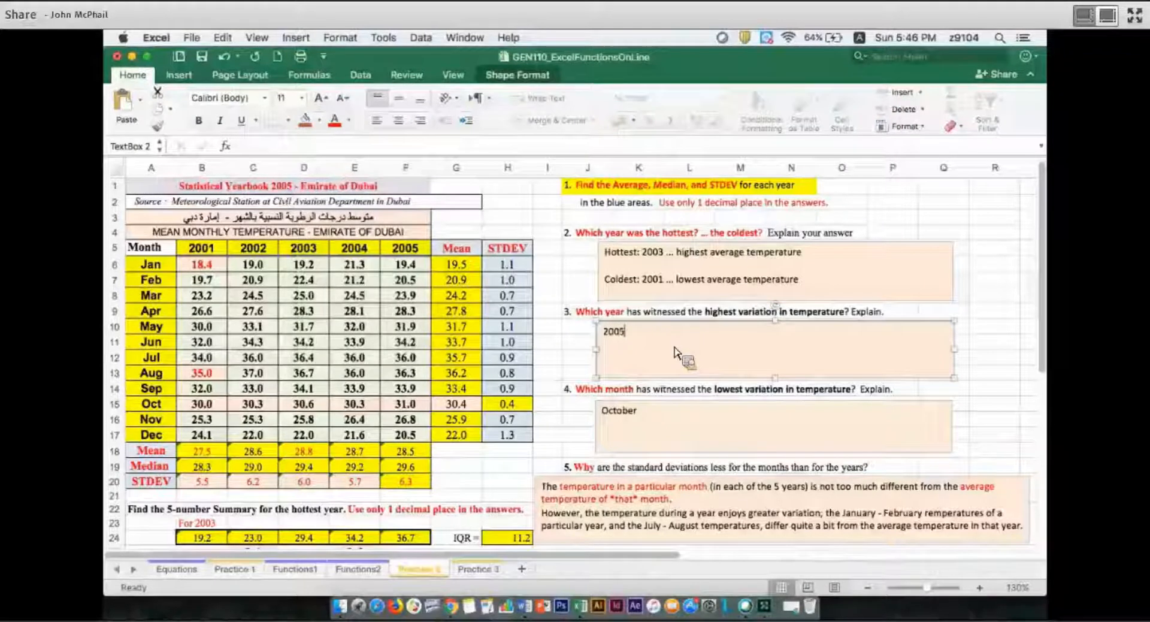
{"action": "type", "text": " ..."}
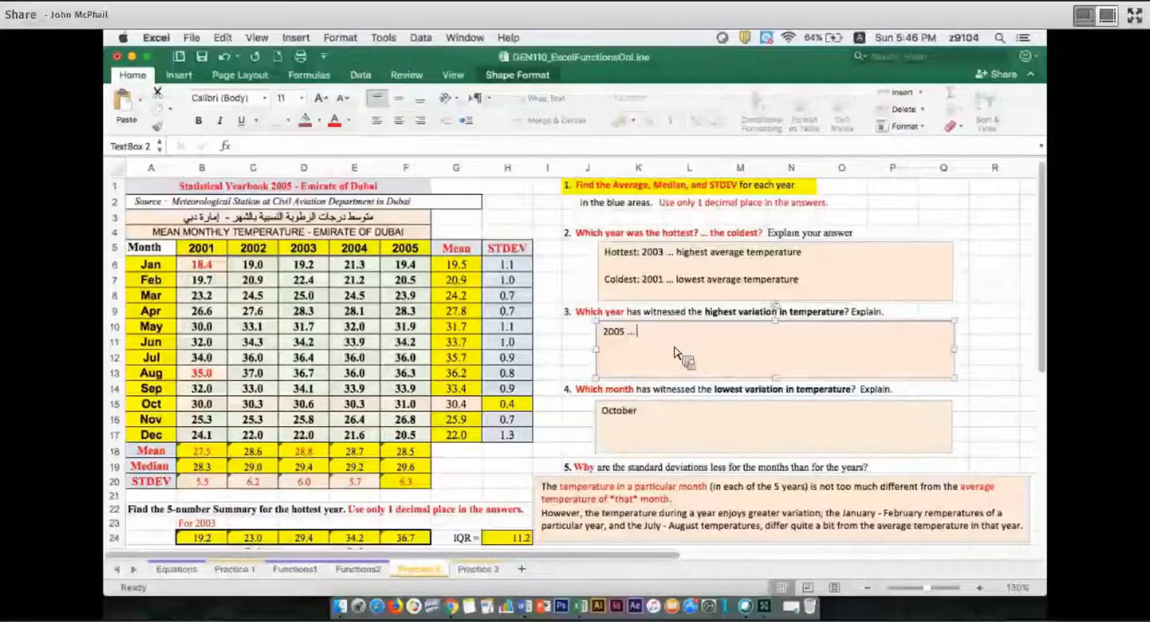
{"action": "type", "text": " the standard dev"}
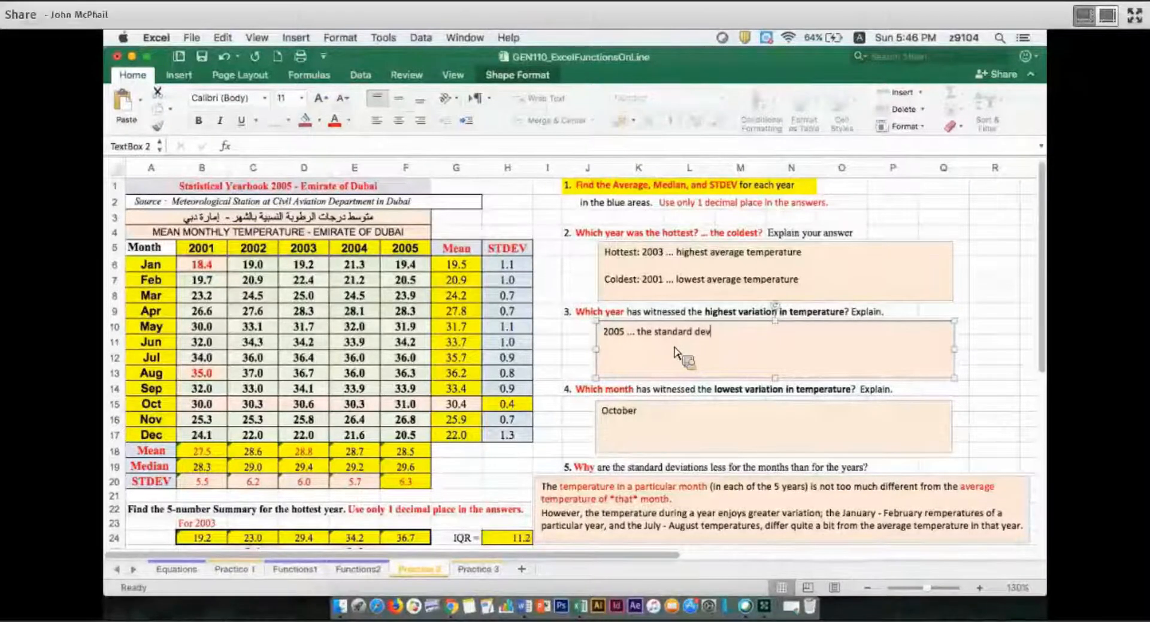
{"action": "type", "text": "aiation was the la"}
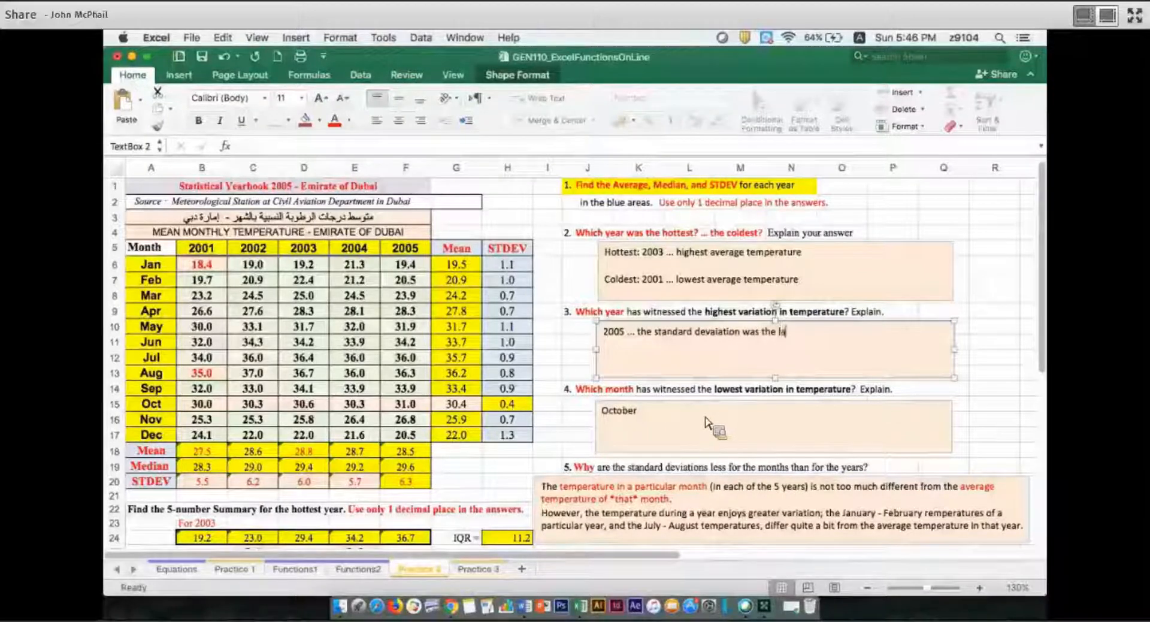
{"action": "type", "text": "rgest"}
Complete the answer to question 4 on the month with the lowest variation as "October ... the standard deviation is the smallest"
{"action": "left_click", "coordinate": [707, 423]}
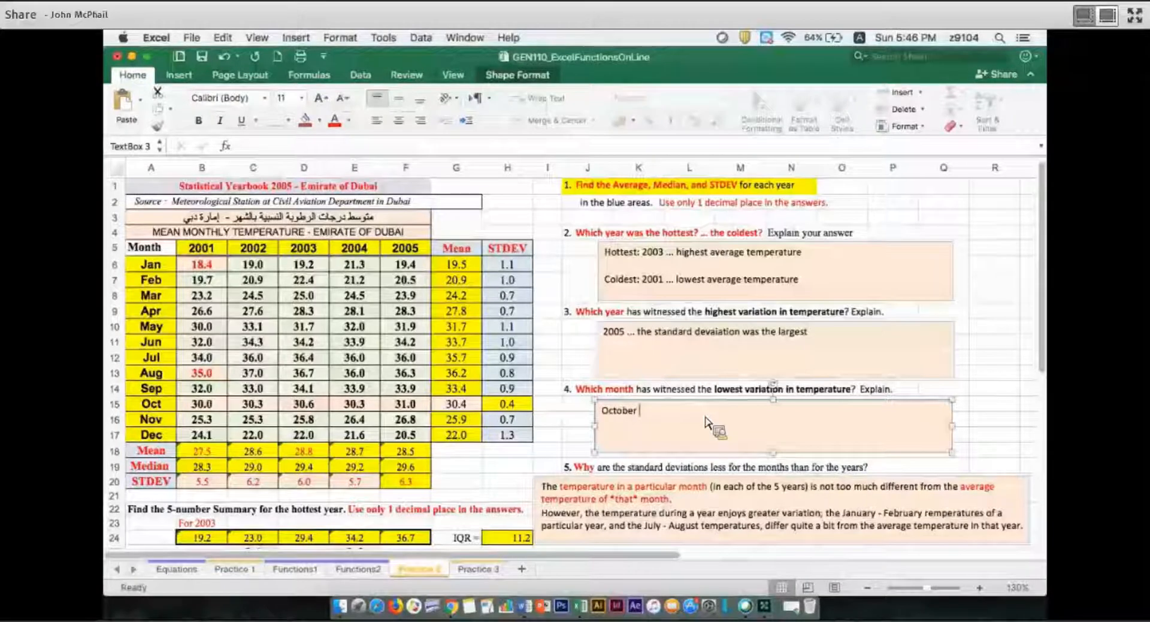
{"action": "type", "text": "... a"}
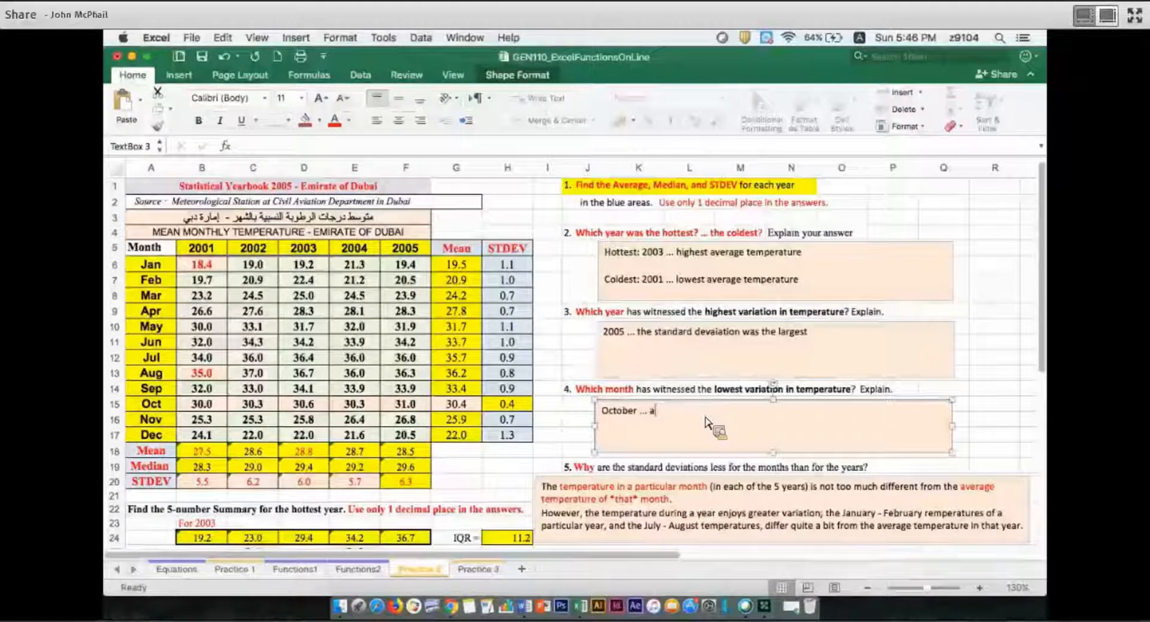
{"action": "key", "text": "BackSpace"}
{"action": "type", "text": "the standa"}
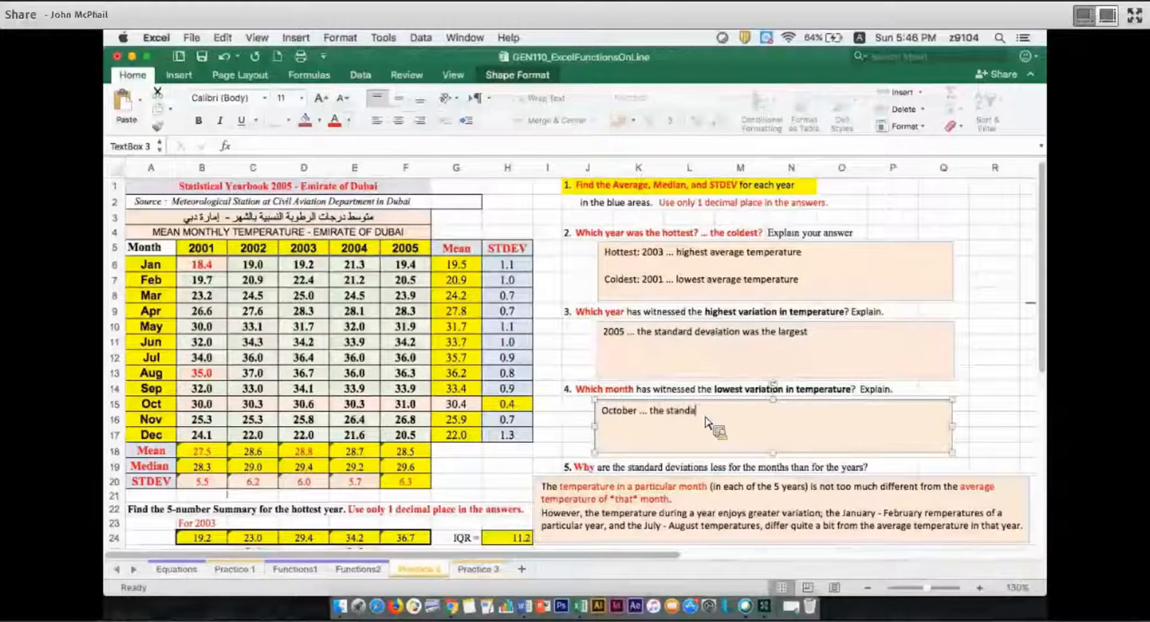
{"action": "type", "text": "rd s"}
{"action": "key", "text": "BackSpace"}
{"action": "key", "text": "BackSpace"}
{"action": "type", "text": "de"}
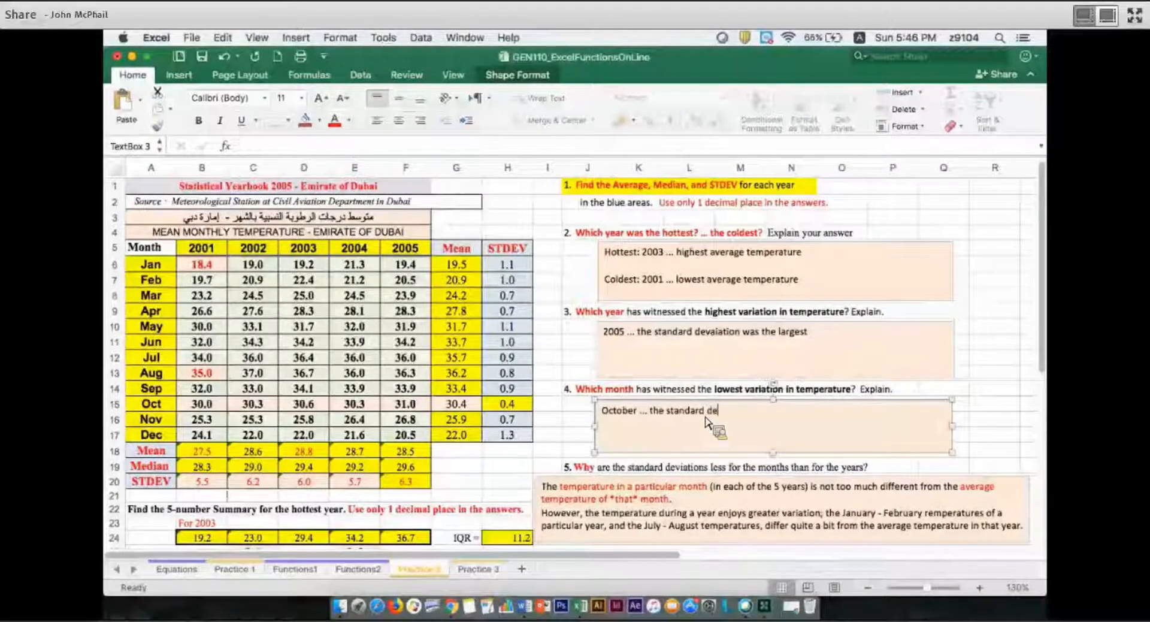
{"action": "type", "text": "viation is the sam"}
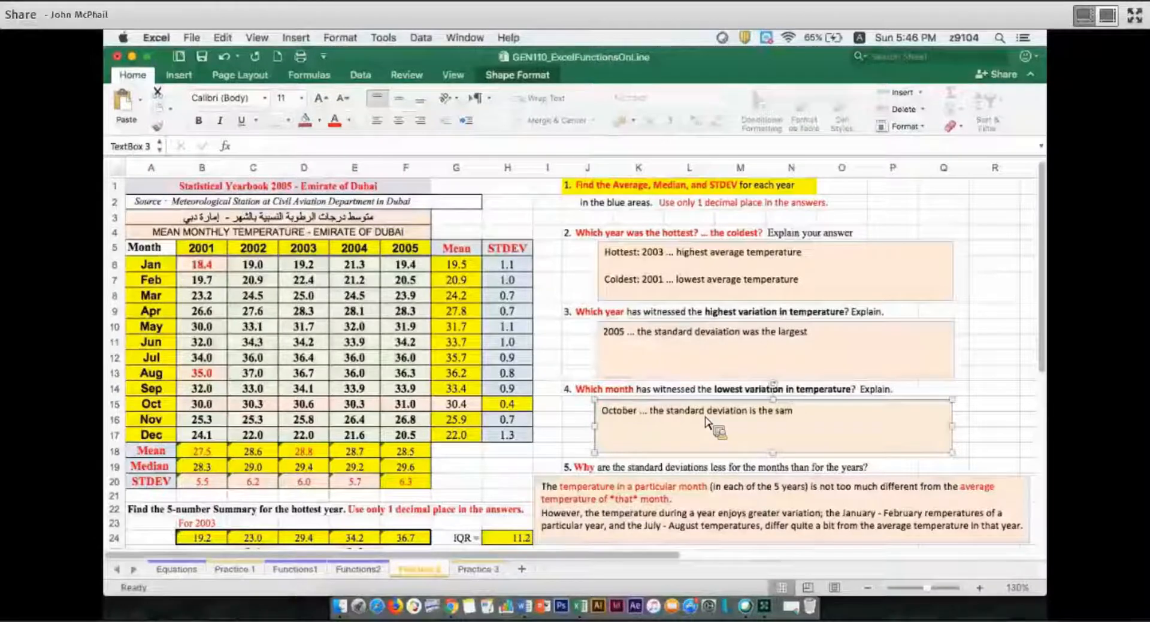
{"action": "type", "text": "lle"}
{"action": "key", "text": "BackSpace"}
{"action": "key", "text": "BackSpace"}
{"action": "key", "text": "BackSpace"}
{"action": "key", "text": "BackSpace"}
{"action": "key", "text": "BackSpace"}
{"action": "type", "text": "ma"}
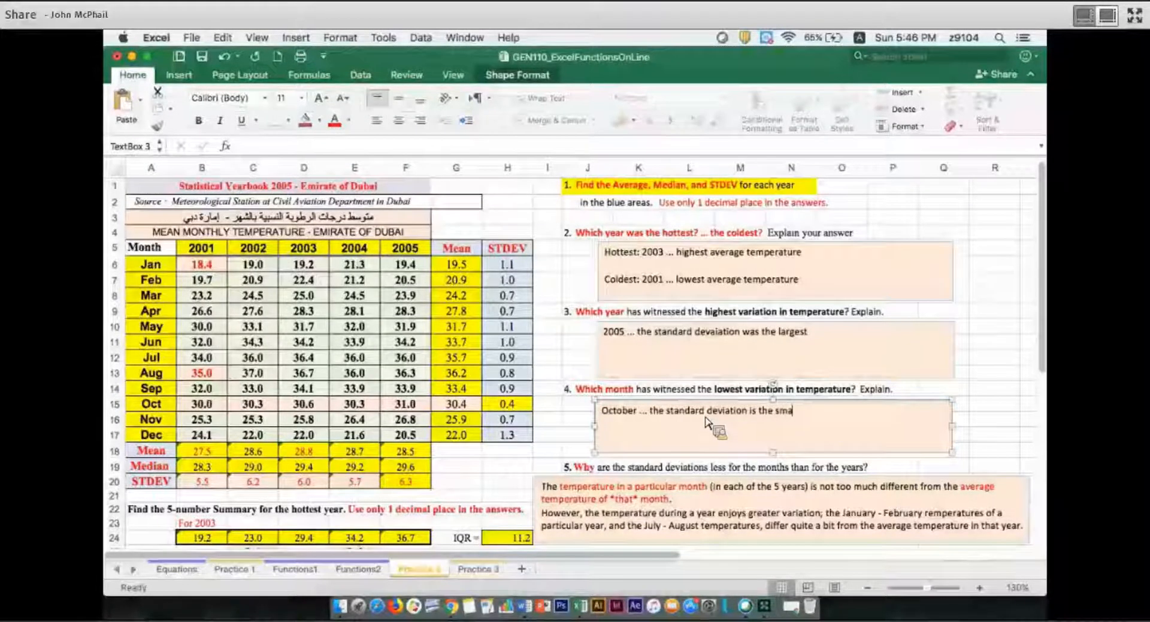
{"action": "type", "text": "lee"}
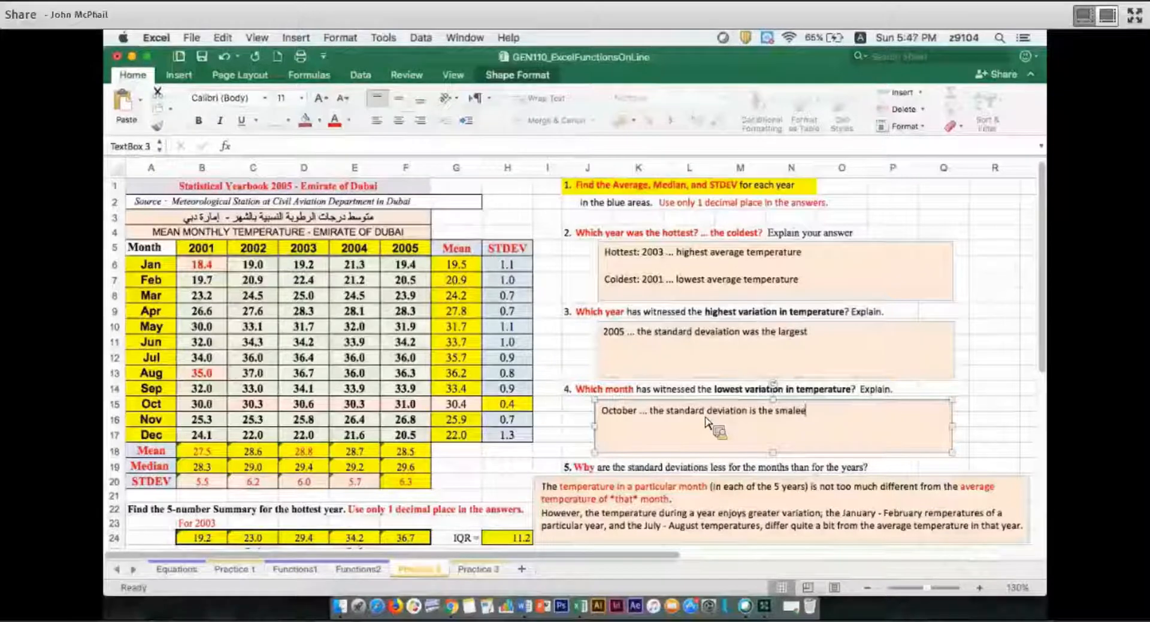
{"action": "key", "text": "BackSpace"}
{"action": "key", "text": "BackSpace"}
{"action": "key", "text": "BackSpace"}
{"action": "type", "text": "llest"}
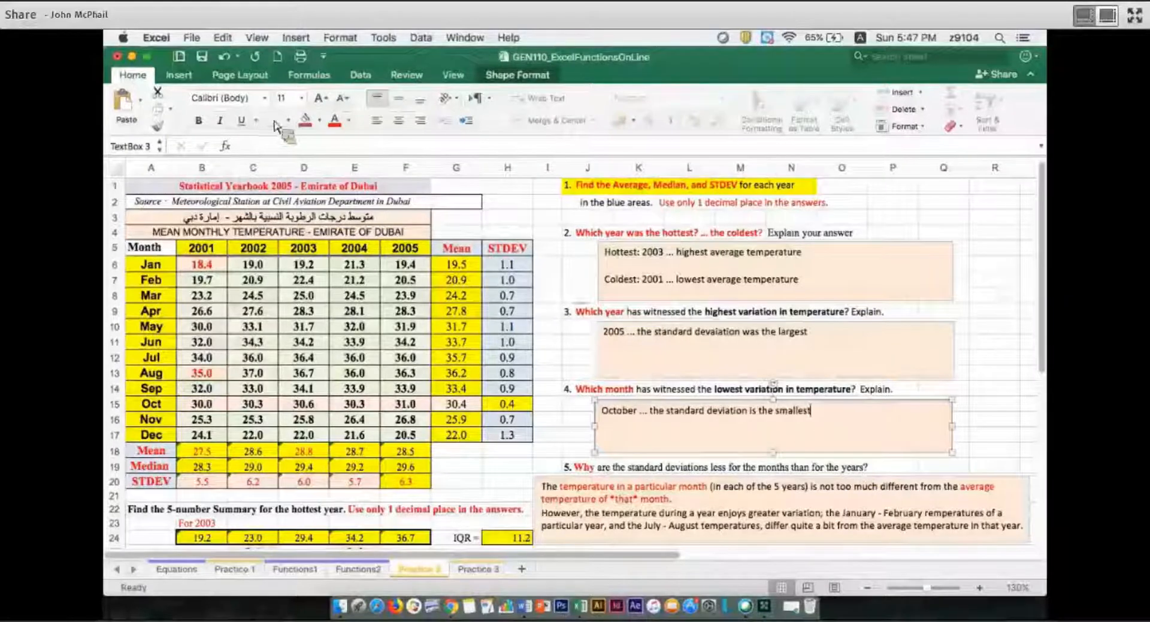
Highlight the question 5 heading in J19:O19 with a yellow fill
{"action": "key", "text": "shift+Right"}
{"action": "key", "text": "shift+Right"}
{"action": "key", "text": "shift+Right"}
{"action": "key", "text": "shift+Right"}
{"action": "key", "text": "shift+Right"}
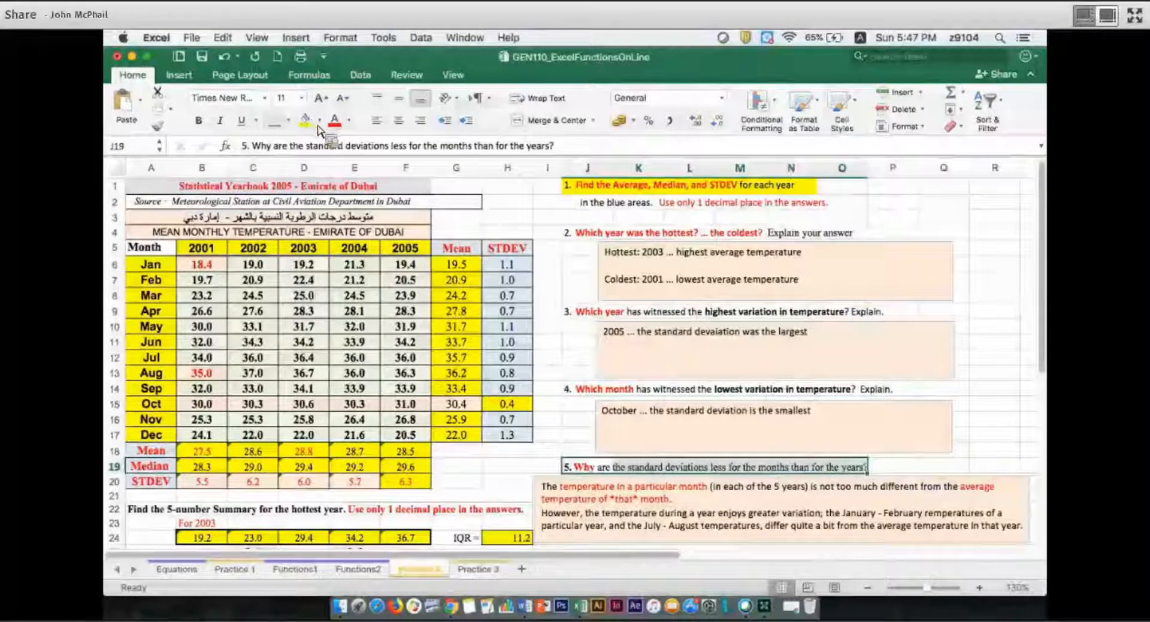
{"action": "left_click", "coordinate": [309, 120]}
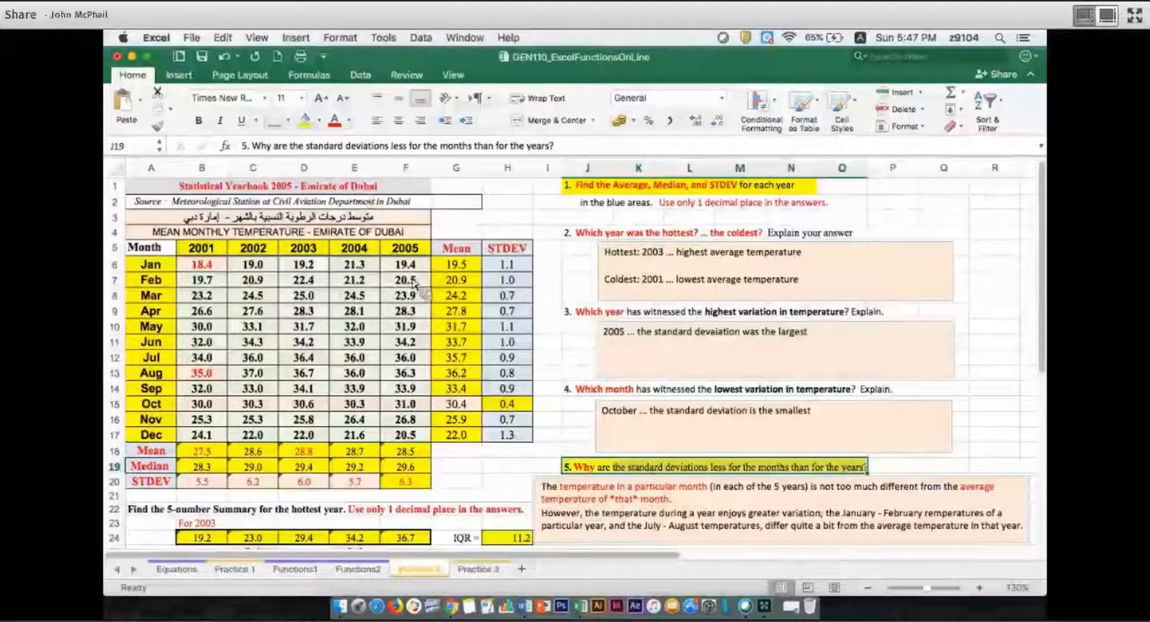
{"action": "left_click", "coordinate": [555, 424]}
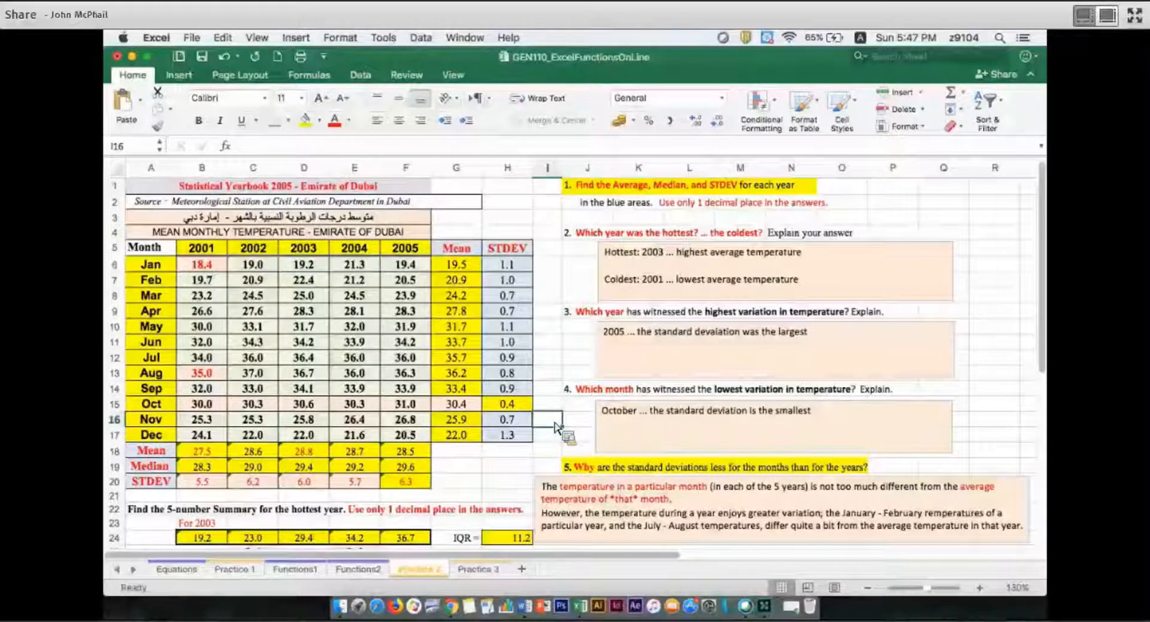
{"action": "left_click", "coordinate": [506, 496]}
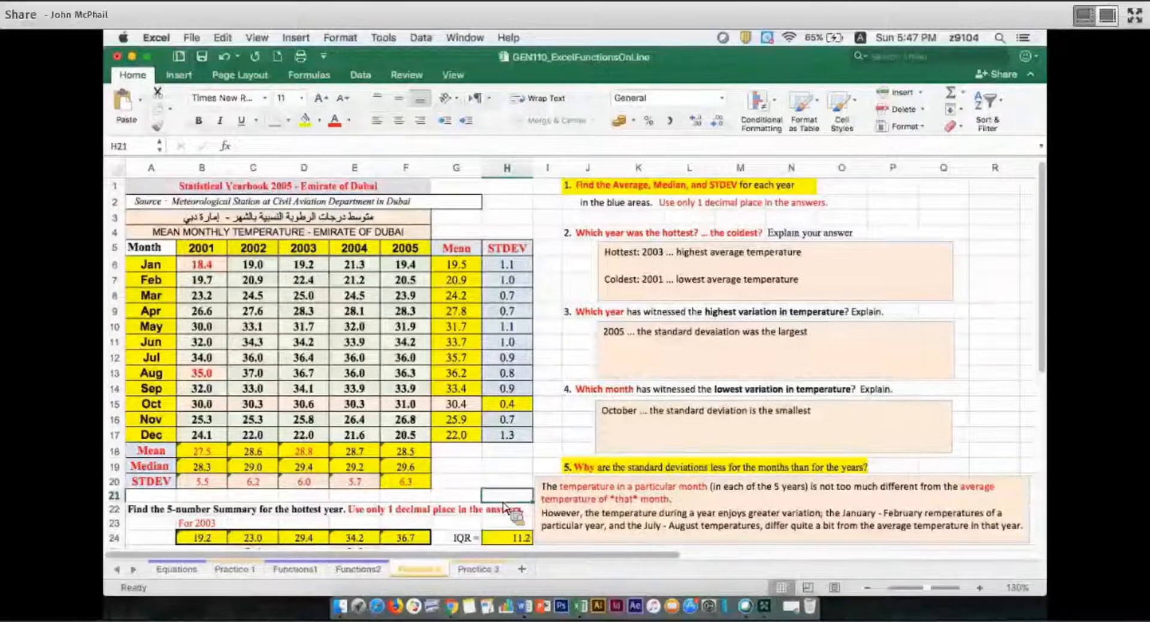